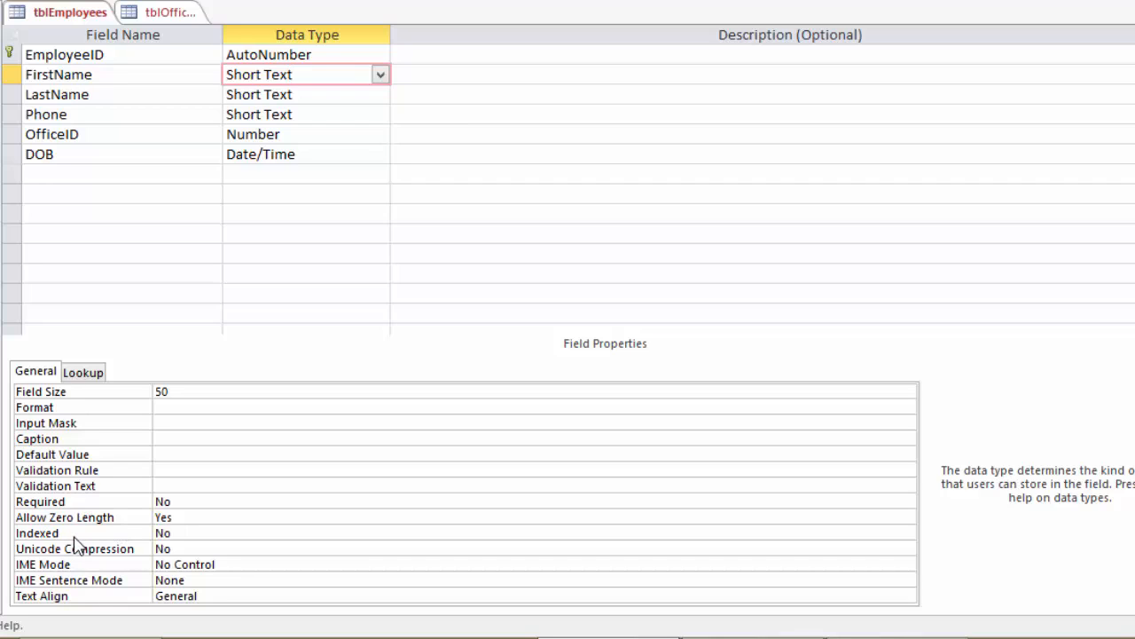
Open the tblOffices table in Design View
click(232, 454)
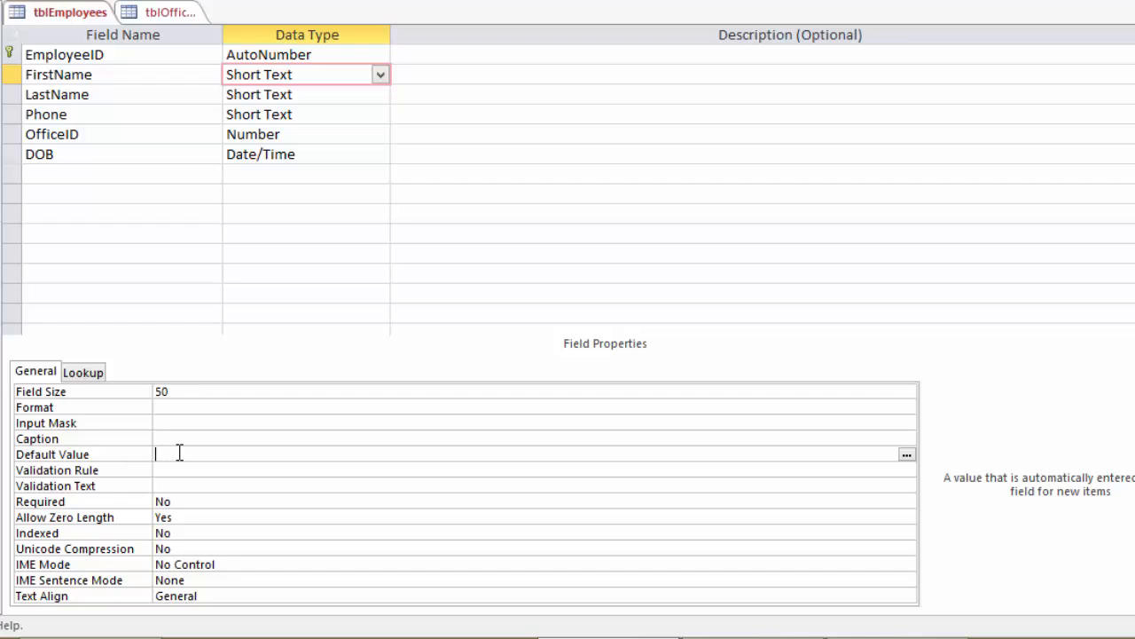
click(175, 15)
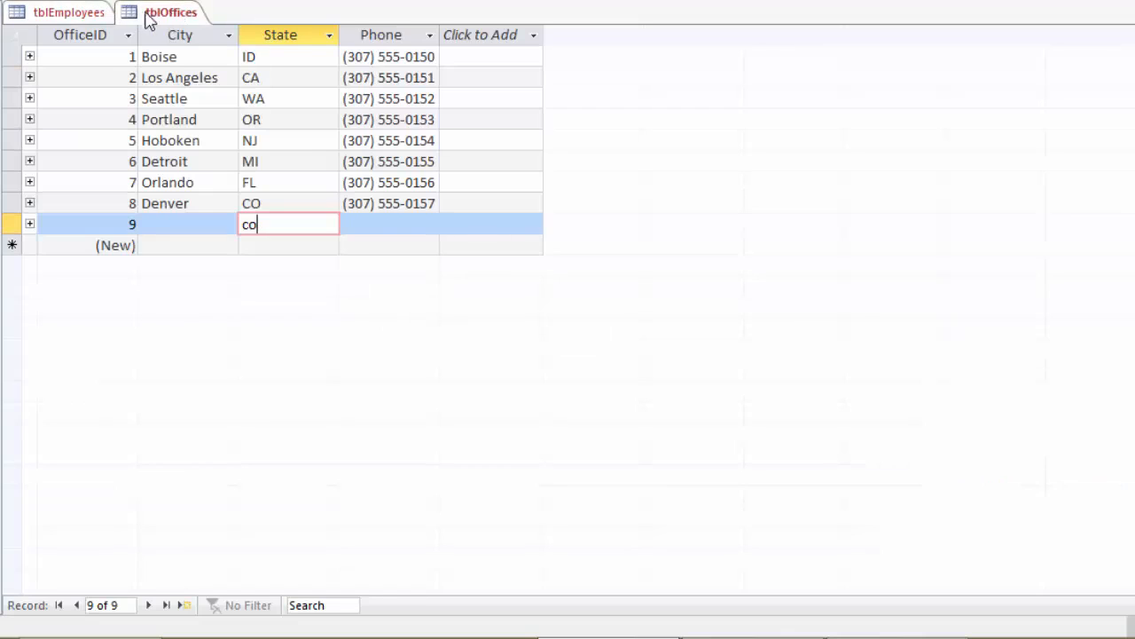
right_click(174, 18)
click(238, 106)
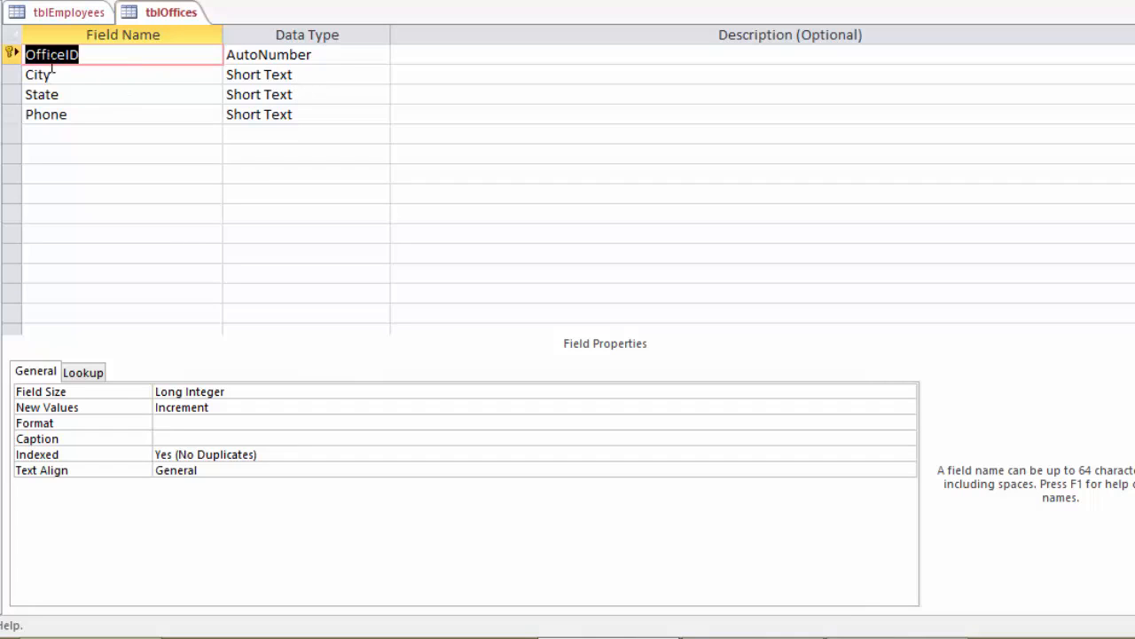
Set the default value of the State field in tblOffices to "WA"
click(307, 94)
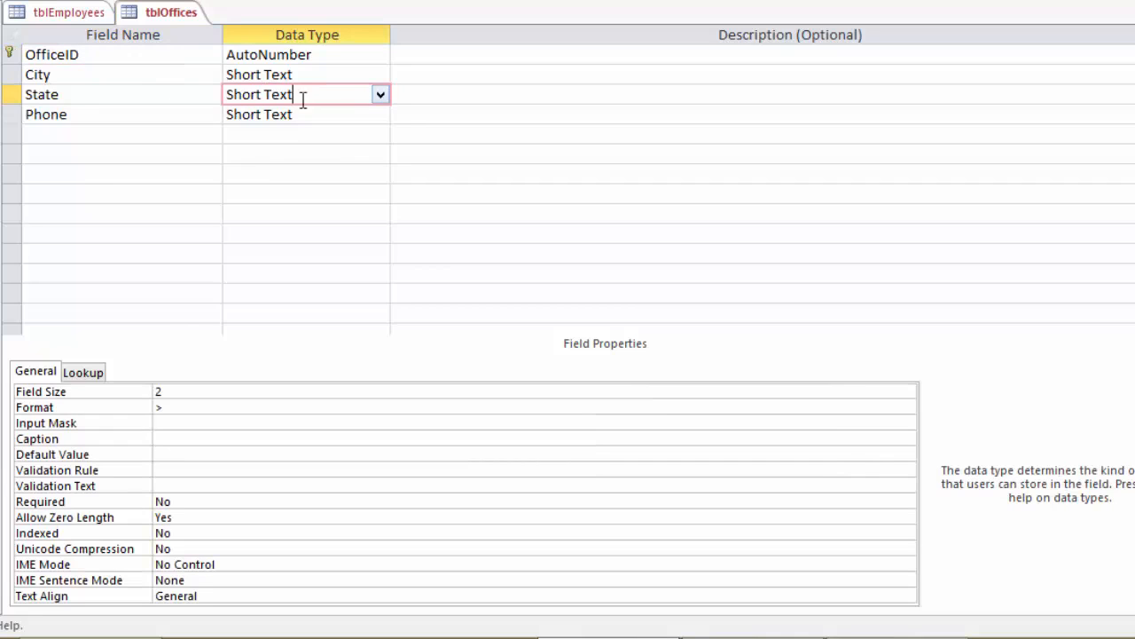
click(128, 96)
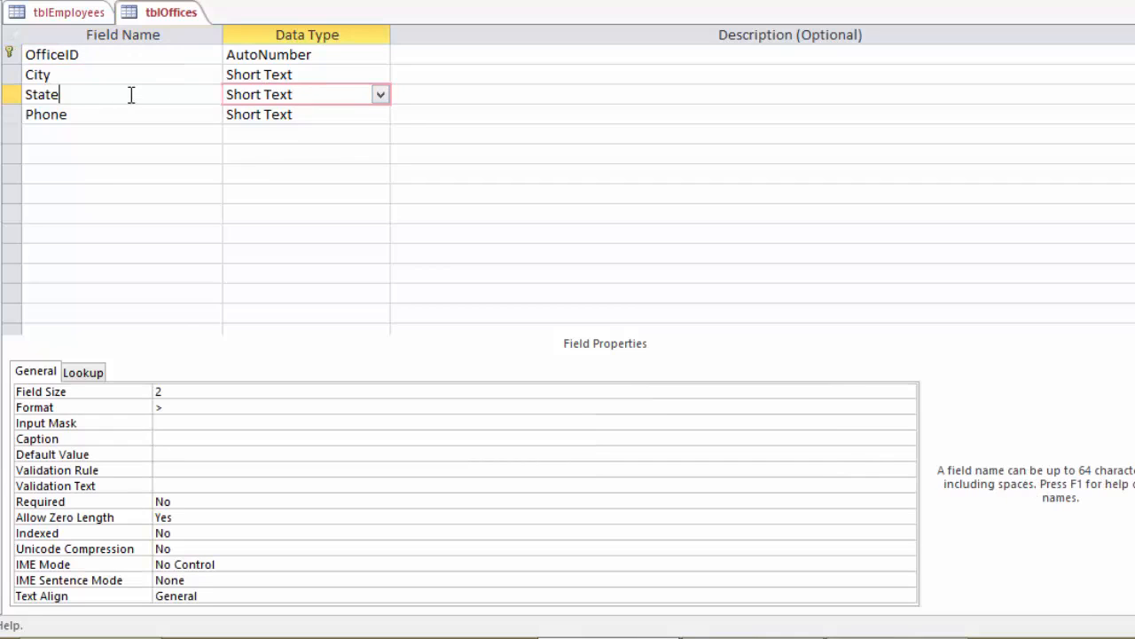
click(175, 454)
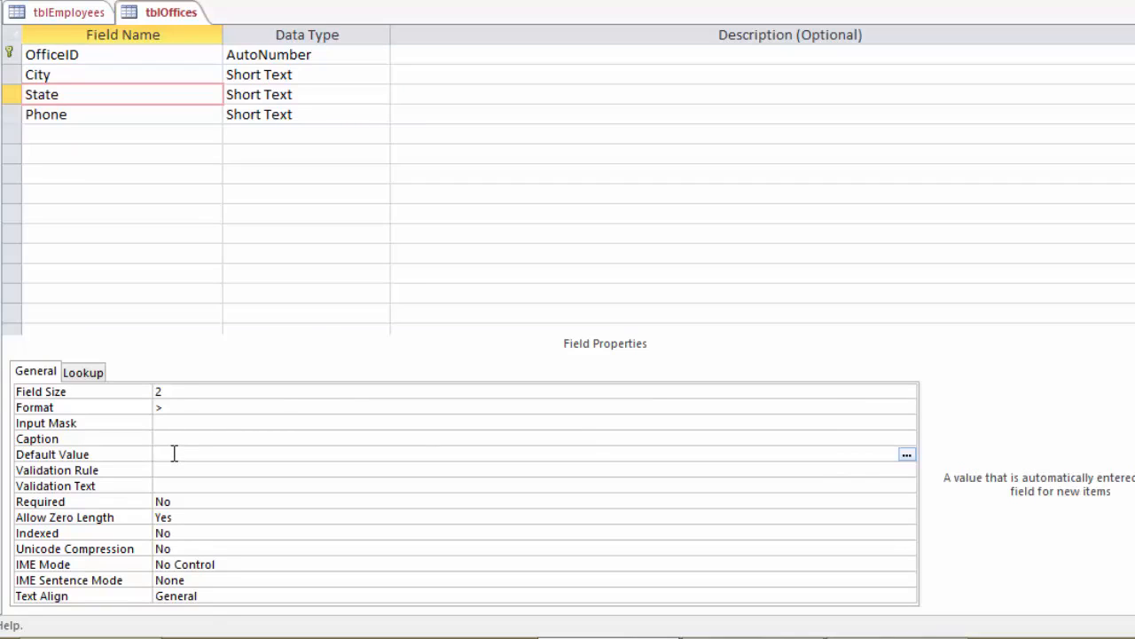
text(WA)
click(205, 467)
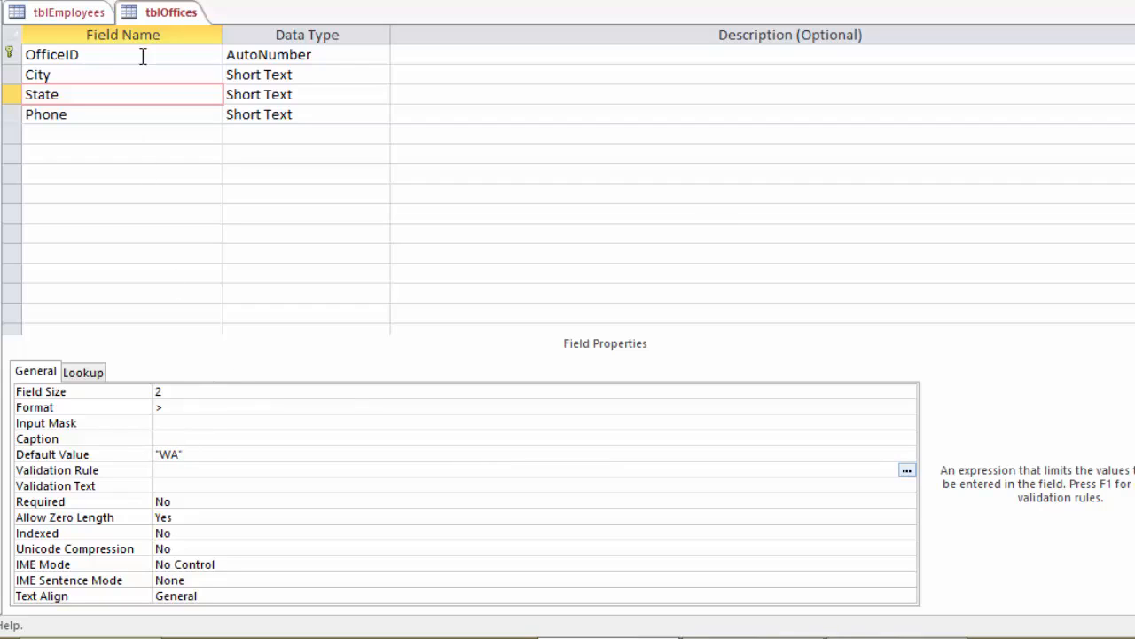
Save the tblOffices design and show the table in Datasheet View
right_click(163, 13)
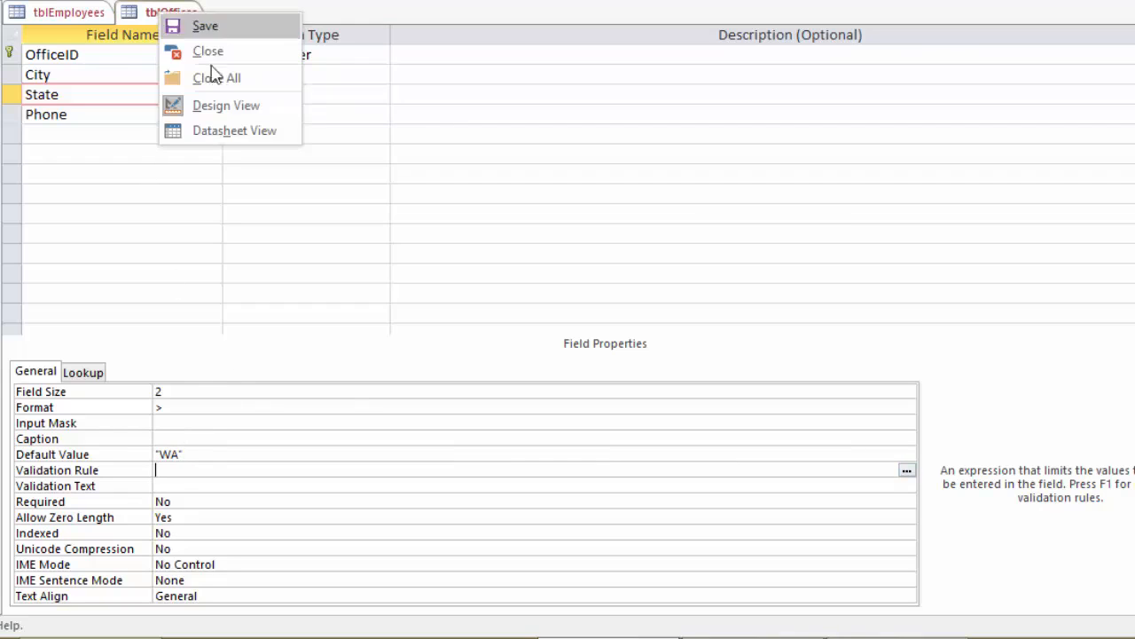
click(236, 133)
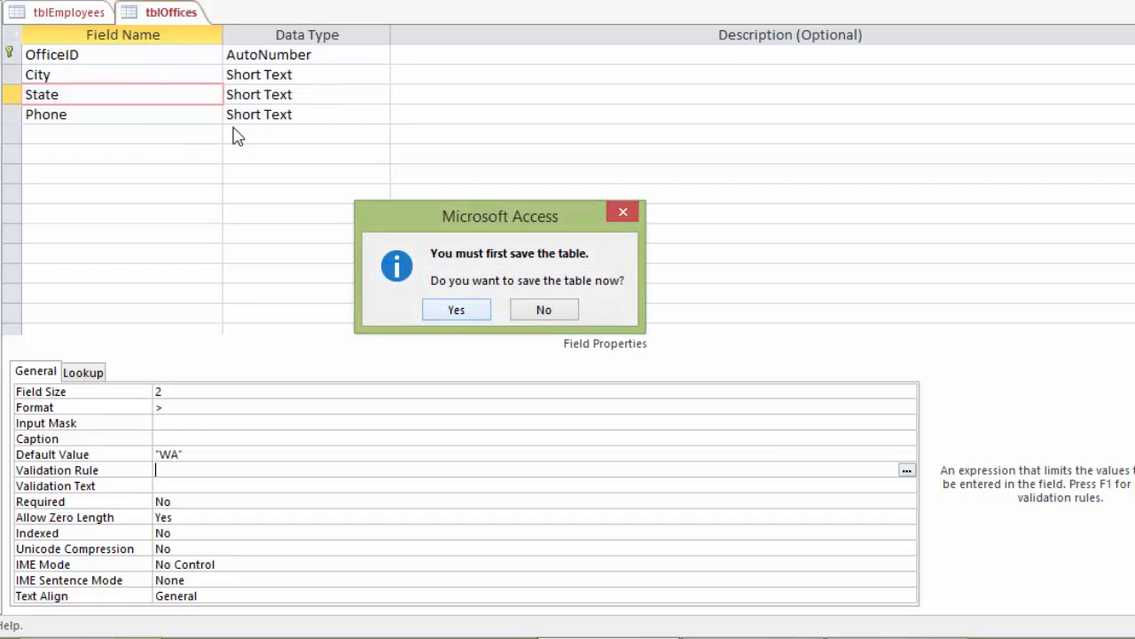
click(459, 313)
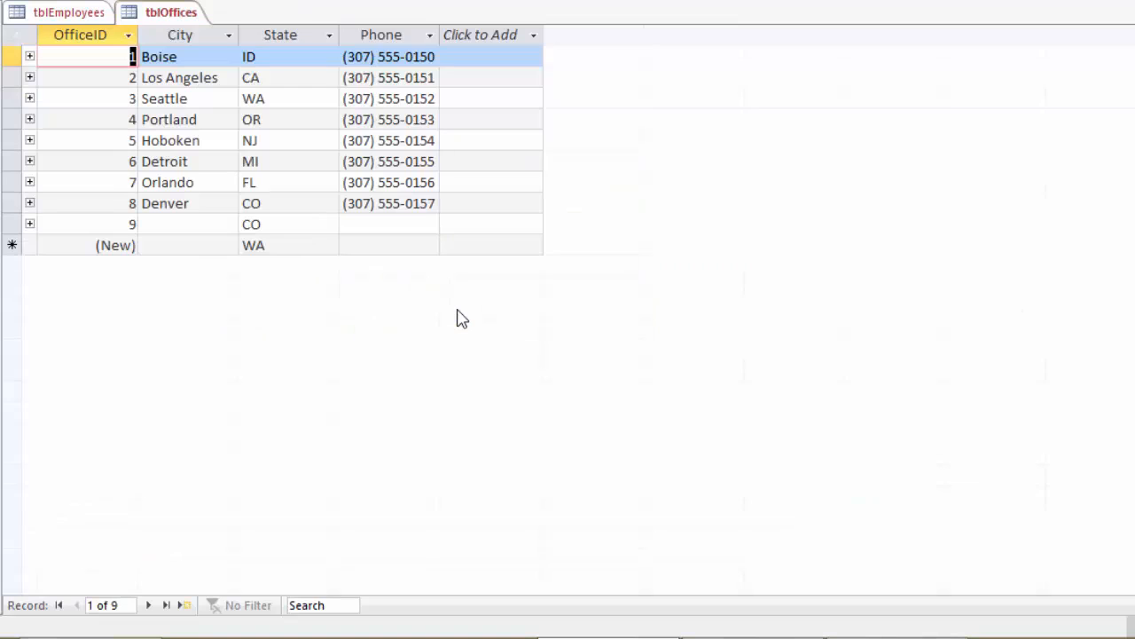
Add a new office record by overwriting the default State value with co
double_click(268, 245)
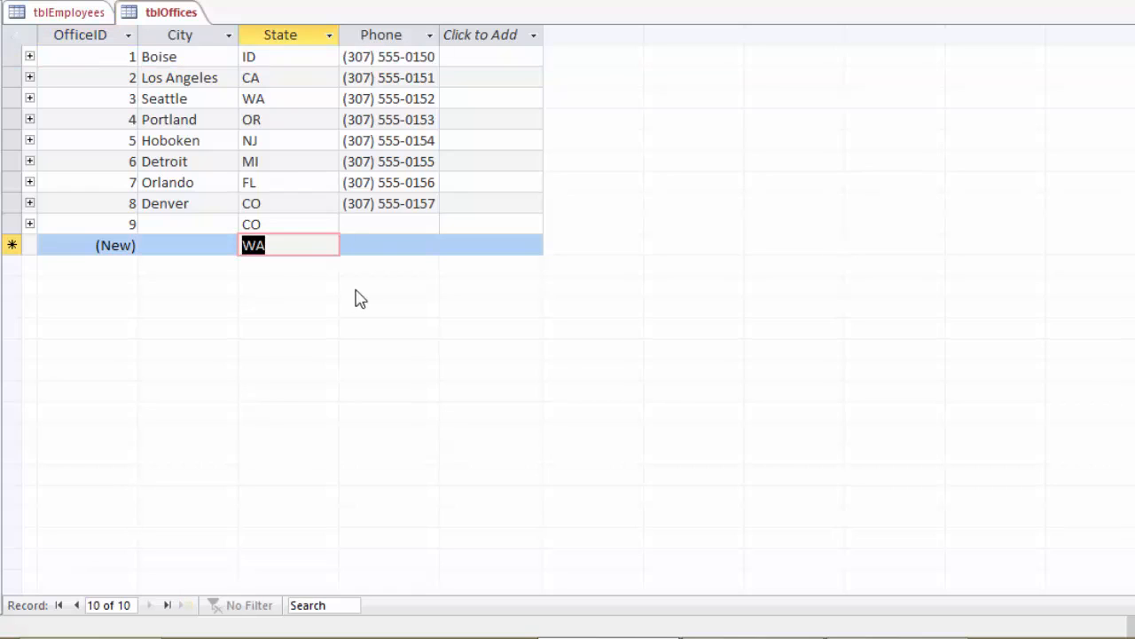
text(co)
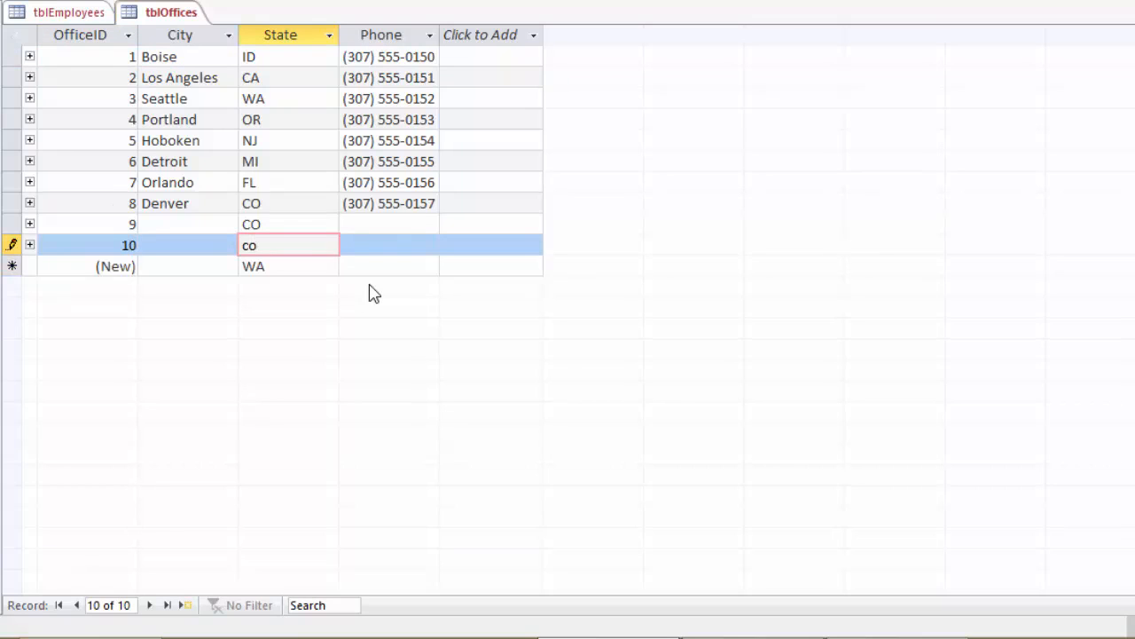
key(Tab)
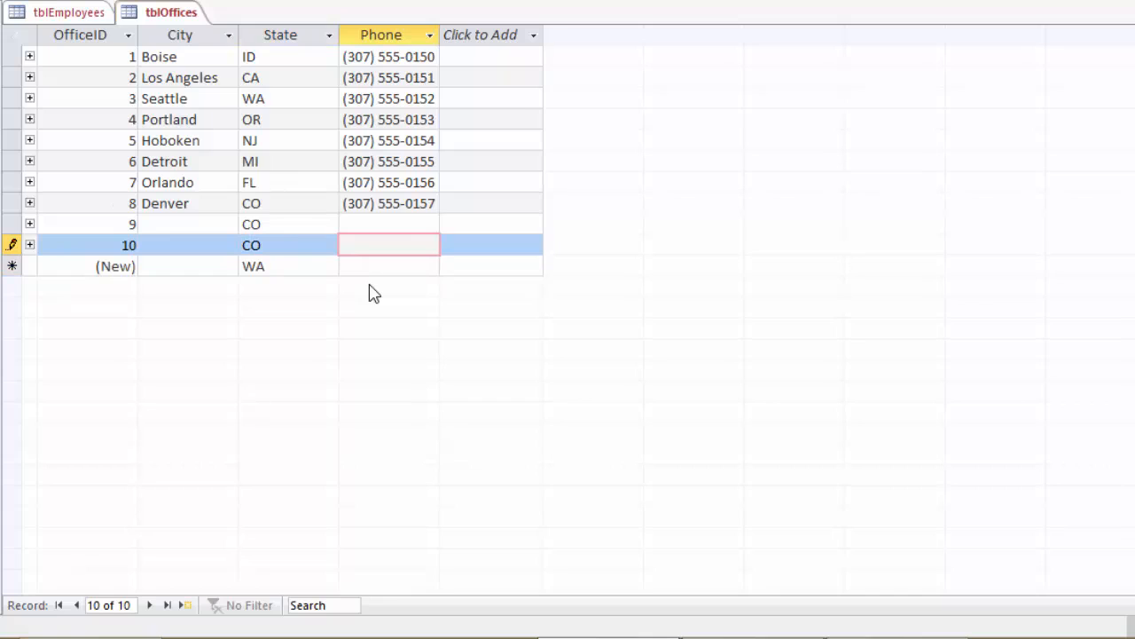
Add another office record below OfficeID 10, skipping City and entering co as the State in place of the default
click(268, 266)
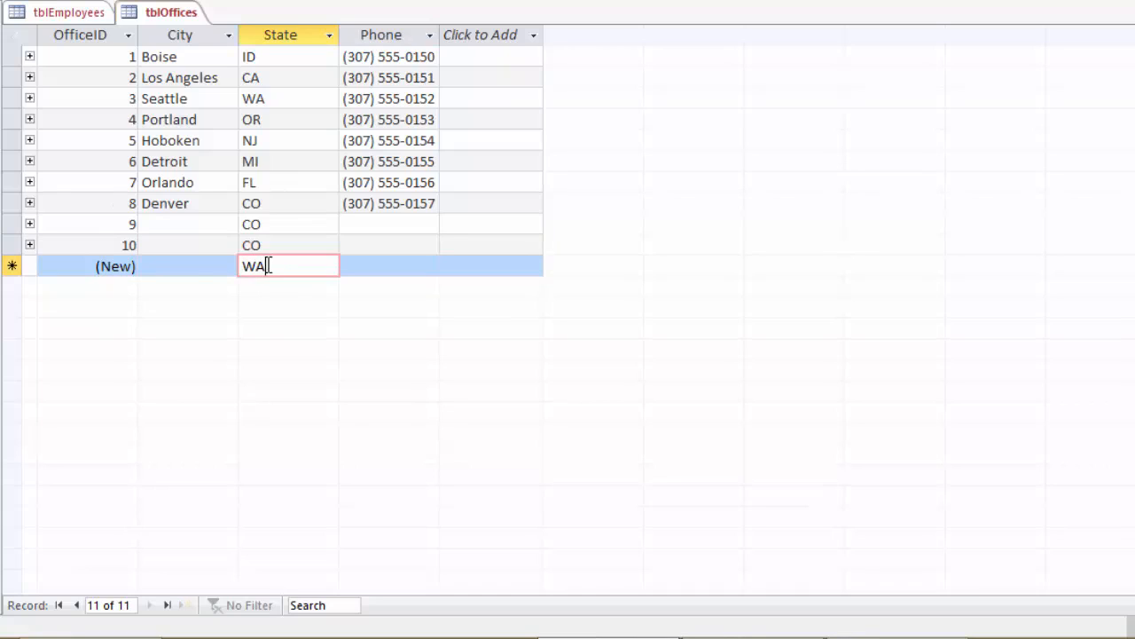
click(179, 266)
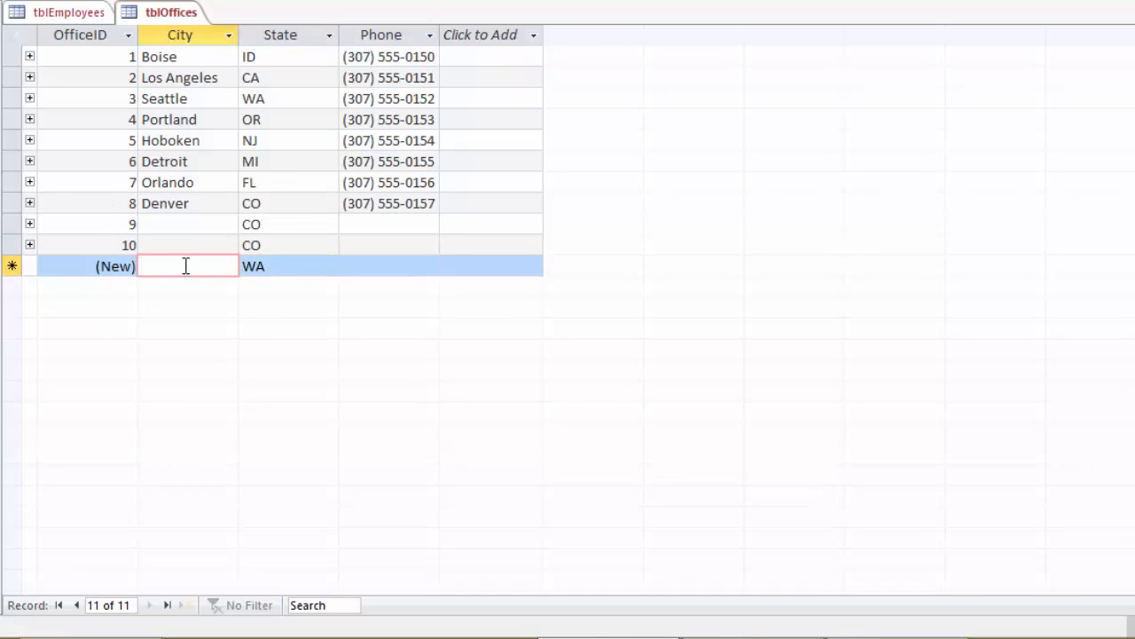
key(Tab)
key(Tab)
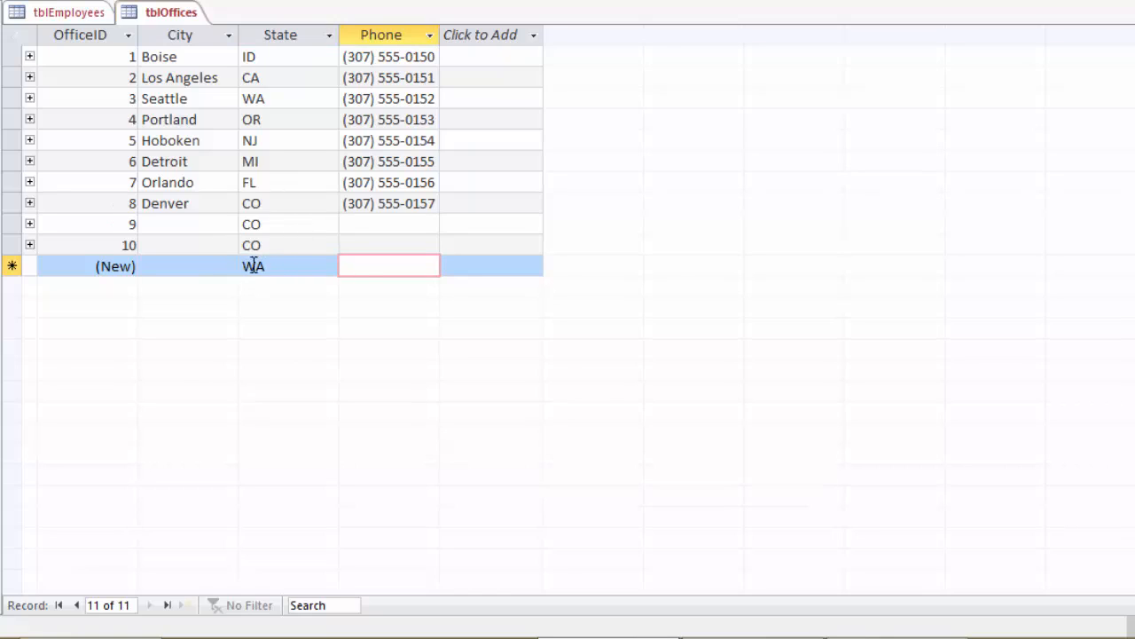
click(205, 264)
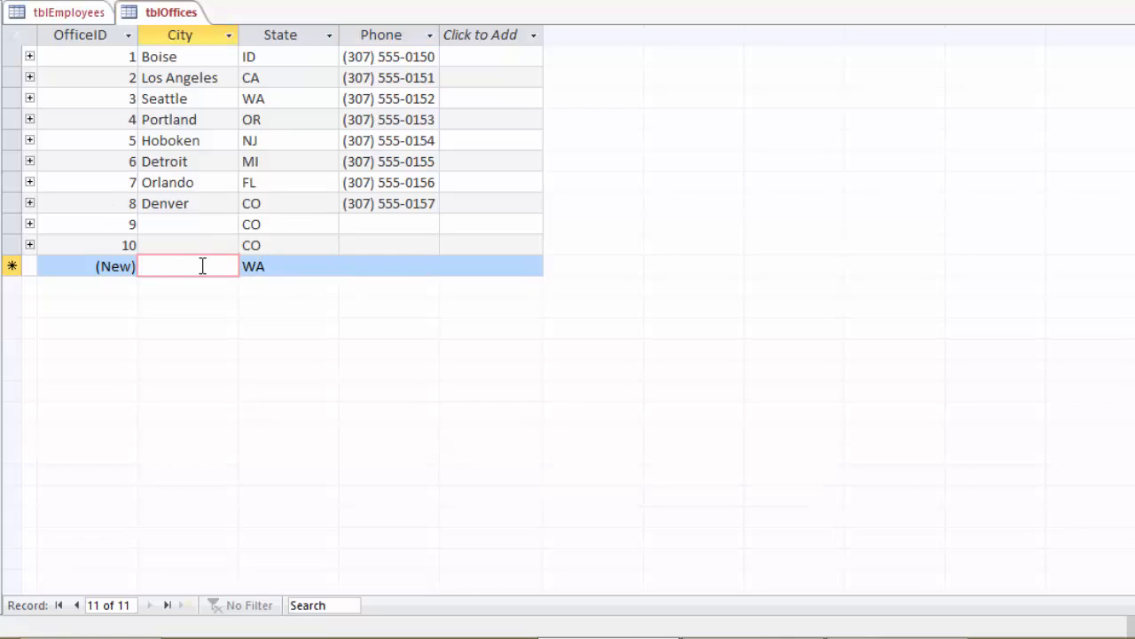
key(Tab)
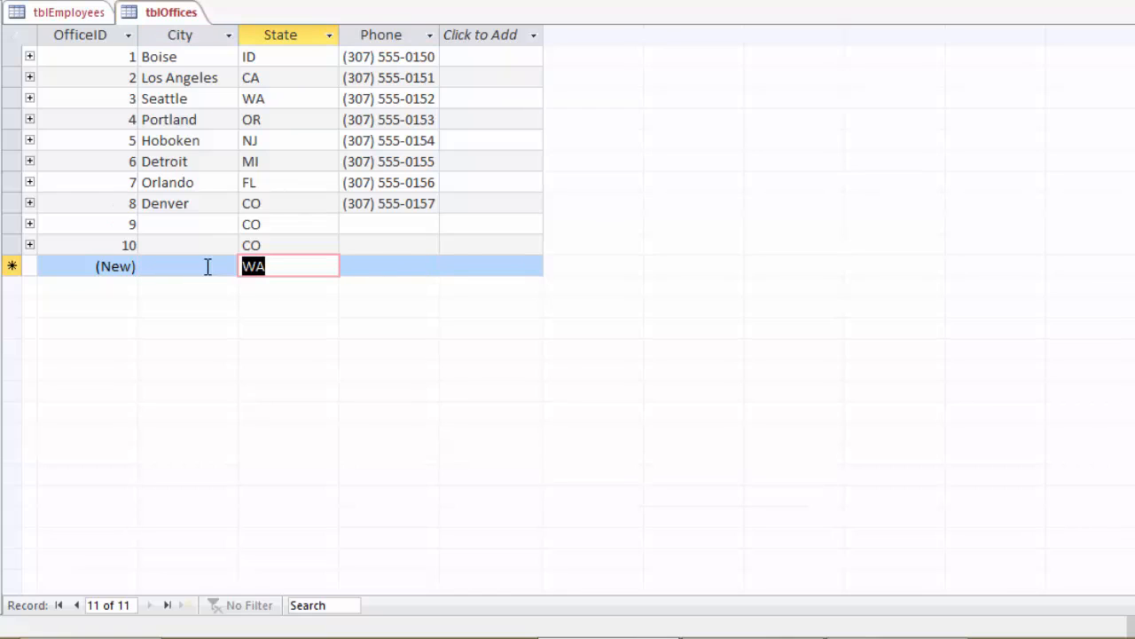
text(co)
key(Tab)
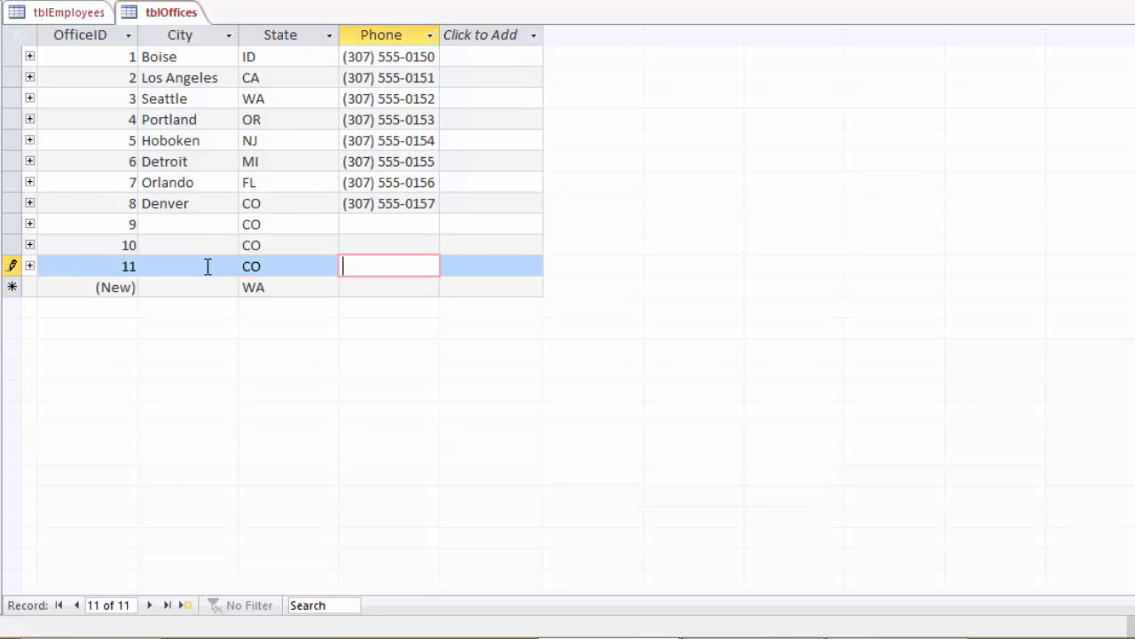
Return tblOffices to Design View and switch to the tblEmployees table design
right_click(149, 16)
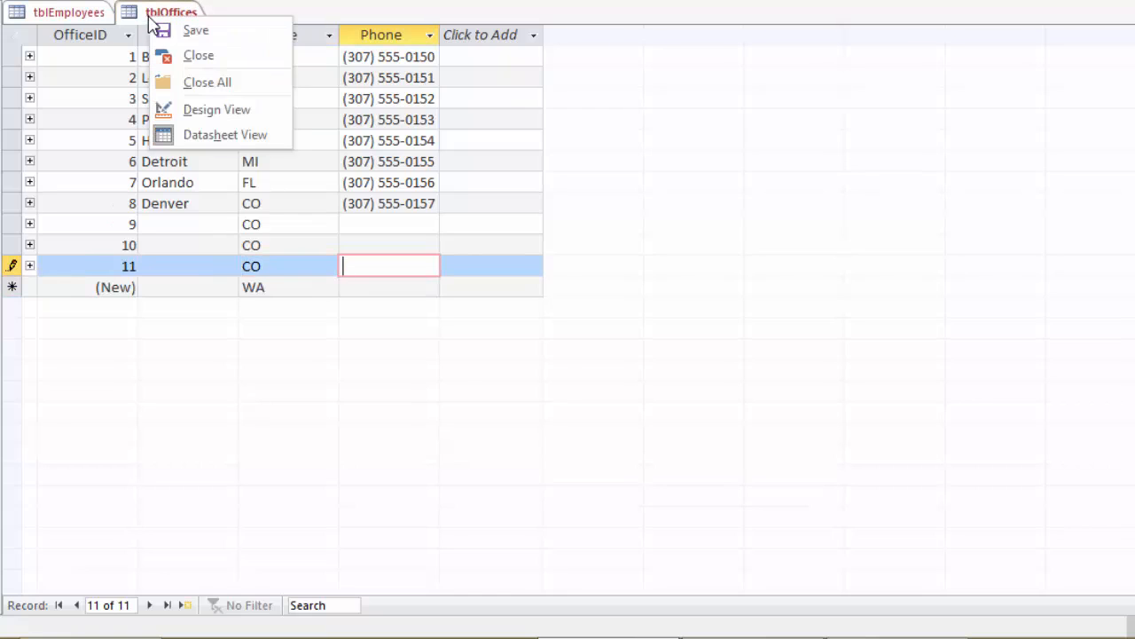
click(212, 110)
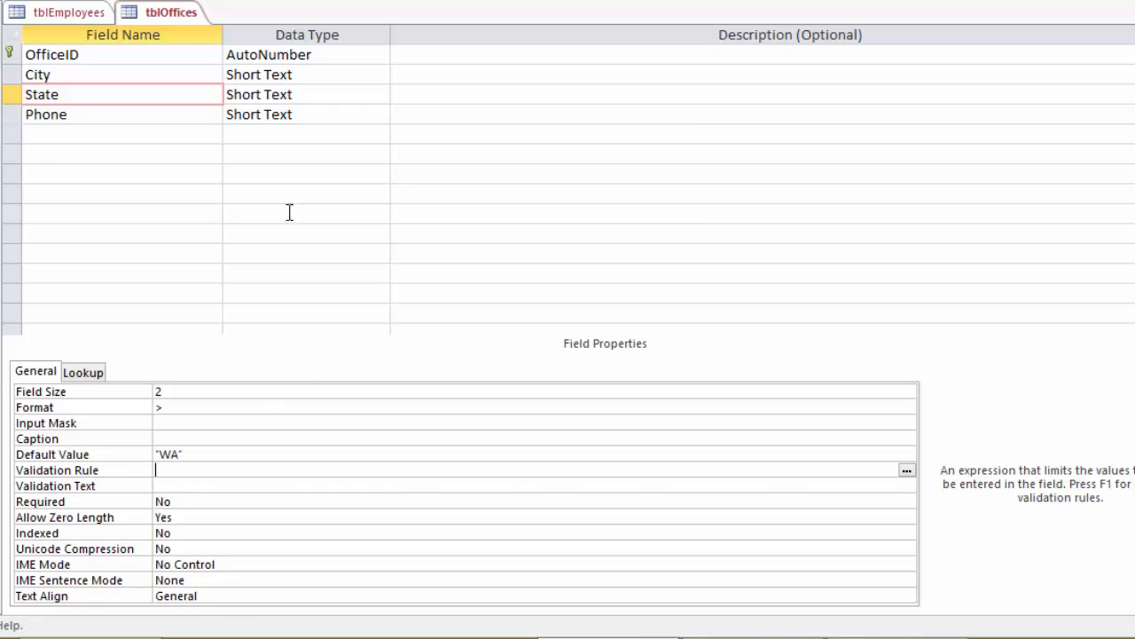
click(67, 17)
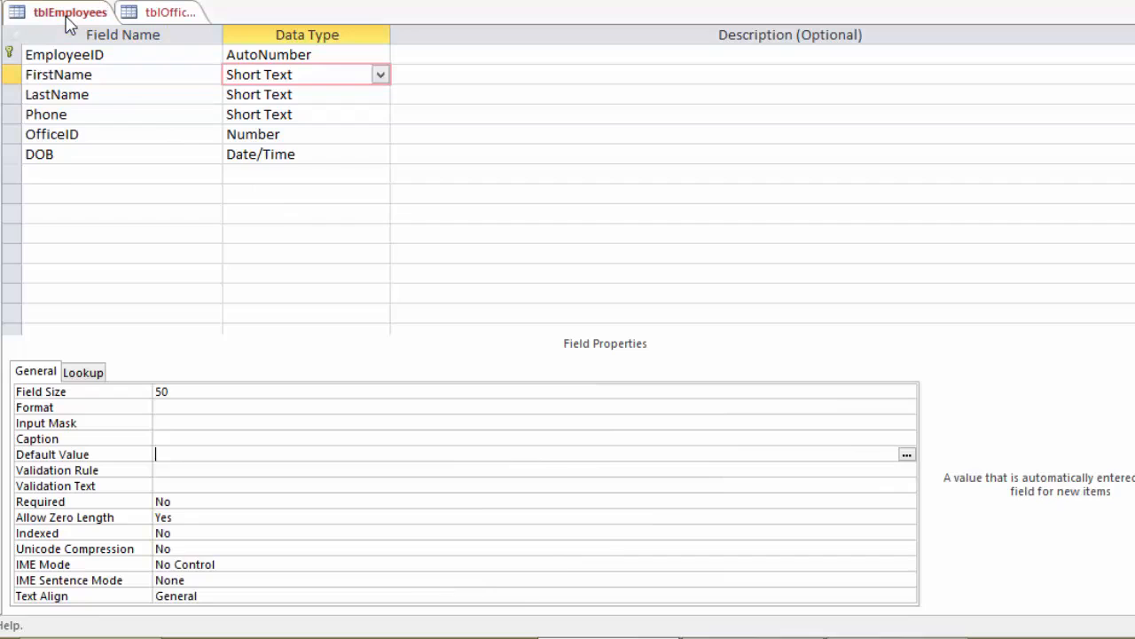
Add a Short Text field named EmplStatus below DOB with the validation rule Like "FT" or "PT"
click(70, 174)
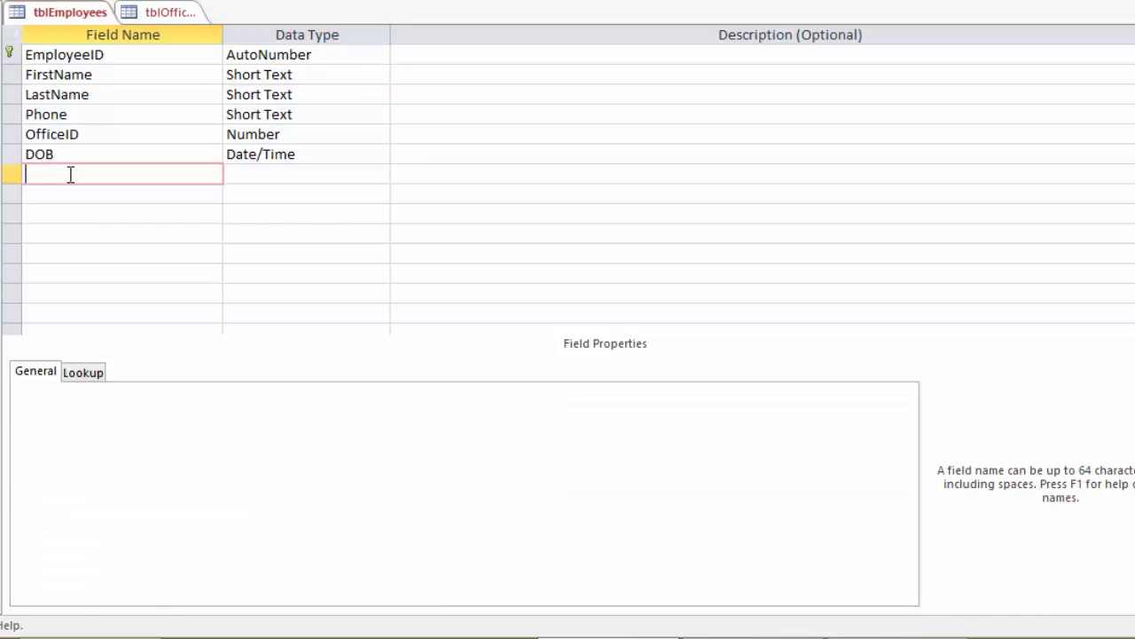
text(EmplStatus)
key(Tab)
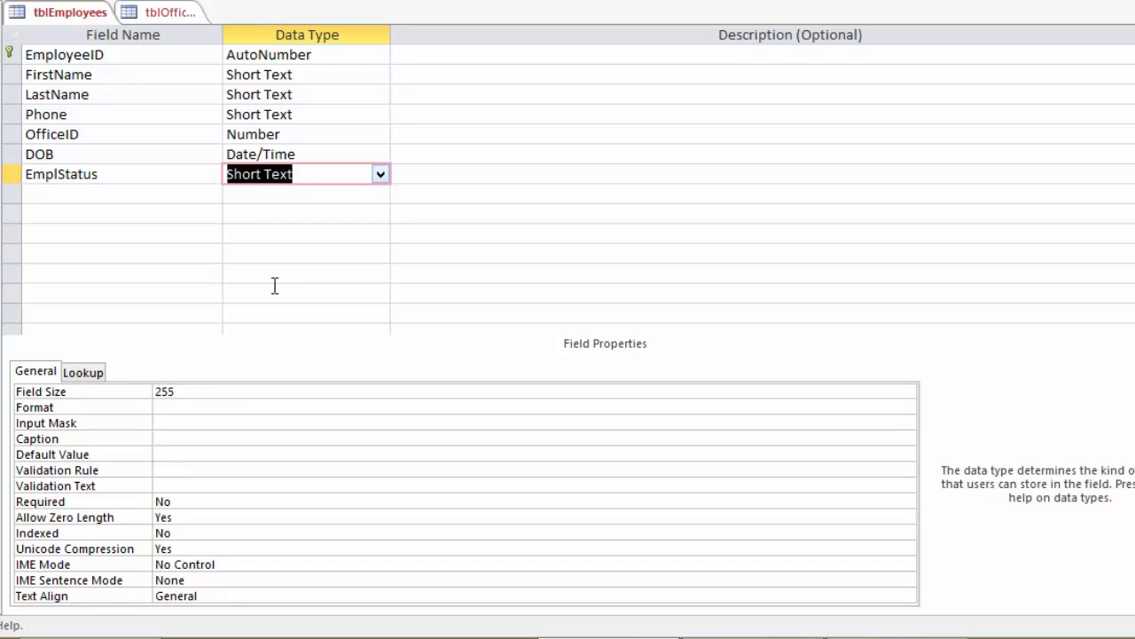
click(177, 469)
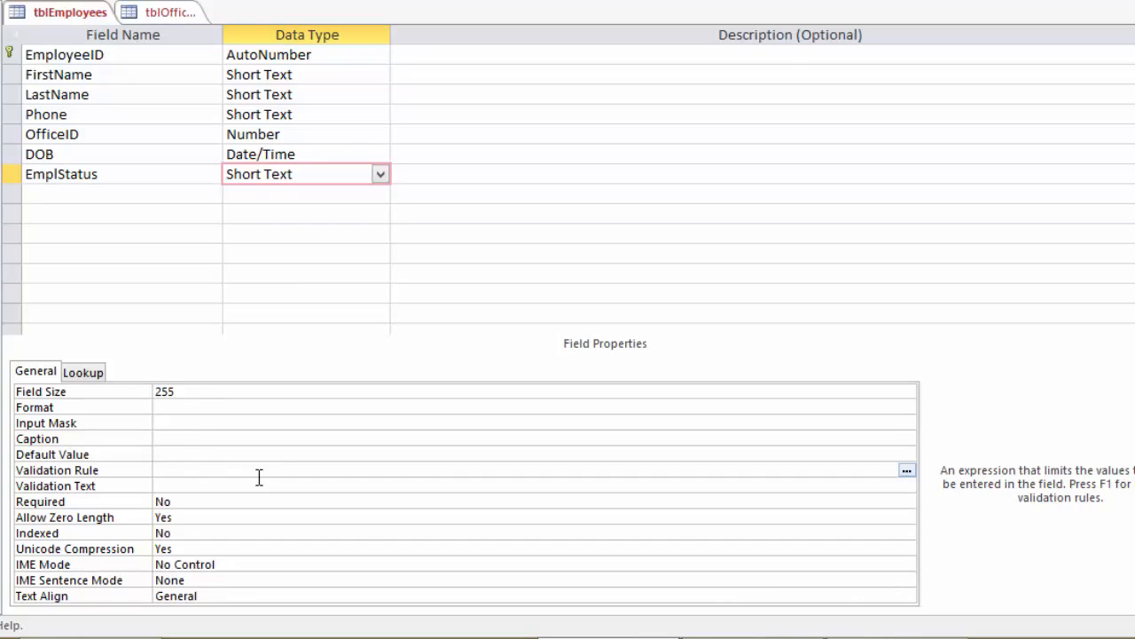
text(Like "FT" or "PT")
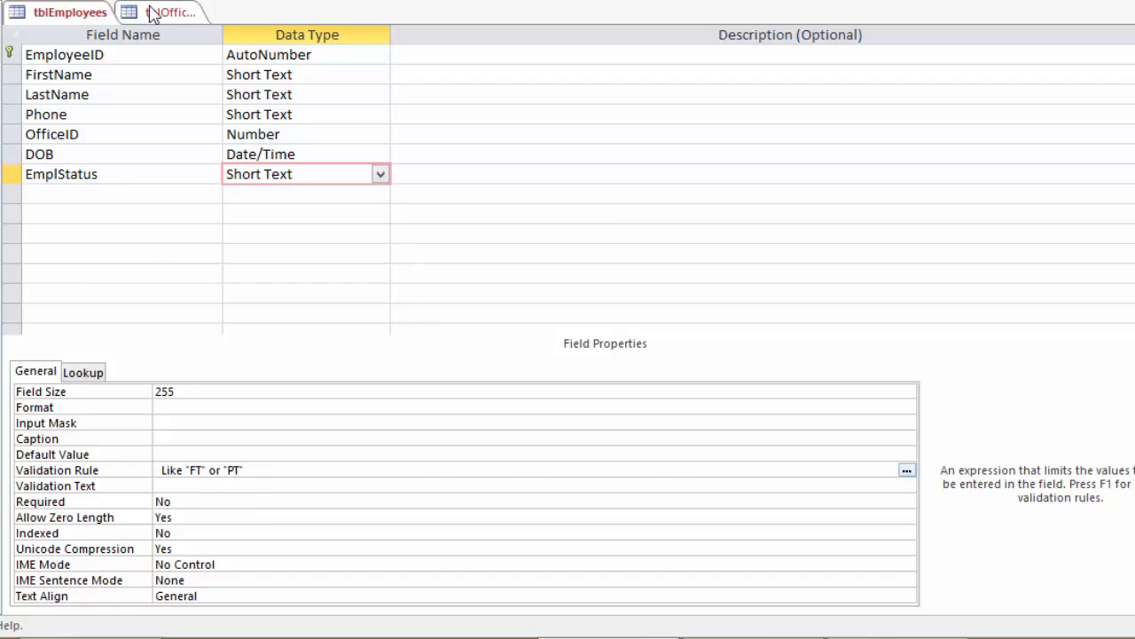
Save tblEmployees and show it in Datasheet View, testing existing data against the new rule and keeping the new setting
right_click(64, 16)
click(142, 107)
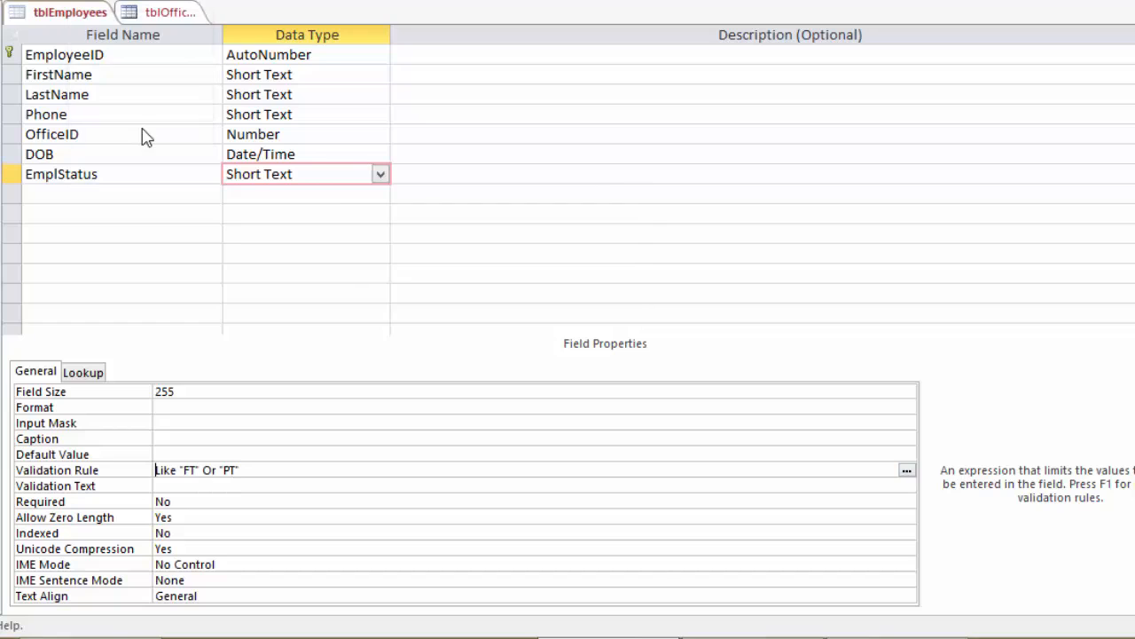
click(456, 310)
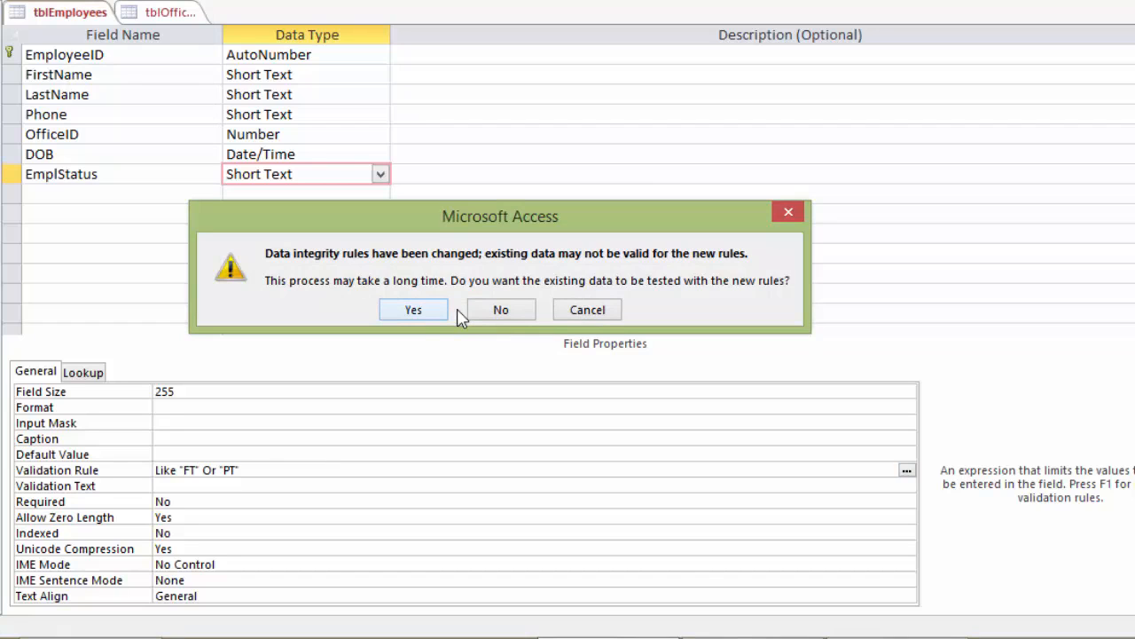
click(413, 312)
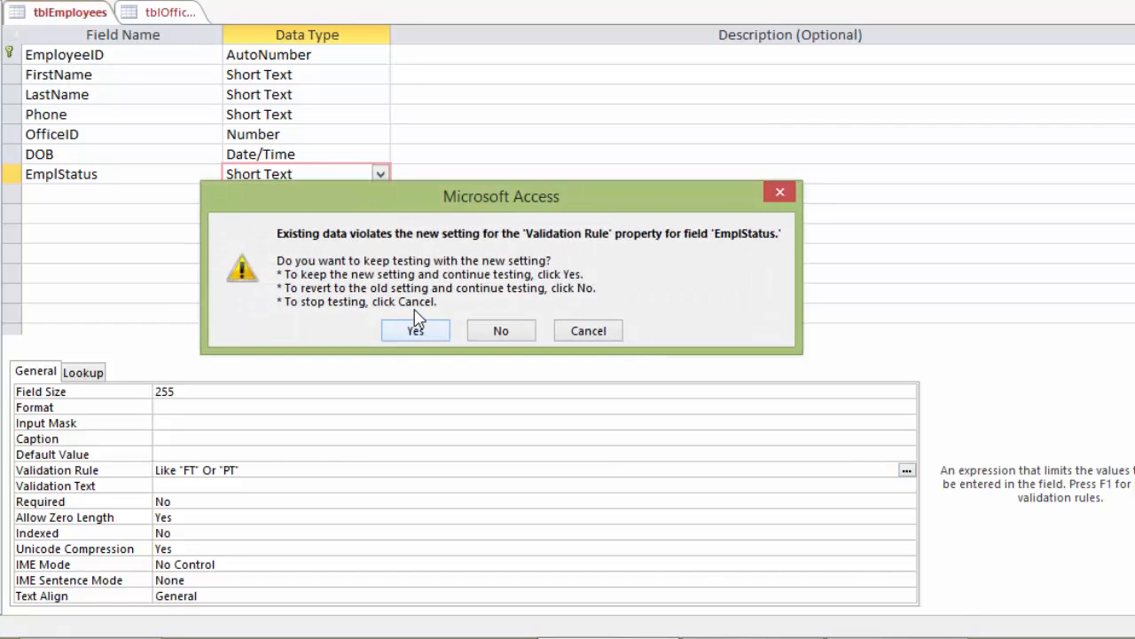
click(415, 332)
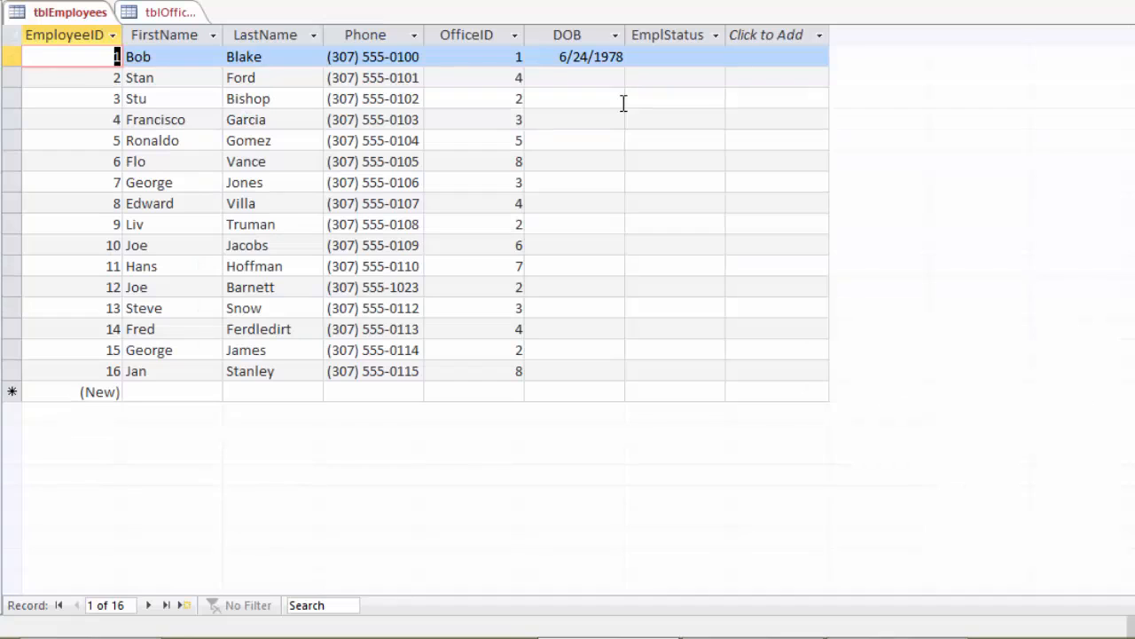
Enter pt as the EmplStatus of the employee with EmployeeID 1
click(684, 56)
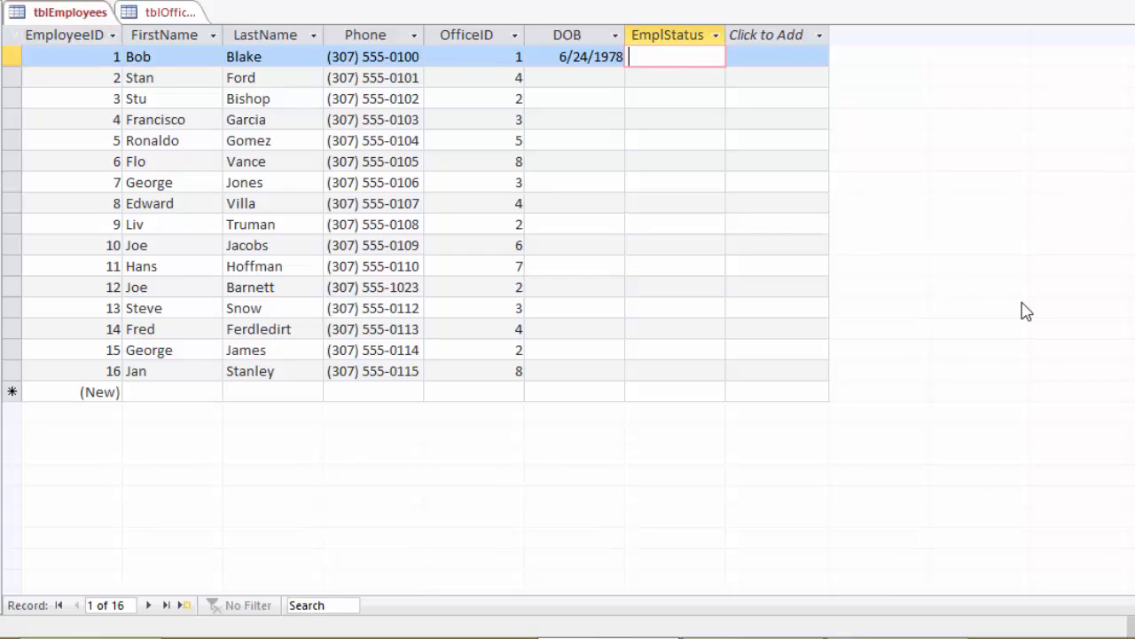
text(pt)
key(Tab)
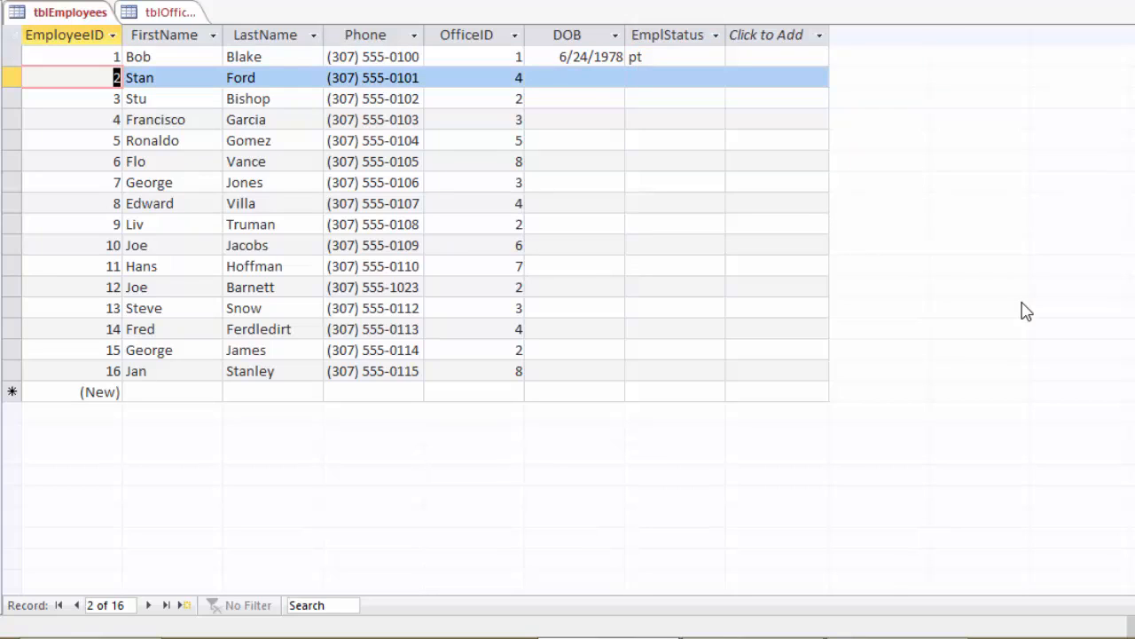
Try to enter gr as the EmplStatus of the employee with EmployeeID 2 and dismiss the validation message
click(680, 77)
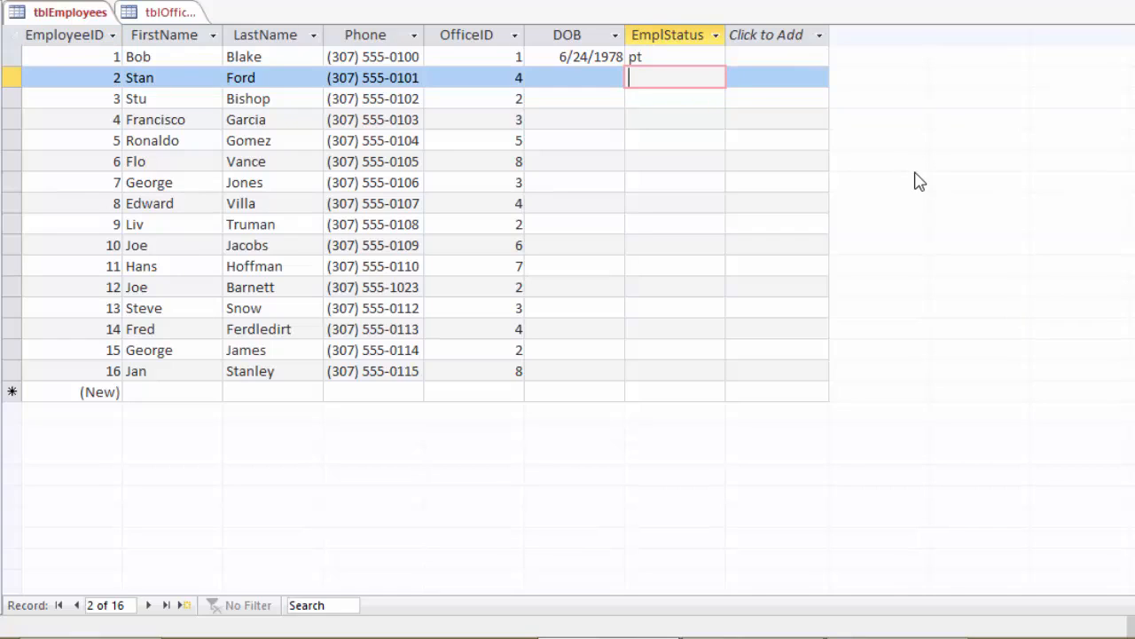
text(gr)
key(Tab)
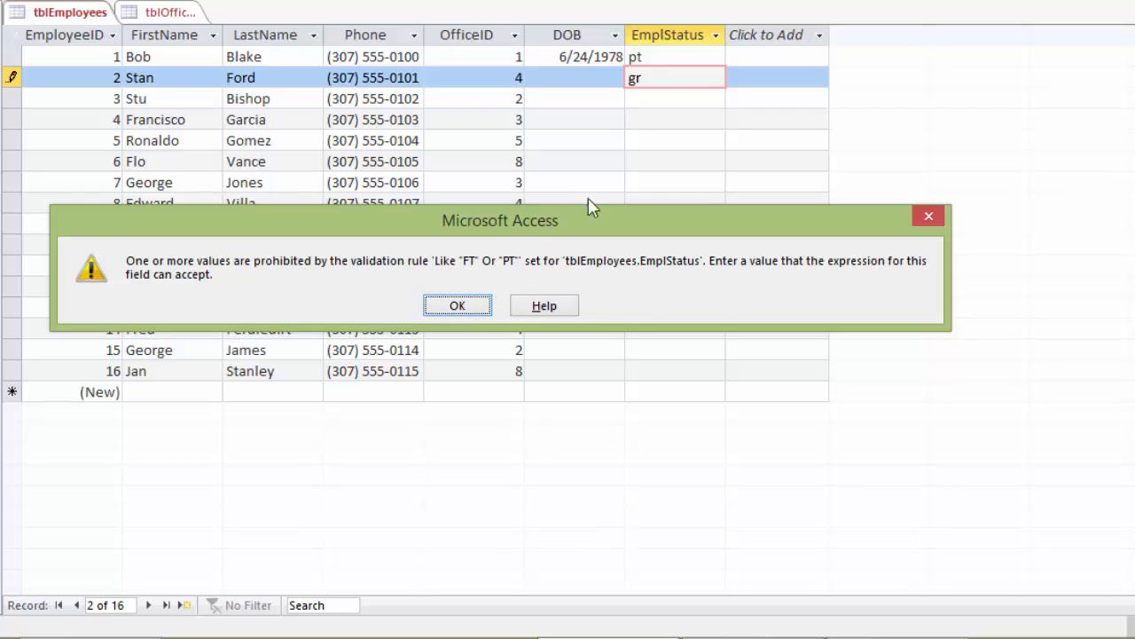
click(472, 309)
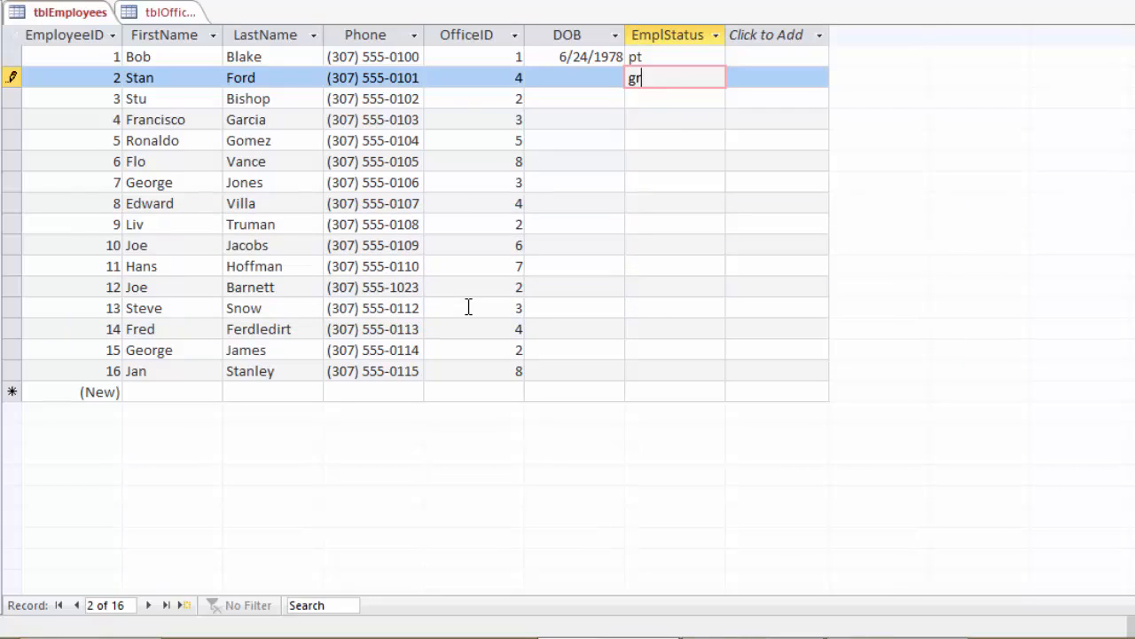
Discard the gr entry and, in Design View, set EmplStatus's validation text to "Enter the employee's employment status: FT for full-time, PT for part-time."
key(Escape)
right_click(71, 15)
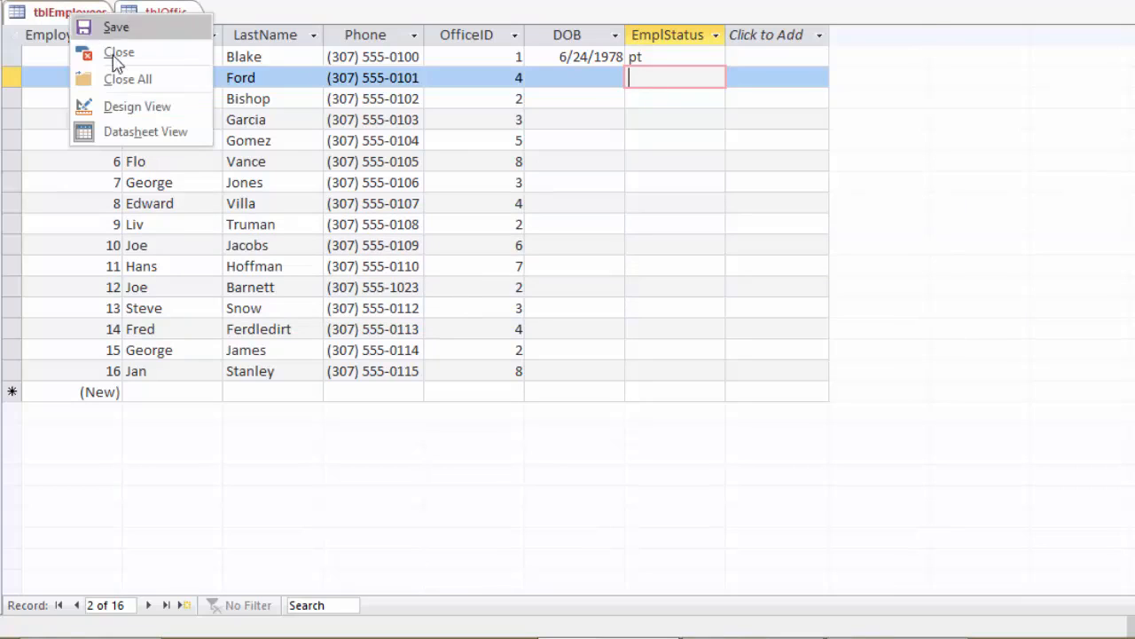
click(133, 113)
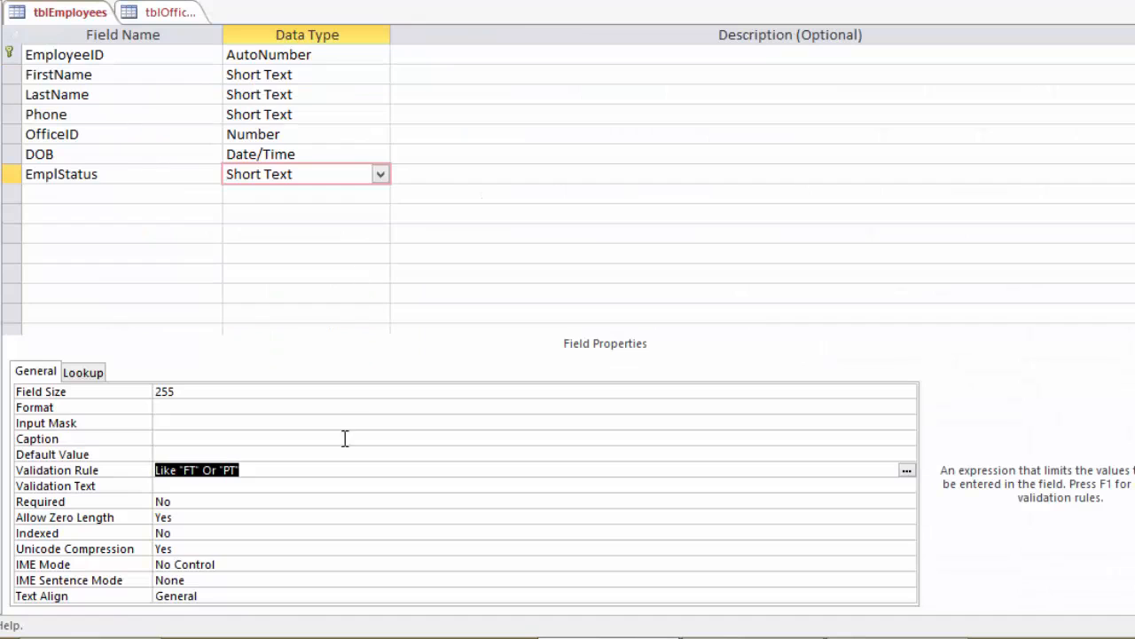
click(200, 489)
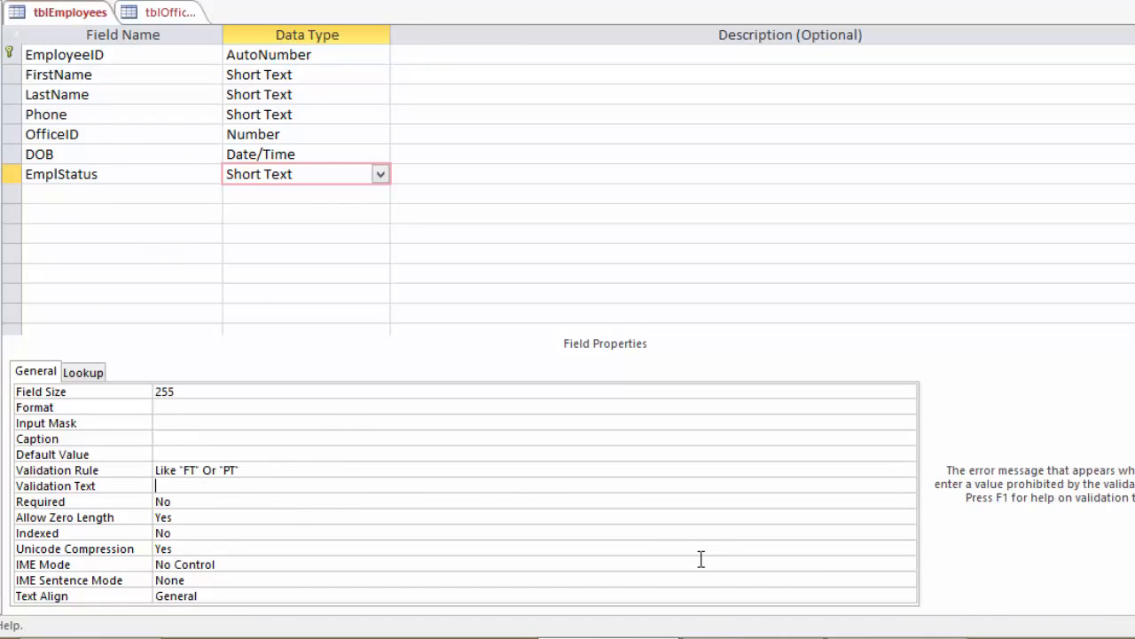
text(Enter the employee's employment status: FT for full-time, PT for part-time.)
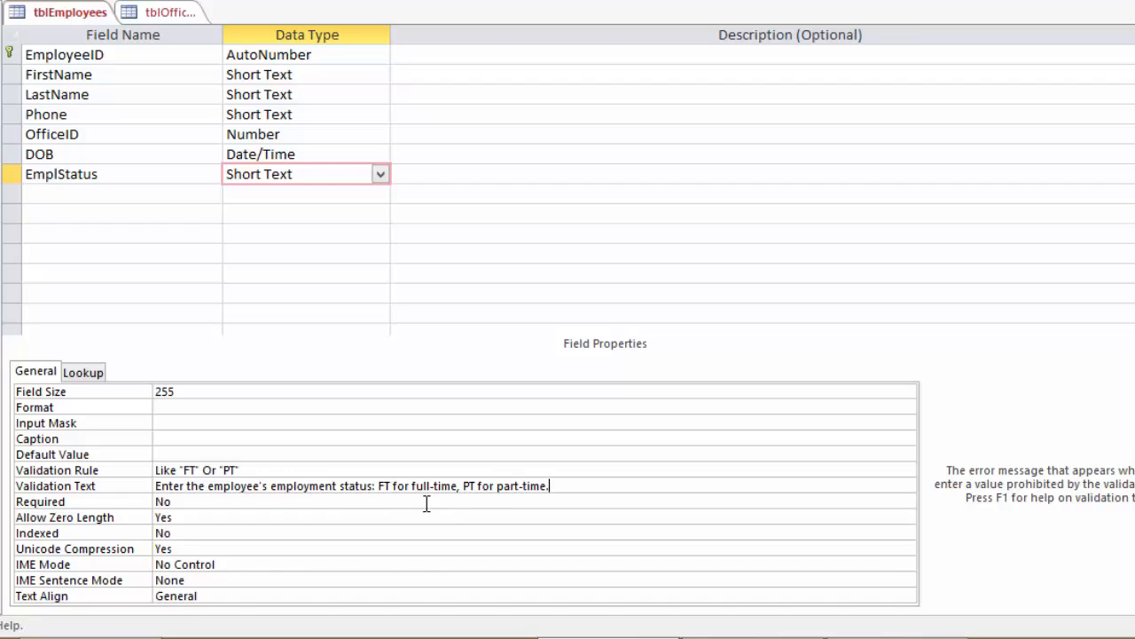
Set the EmplStatus field's format to > and its field size to 2
click(179, 407)
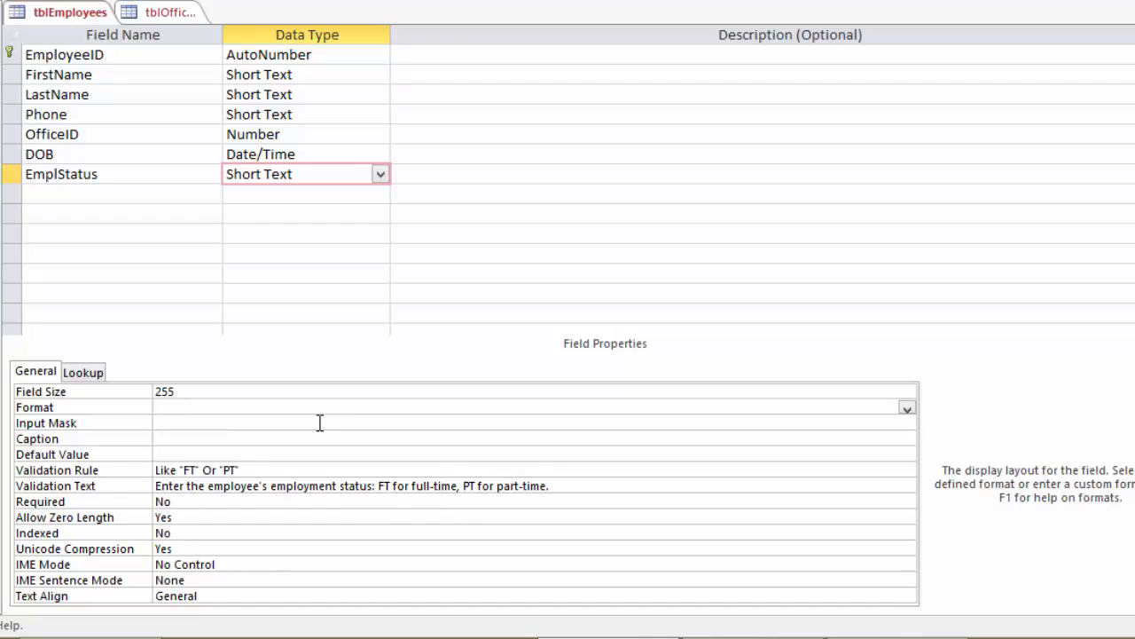
double_click(180, 392)
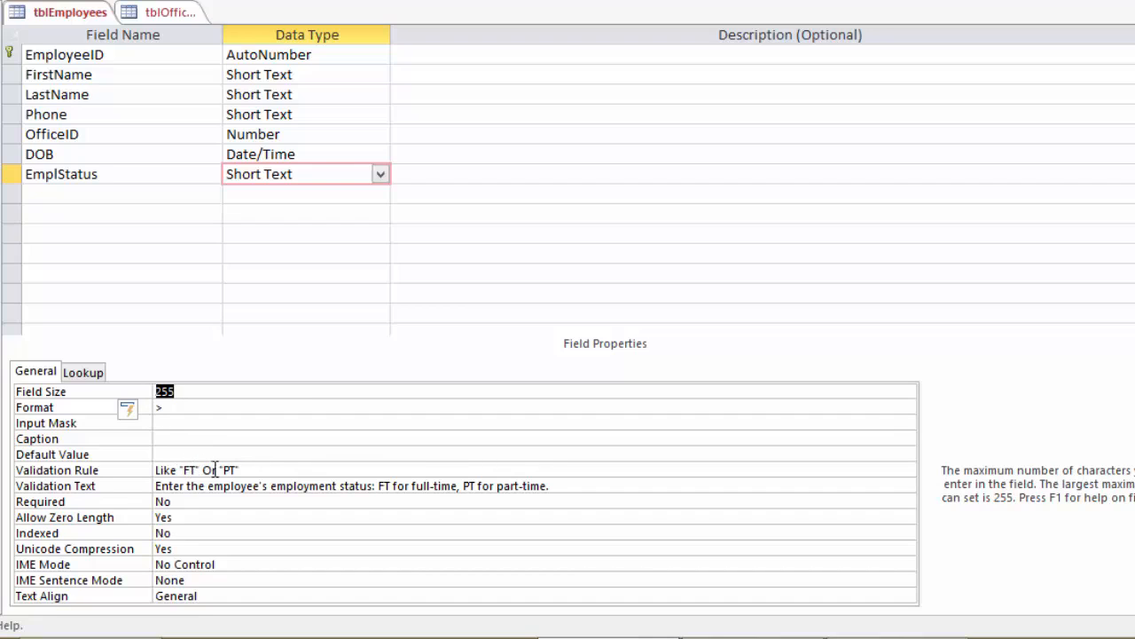
text(2)
Save tblEmployees, accepting the shortened field size, and show the table in Datasheet View
right_click(78, 14)
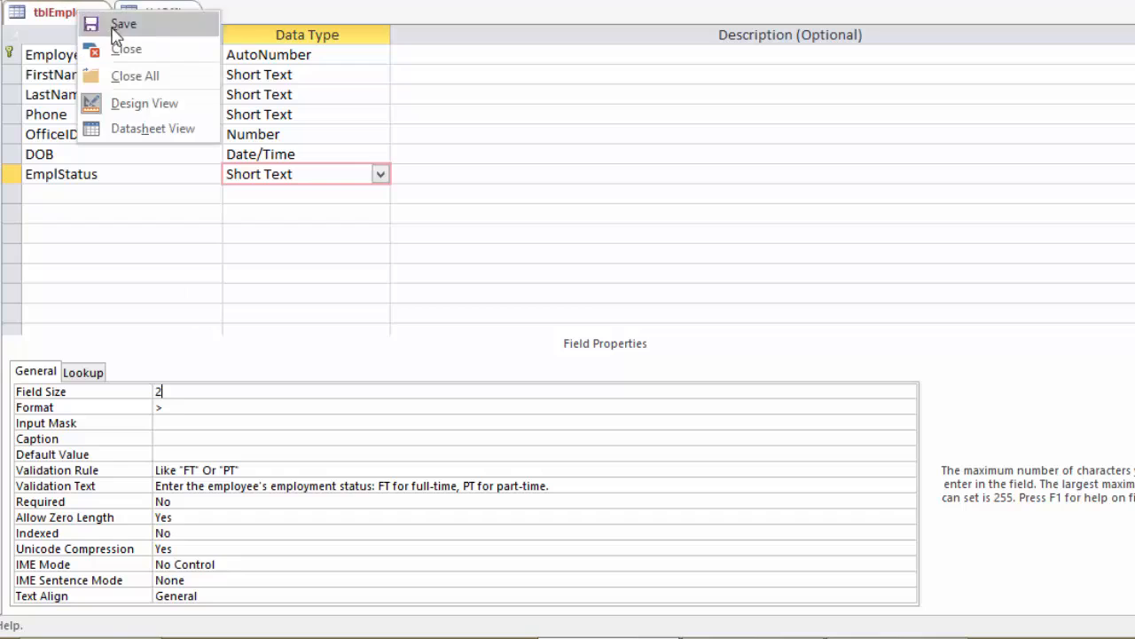
click(115, 27)
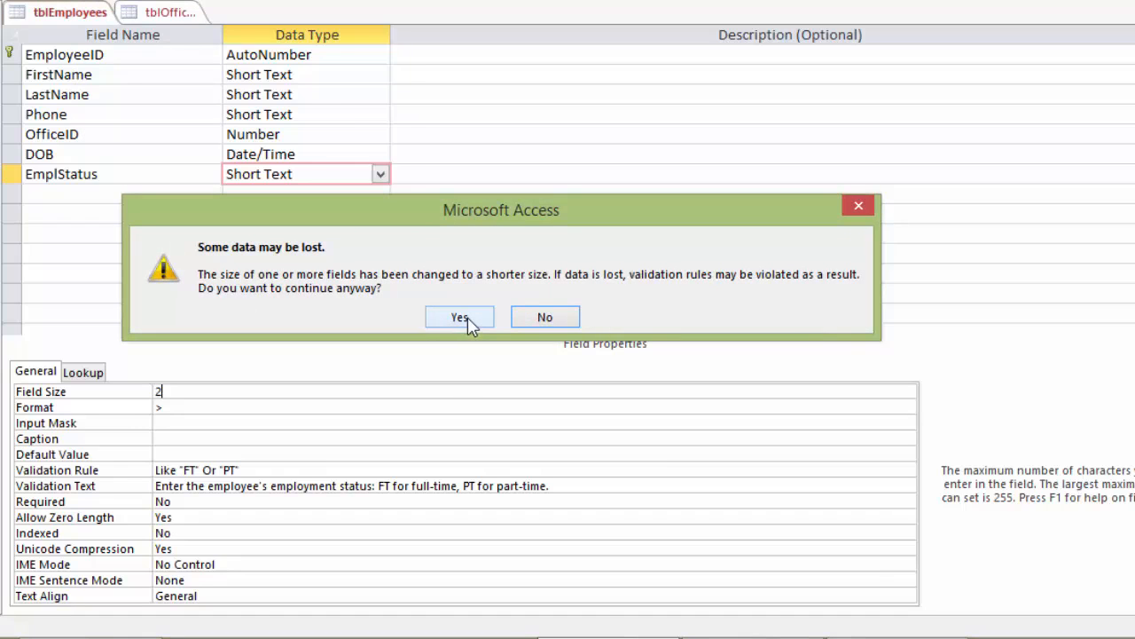
click(466, 321)
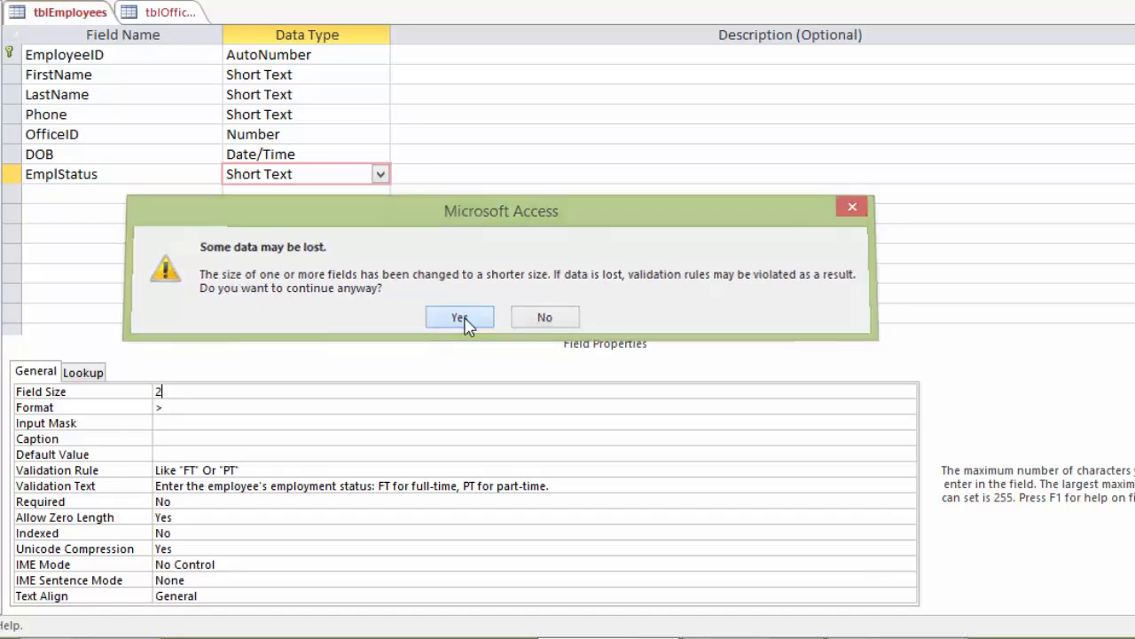
right_click(35, 16)
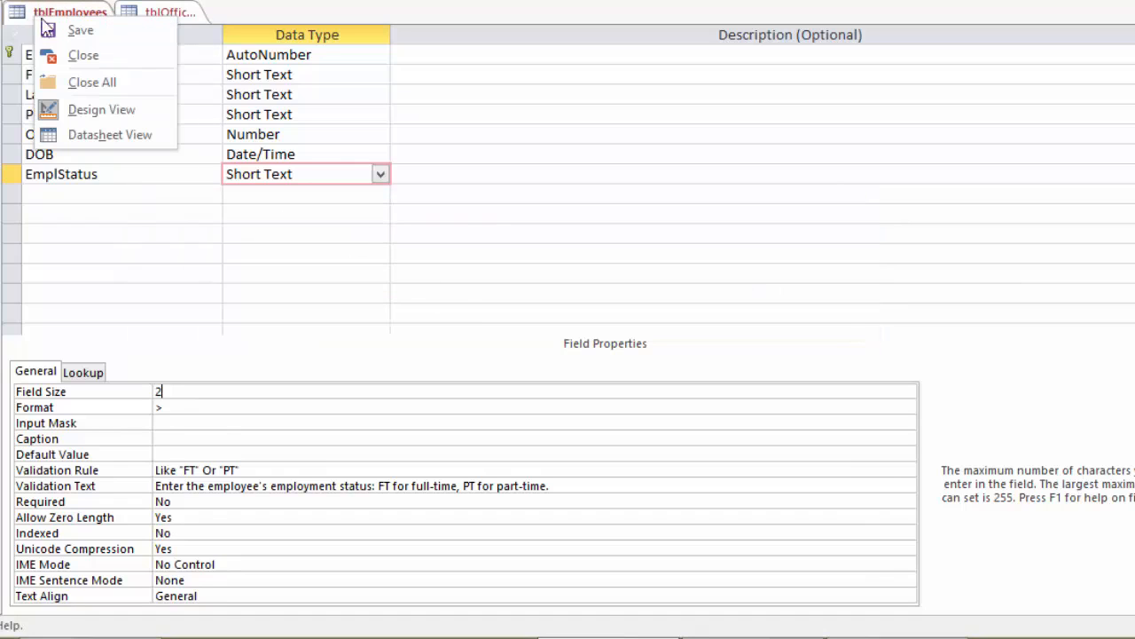
click(118, 139)
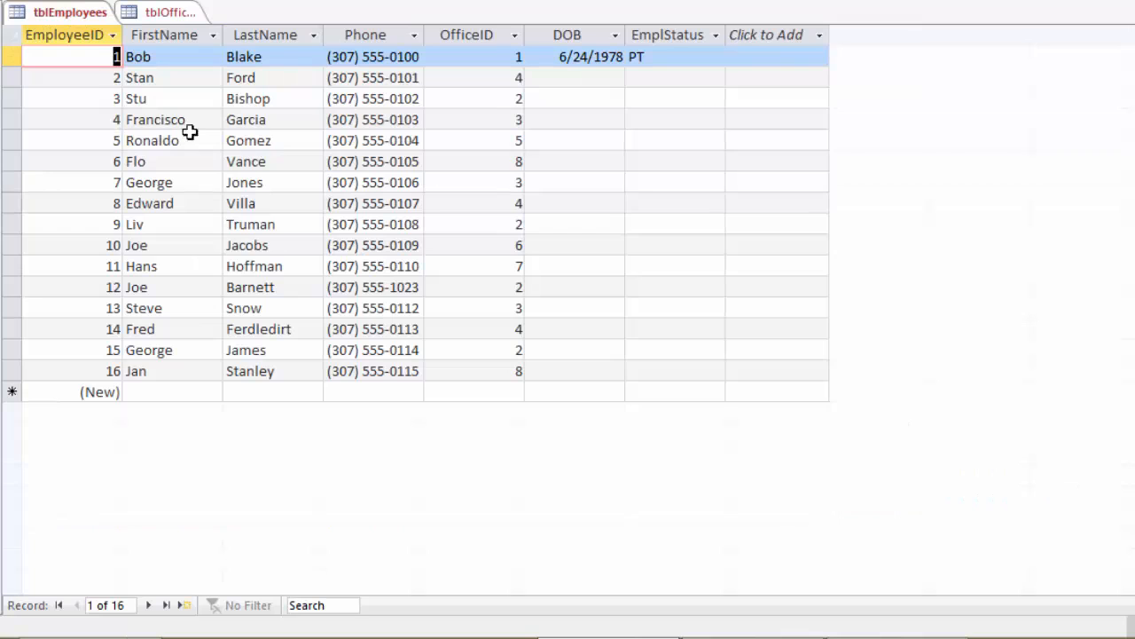
Try to enter gy as the EmplStatus of the employee with EmployeeID 2 and dismiss the validation message
click(656, 77)
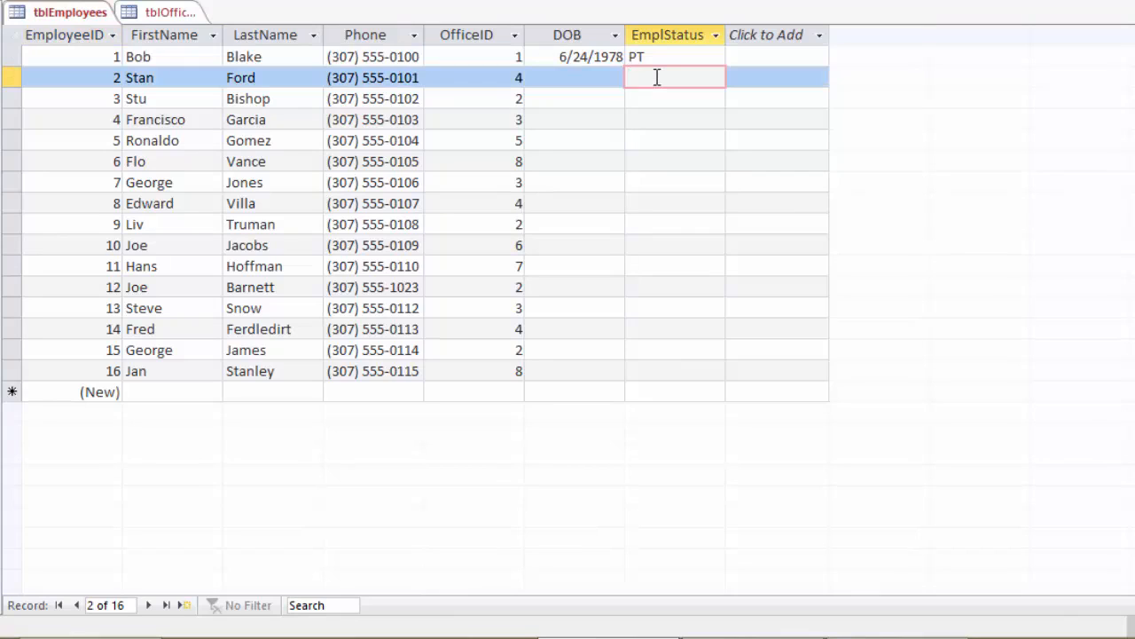
text(gy)
key(Tab)
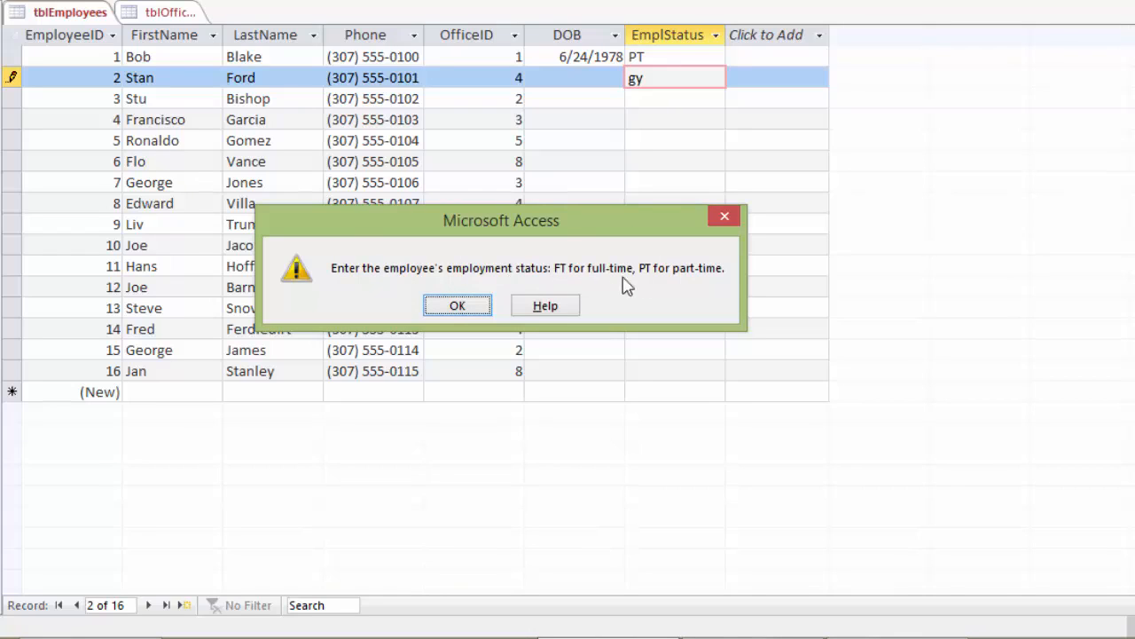
click(470, 308)
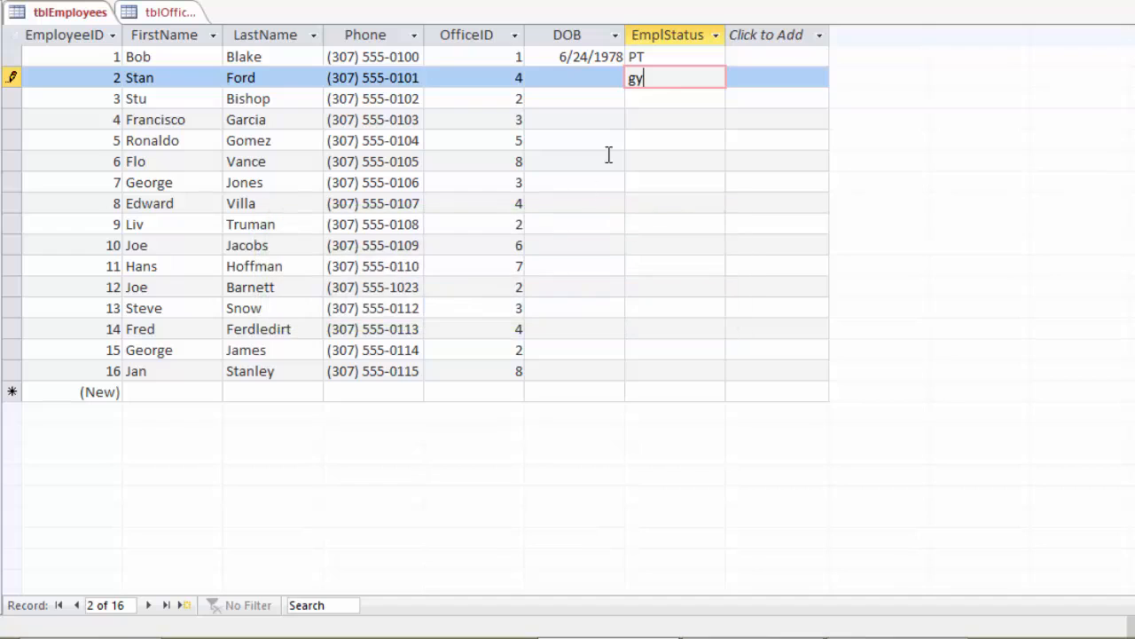
Enter the EmplStatus values ft, pt and ft for the employees with EmployeeID 2, 3 and 4, replacing the invalid entry
drag(662, 79, 626, 84)
text(ft)
key(Down)
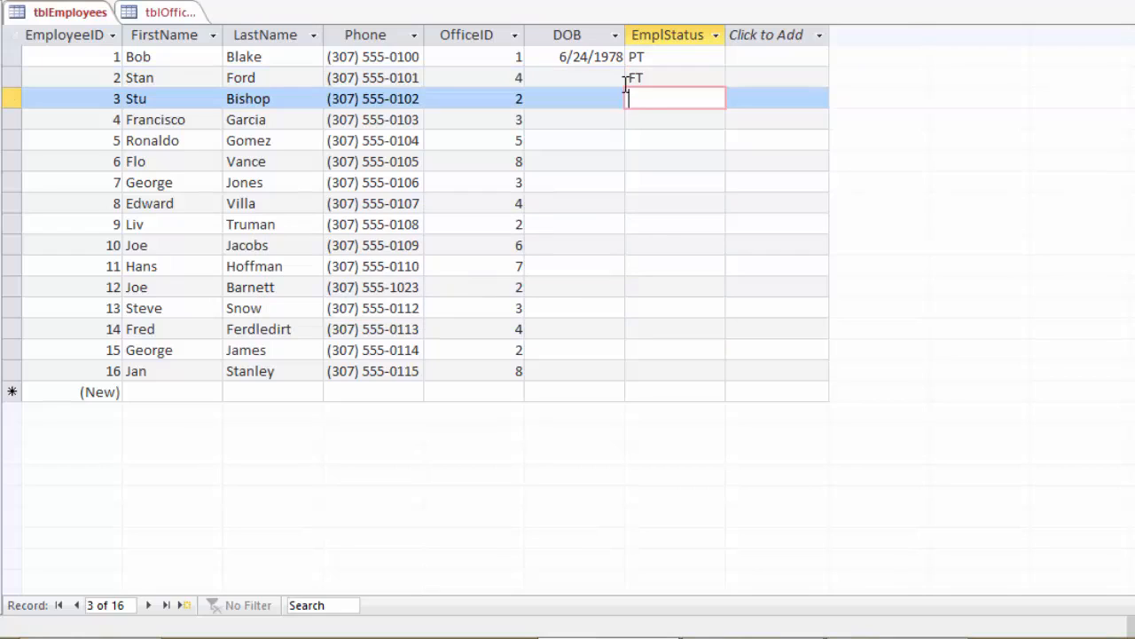
text(pt)
key(Down)
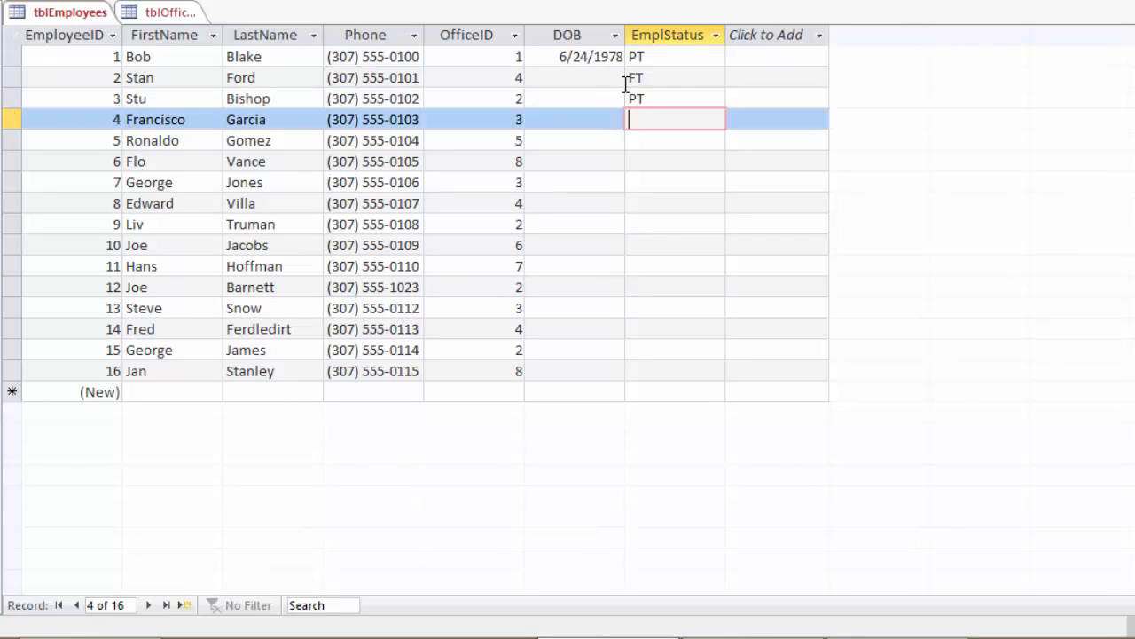
text(ft)
key(Down)
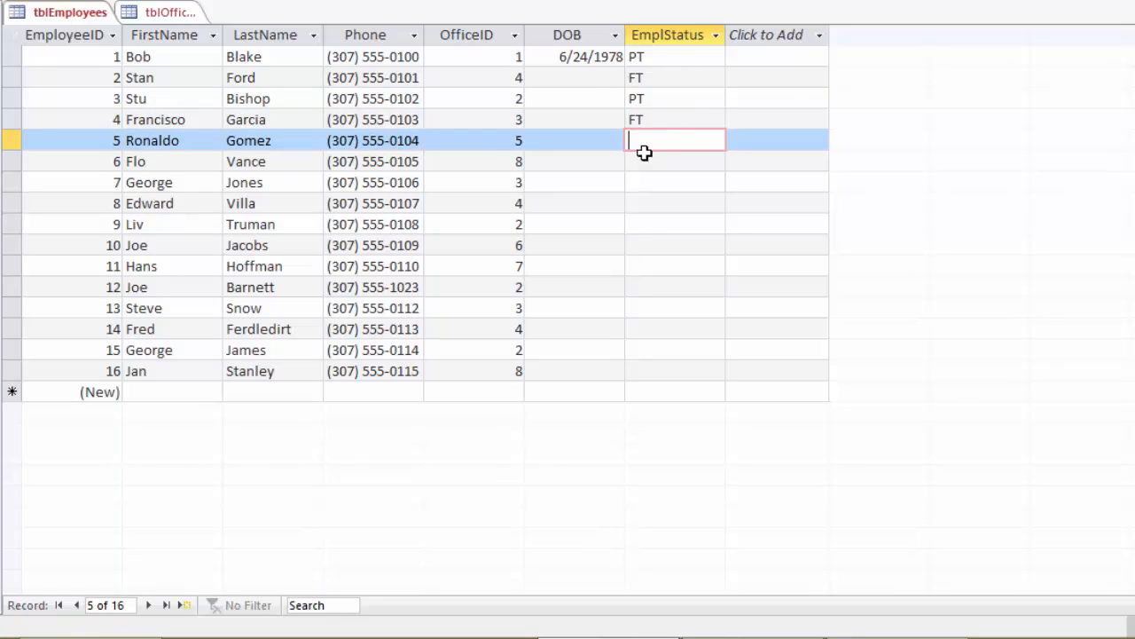
In the design of tblEmployees, set the FirstName field's Required property to Yes
right_click(85, 16)
click(155, 110)
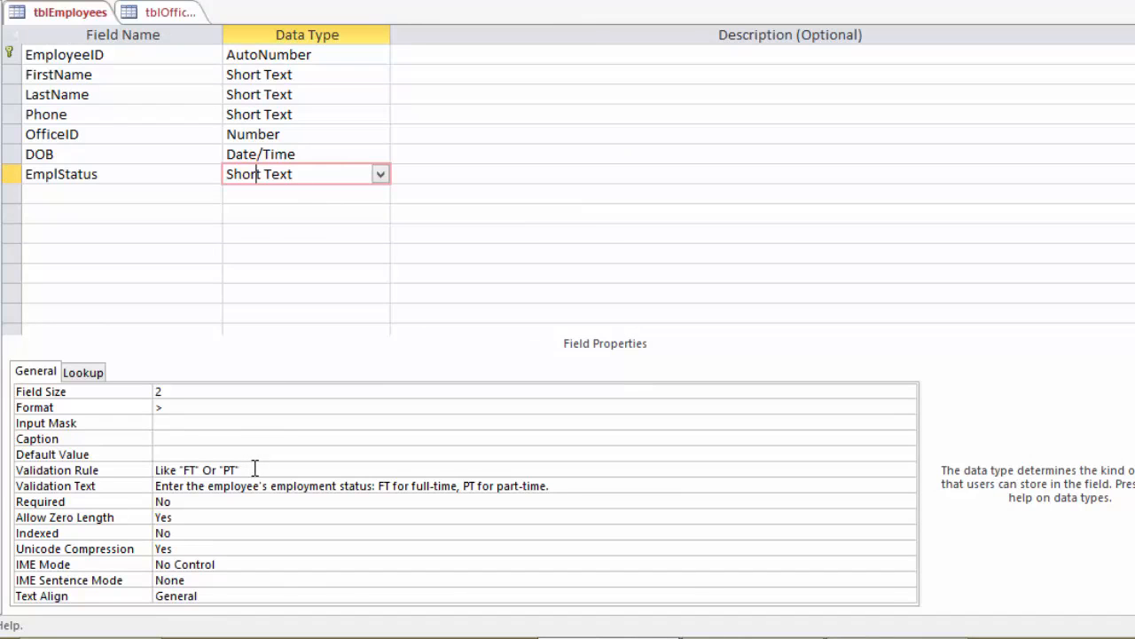
click(297, 74)
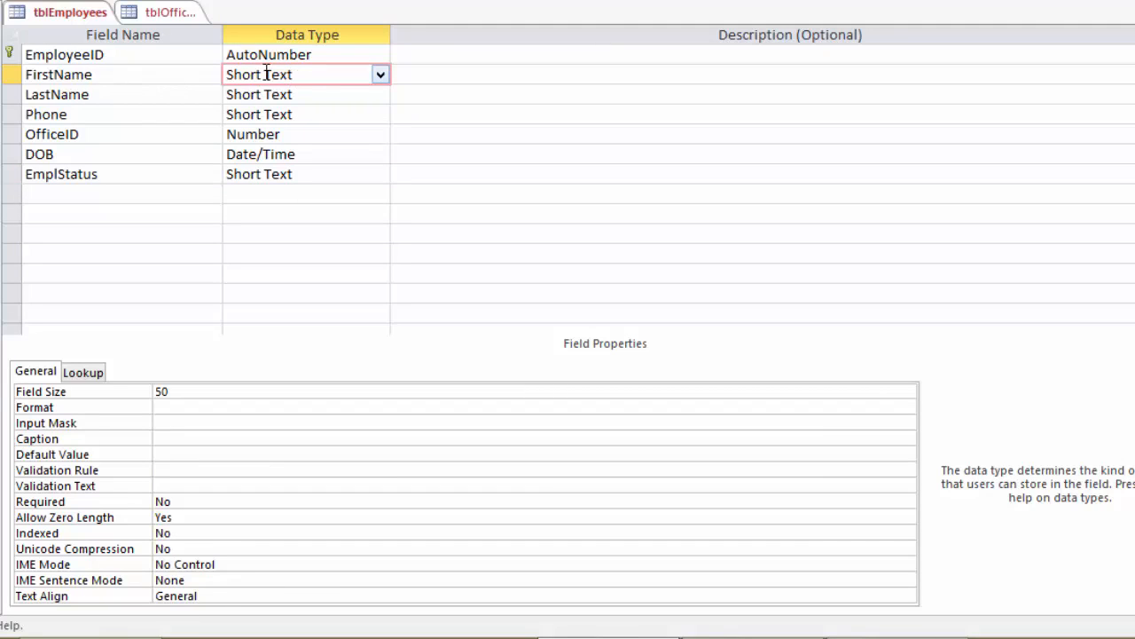
click(185, 501)
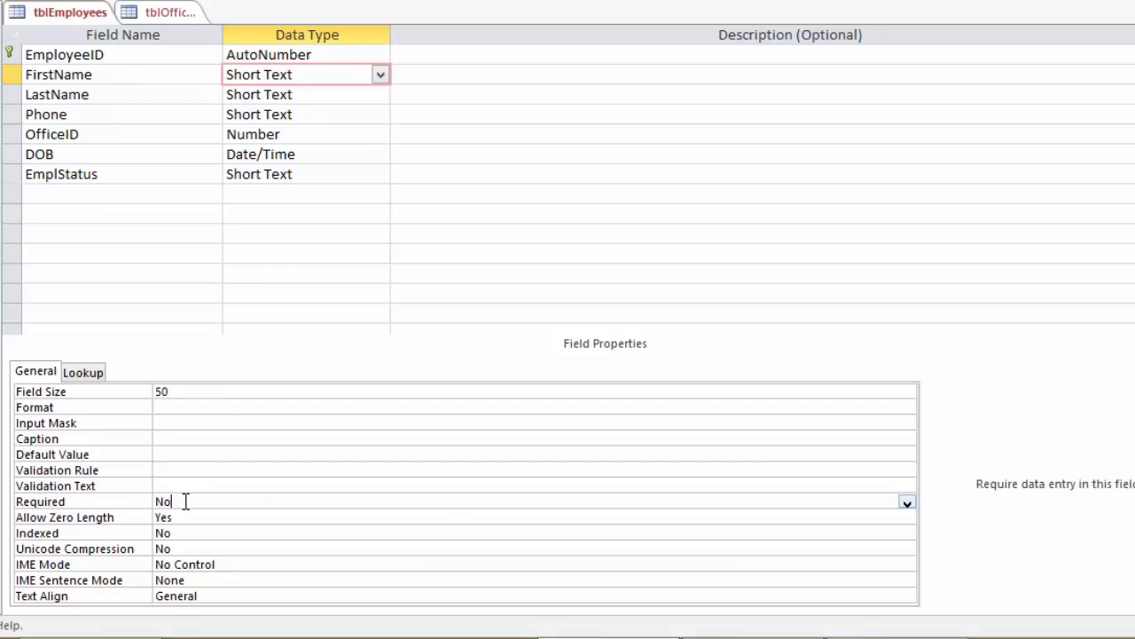
click(908, 503)
click(359, 518)
Show tblEmployees in Datasheet View, saving the table and accepting the check of existing data against the new rule
right_click(86, 21)
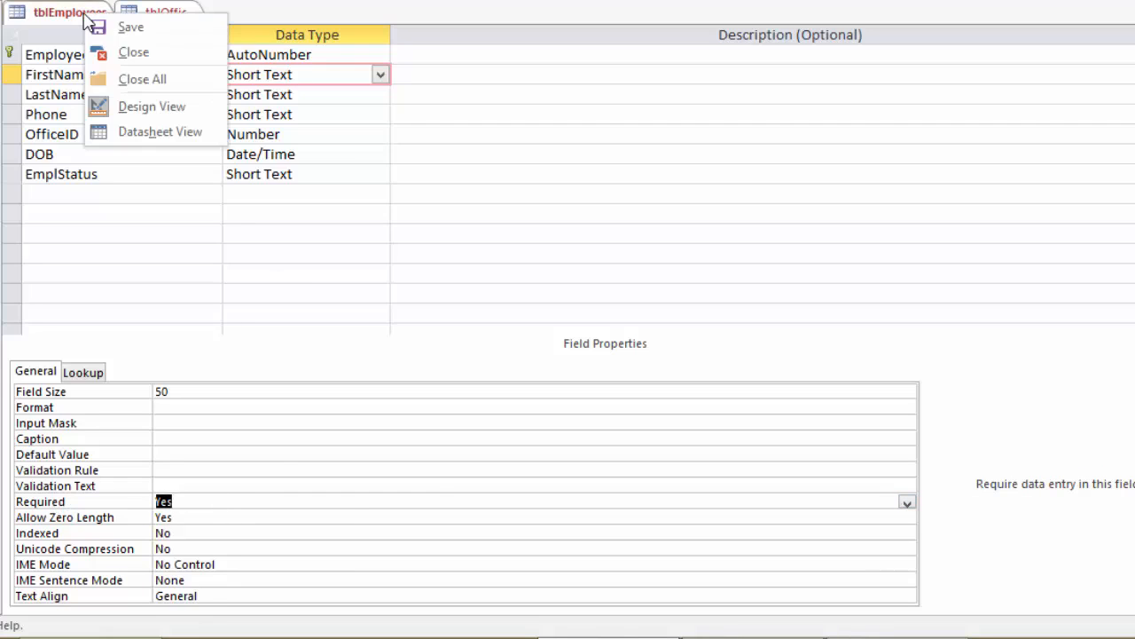
click(158, 133)
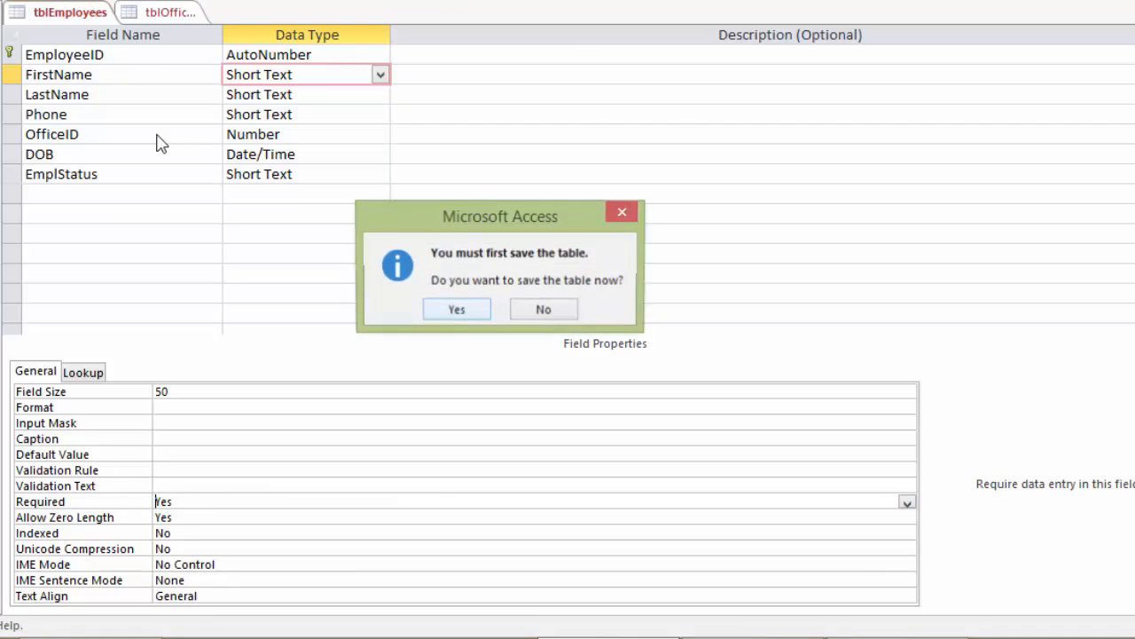
click(456, 309)
click(415, 310)
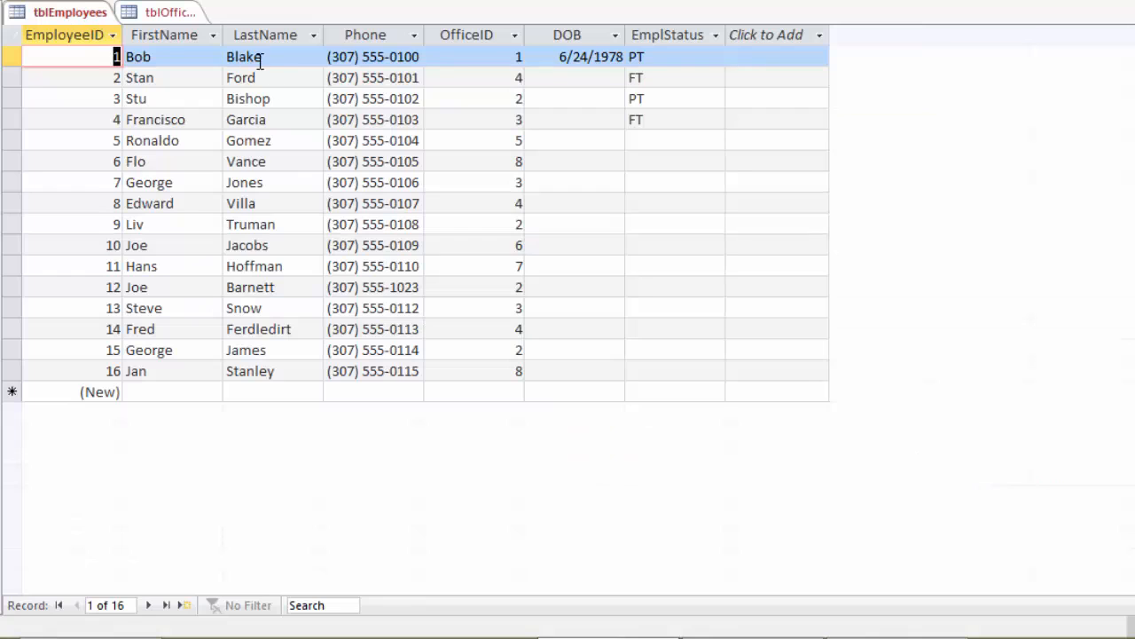
Start a new employee record with FirstName left blank, entering the last name, the phone number and OfficeID 7
click(161, 393)
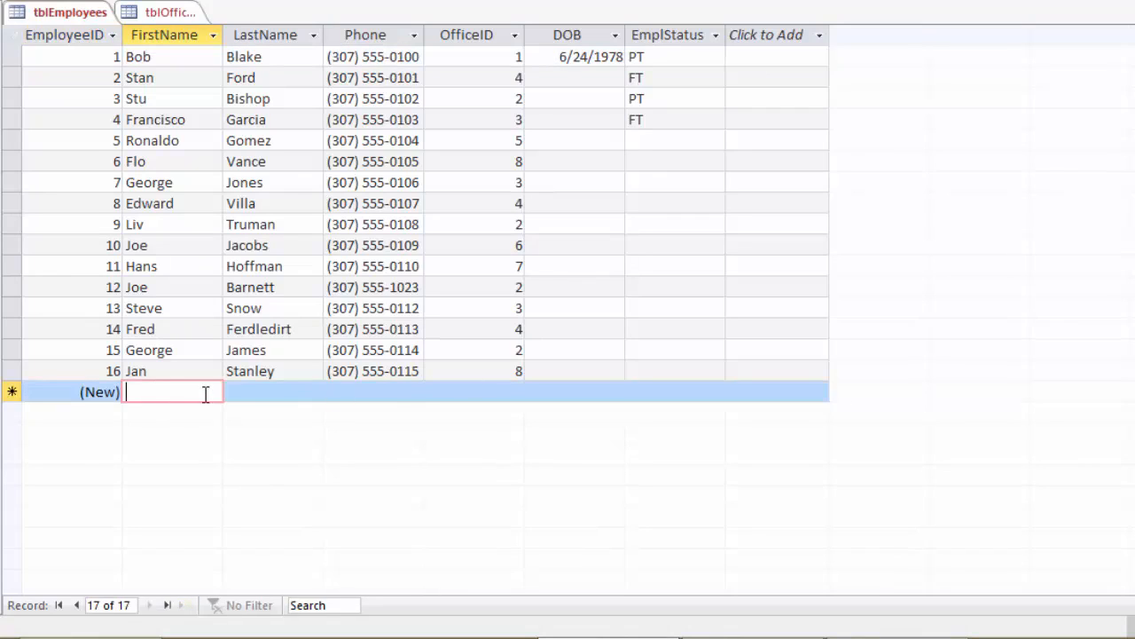
key(Tab)
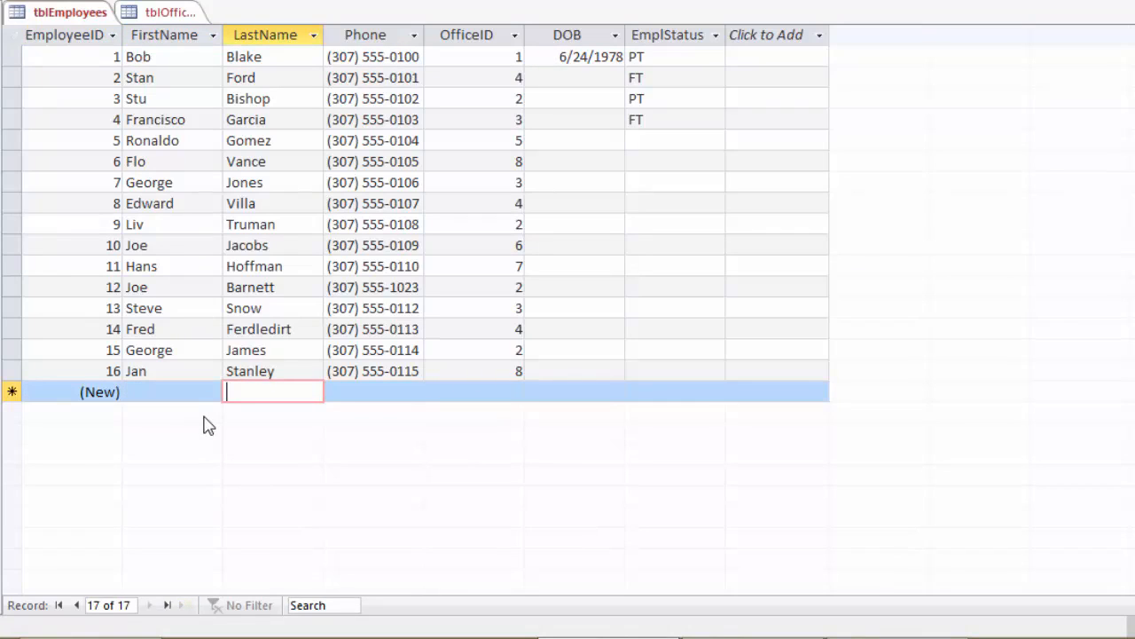
text(Swan)
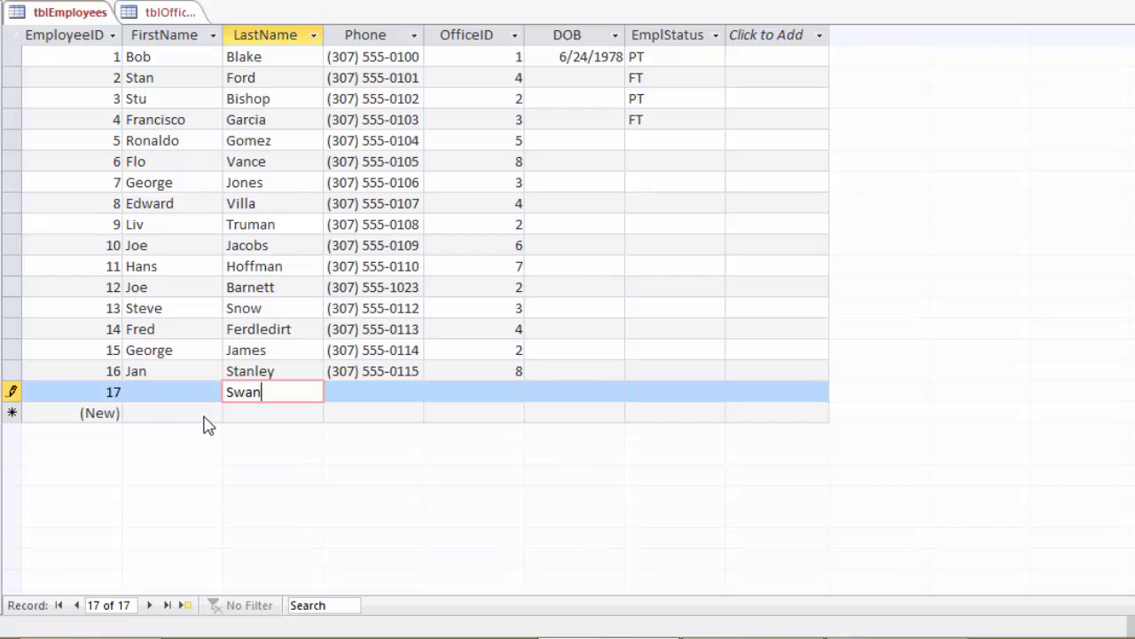
key(Tab)
text(307) )
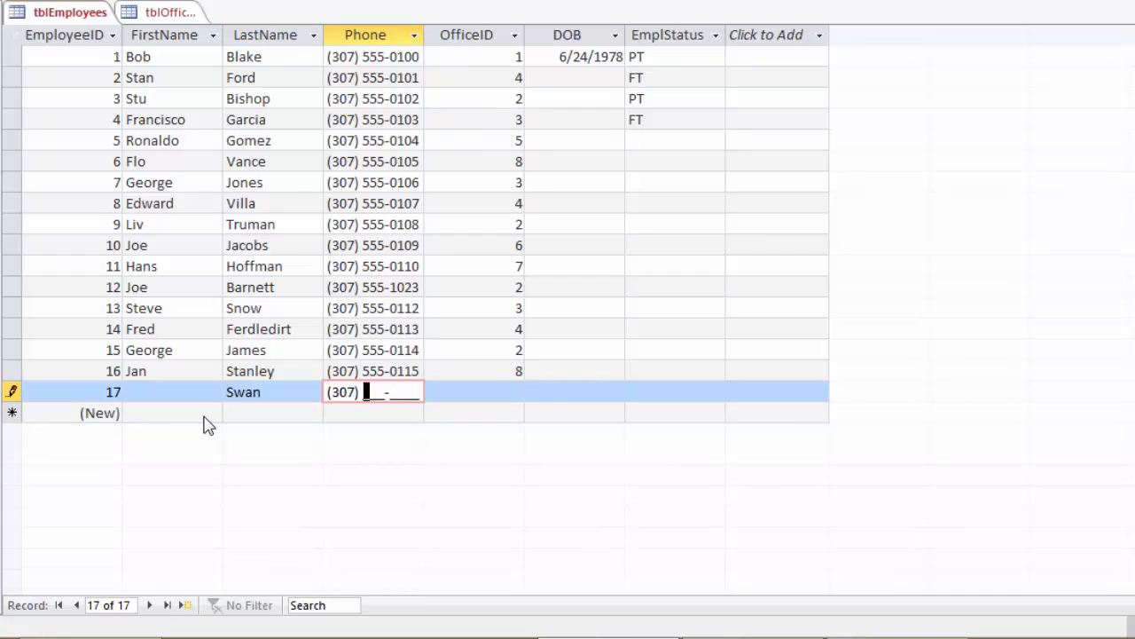
text(555-0116)
key(Tab)
text(7)
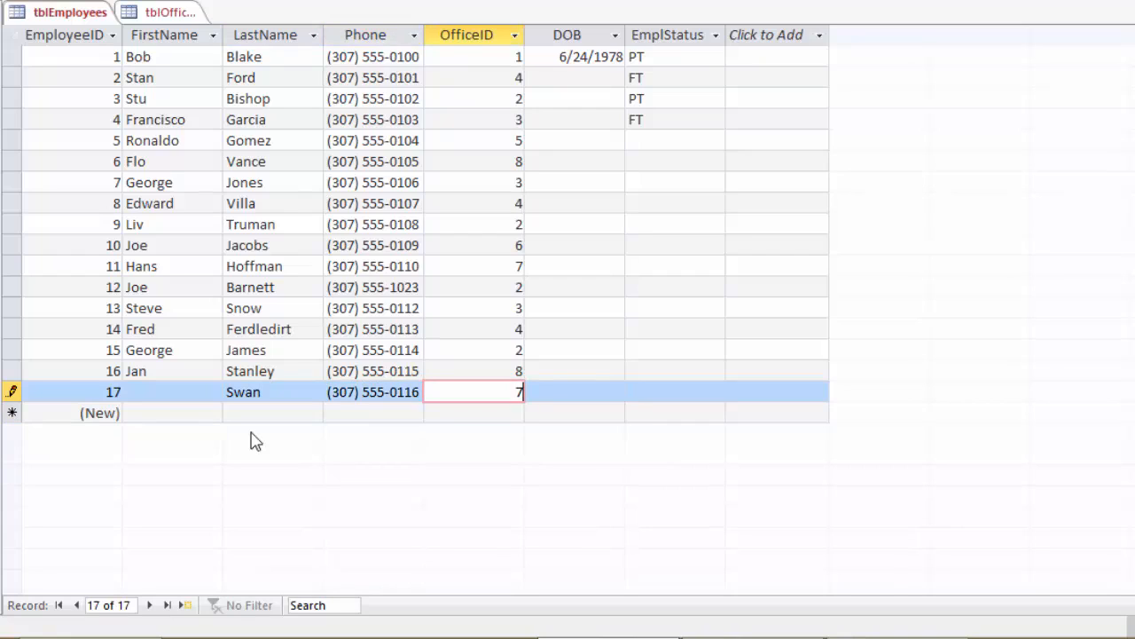
Enter the date of birth and EmplStatus pt for the new employee, try to commit the record and dismiss the message
key(Tab)
text(02/)
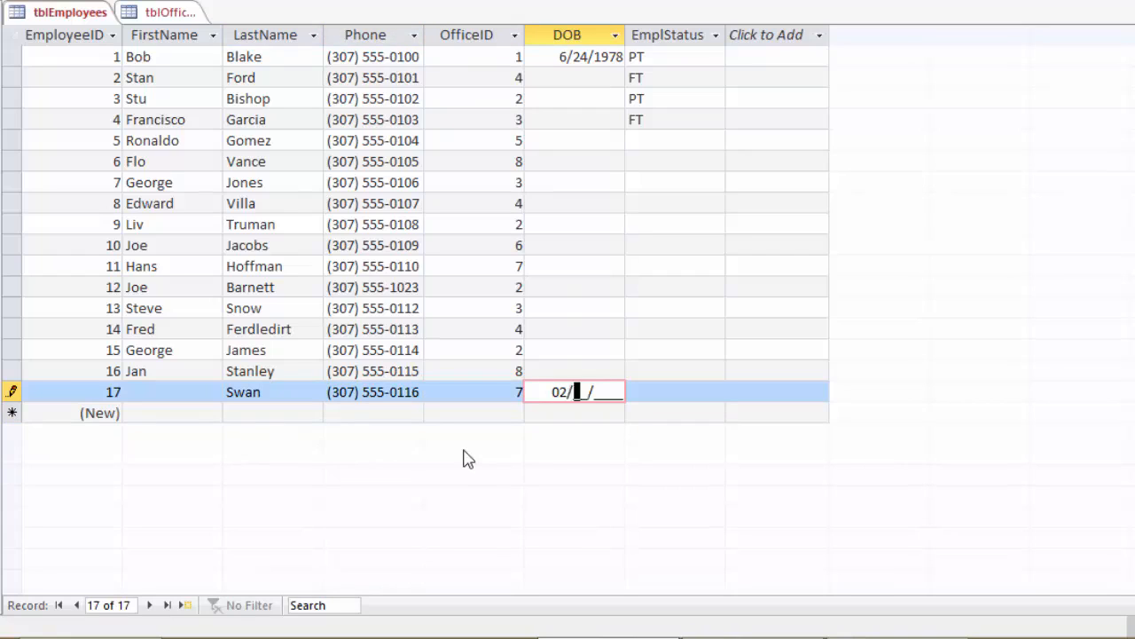
text(12/1986)
key(Tab)
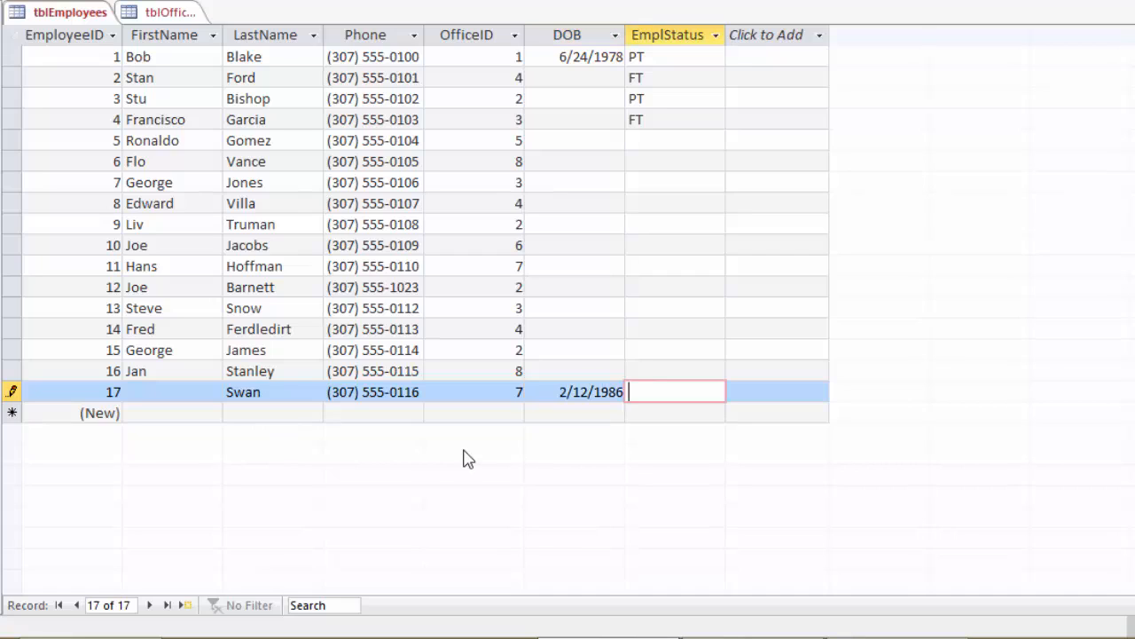
text(pt)
key(Tab)
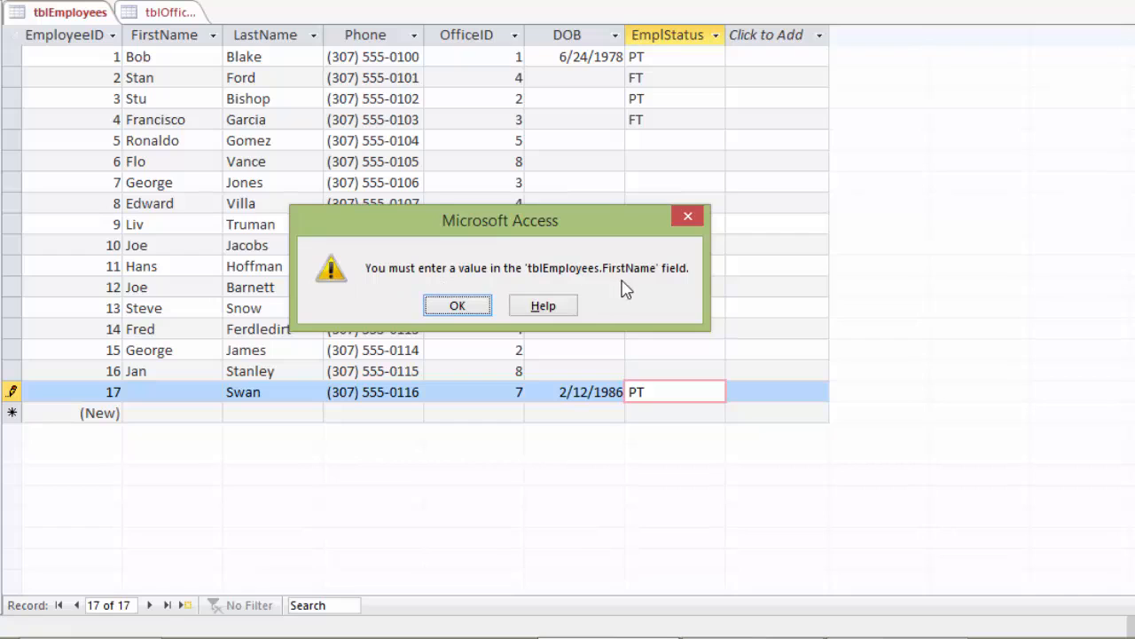
click(456, 306)
Fill in the new employee's first name, try to commit the record and dismiss the message about tblOffices
click(162, 393)
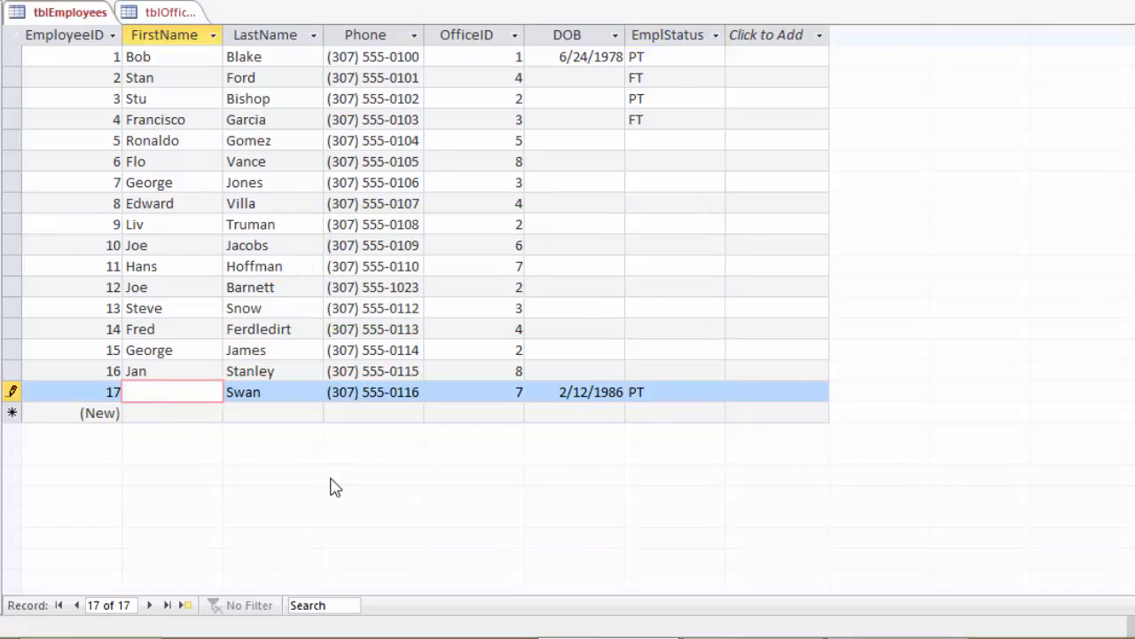
text(Jul)
key(Tab)
key(Tab)
key(Tab)
key(Tab)
key(Tab)
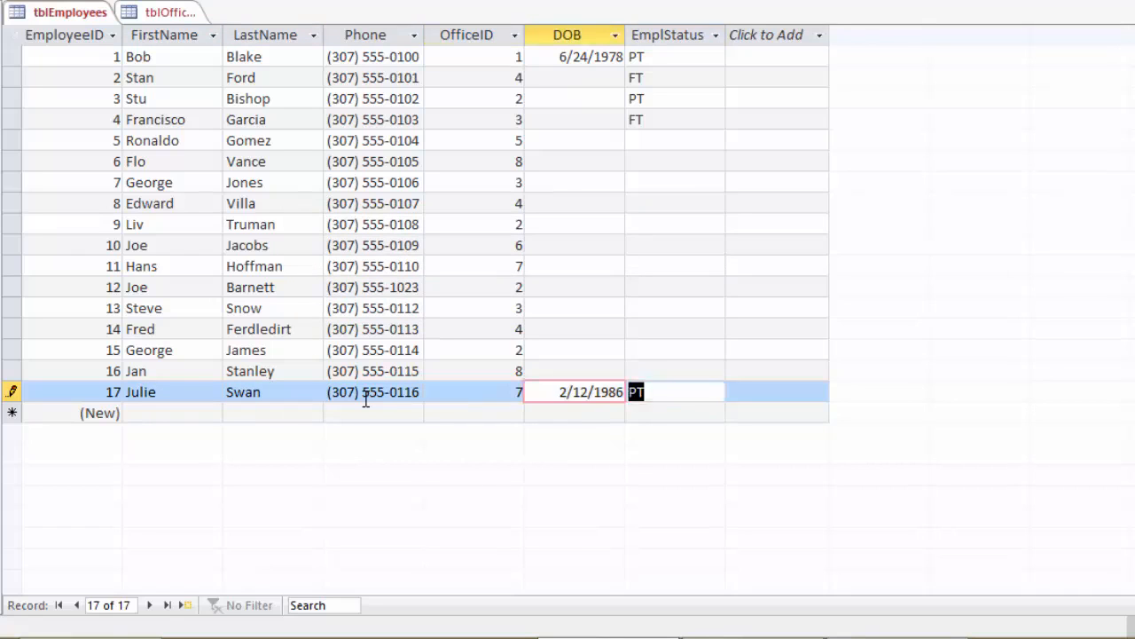
key(Tab)
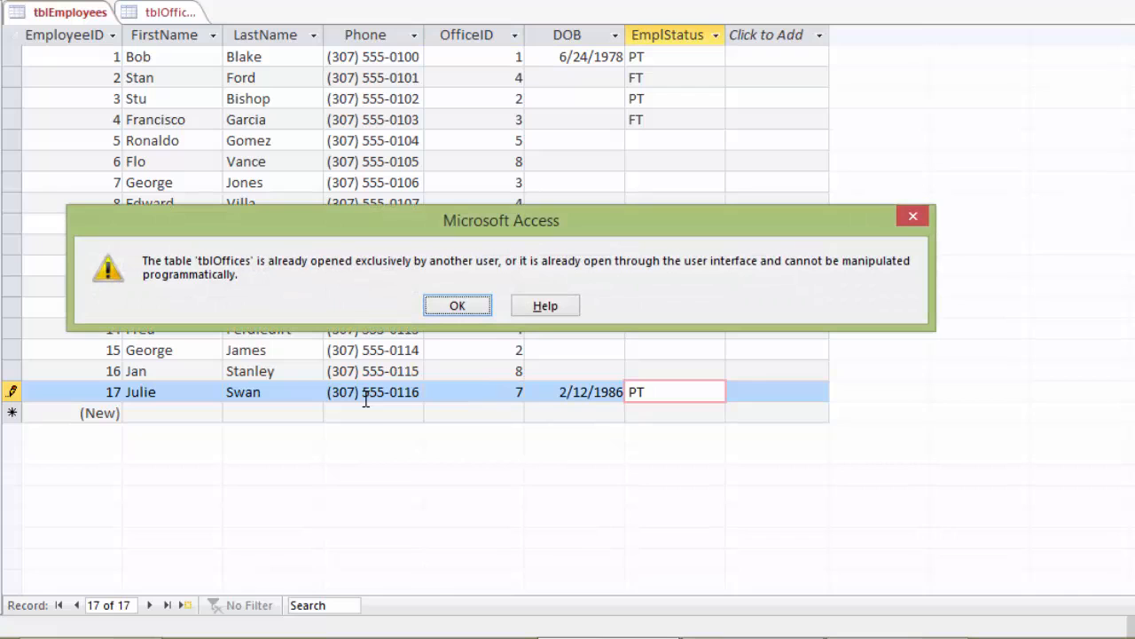
click(458, 306)
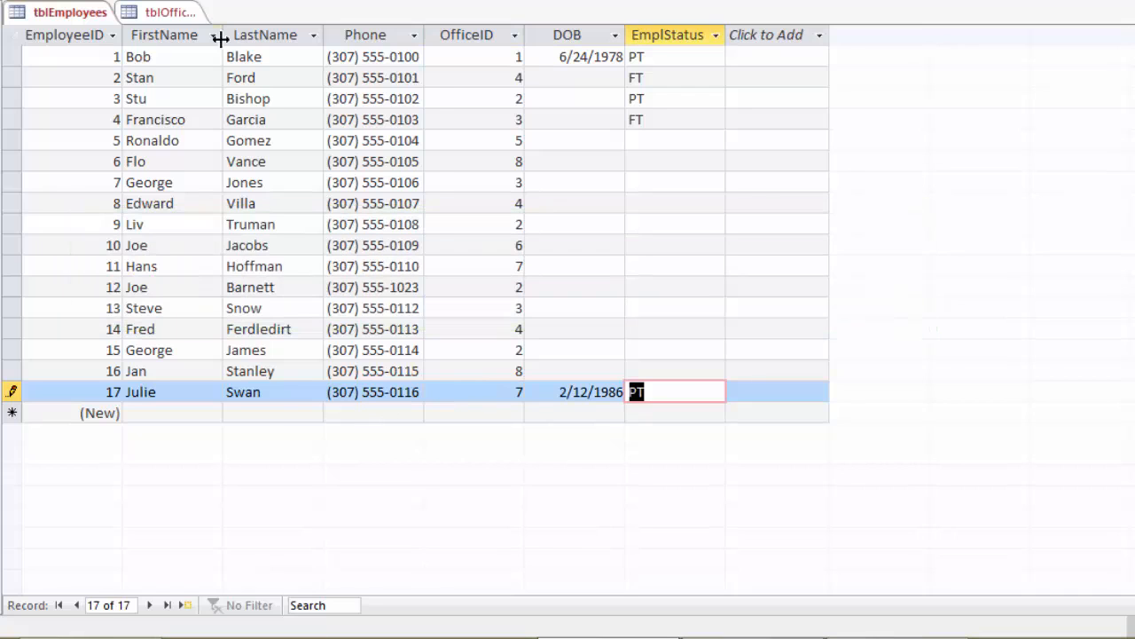
Close tblOffices, re-enter pt as the new employee's EmplStatus and commit the record in tblEmployees
click(169, 13)
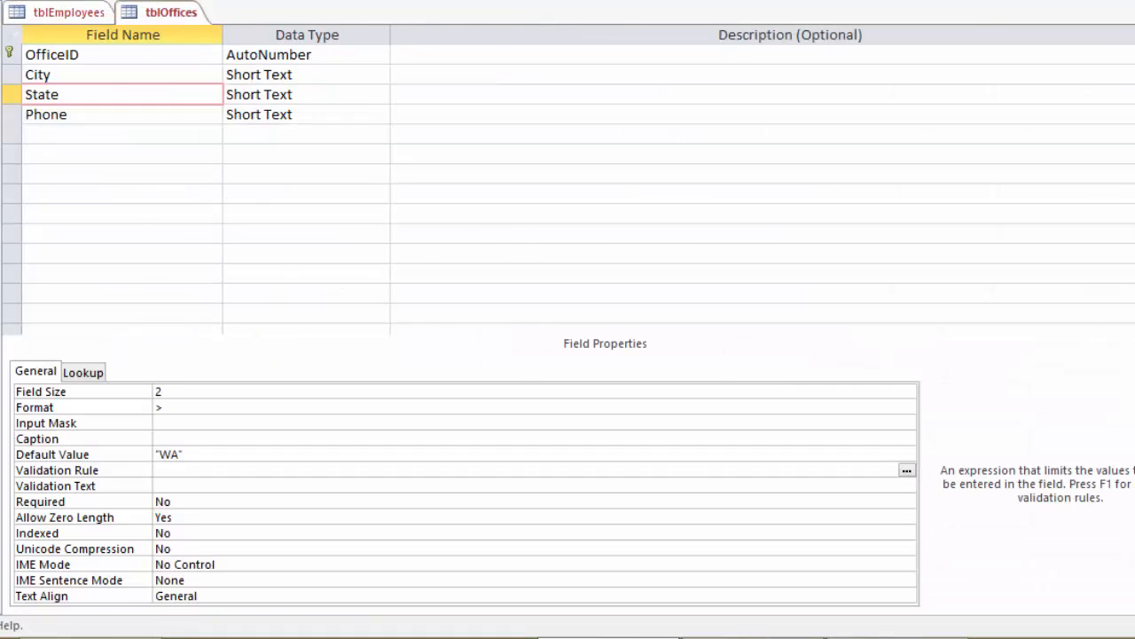
key(ctrl+w)
text(pt)
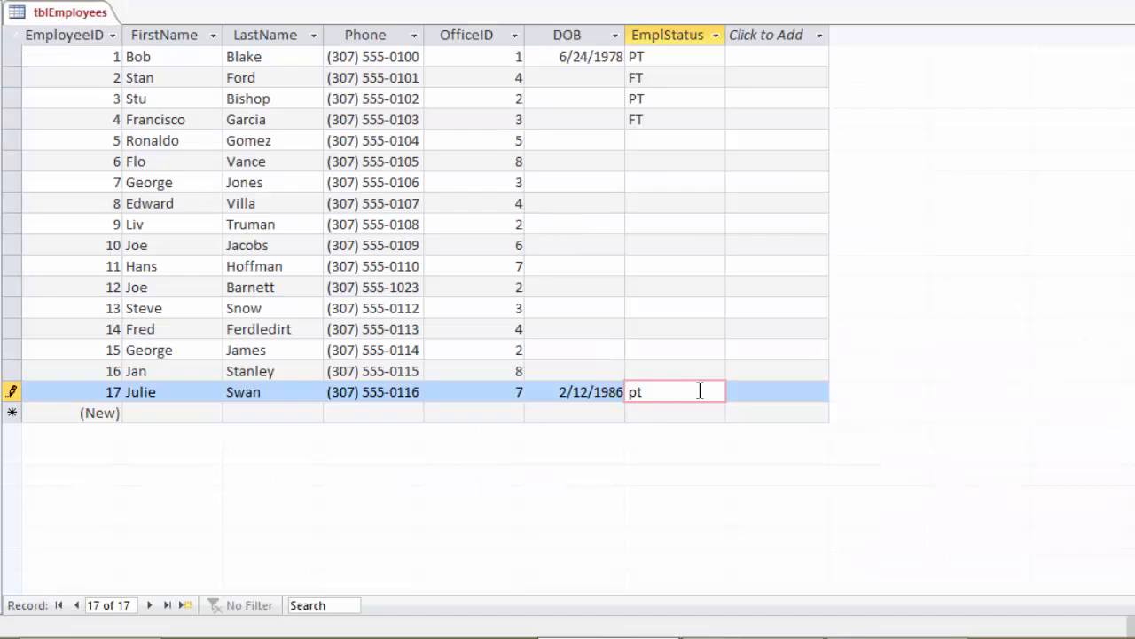
key(Tab)
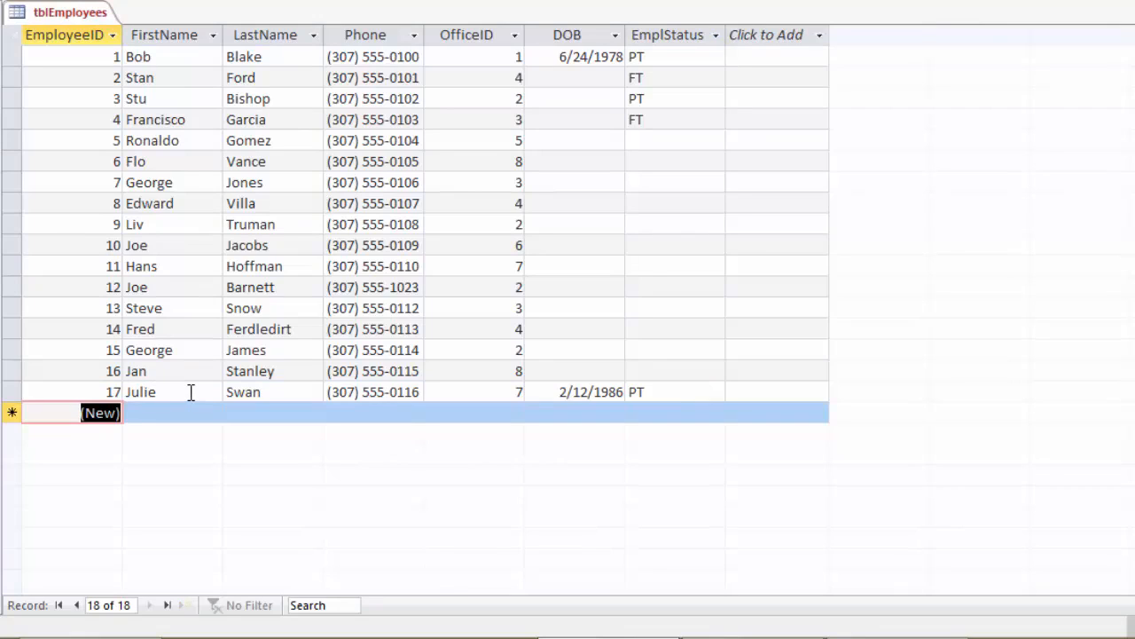
Show tblEmployees in Design View and set the FirstName field's Required property to No
right_click(63, 18)
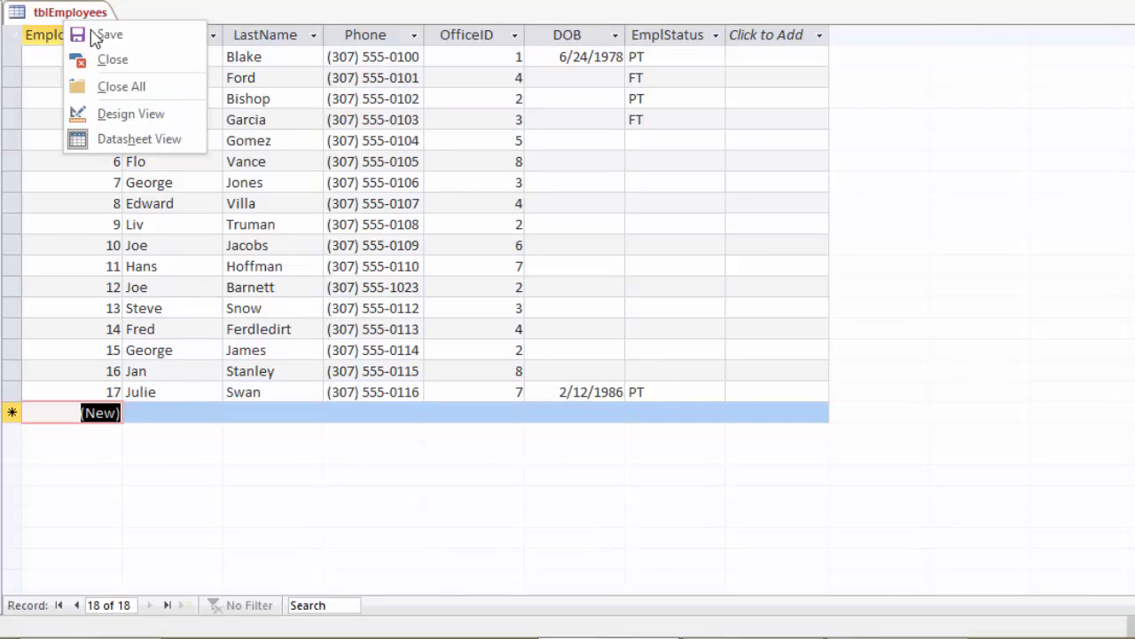
click(141, 115)
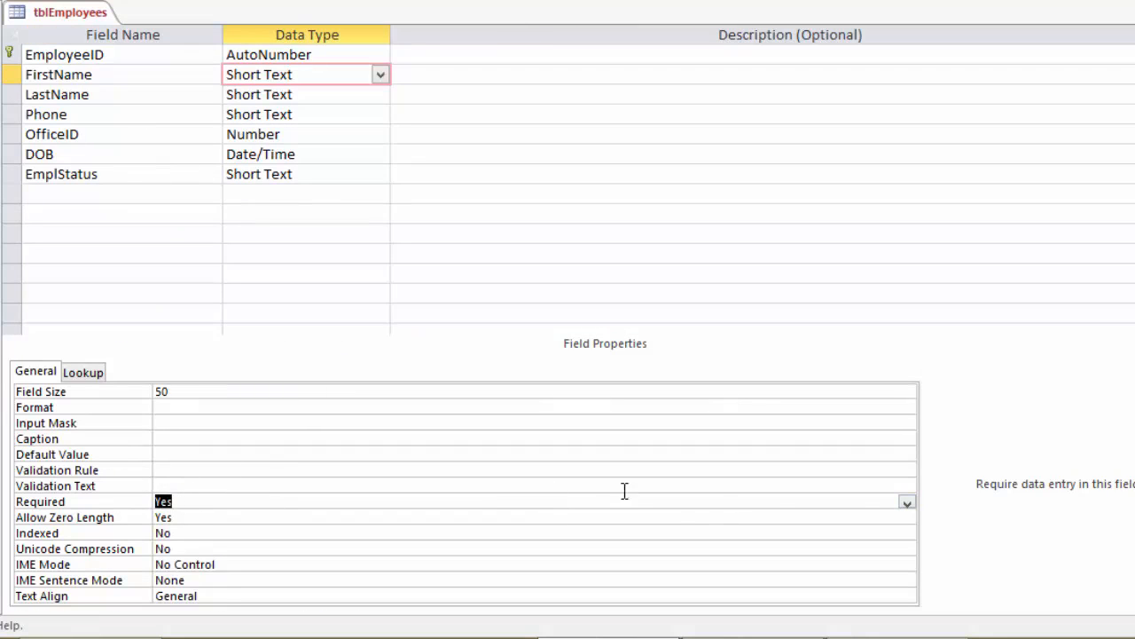
click(909, 504)
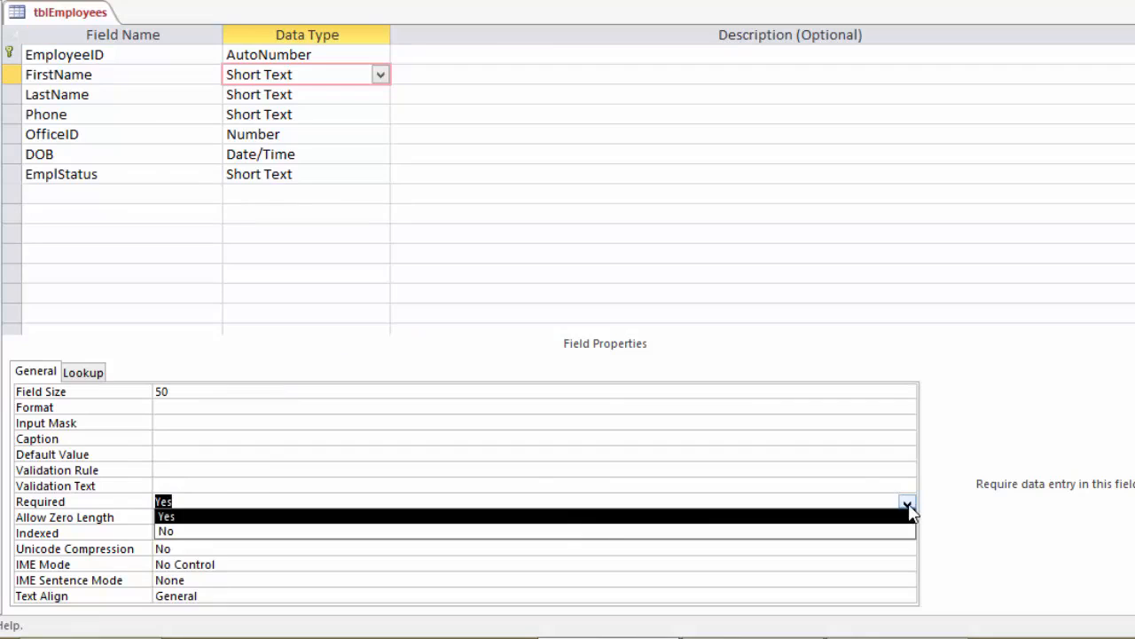
click(575, 534)
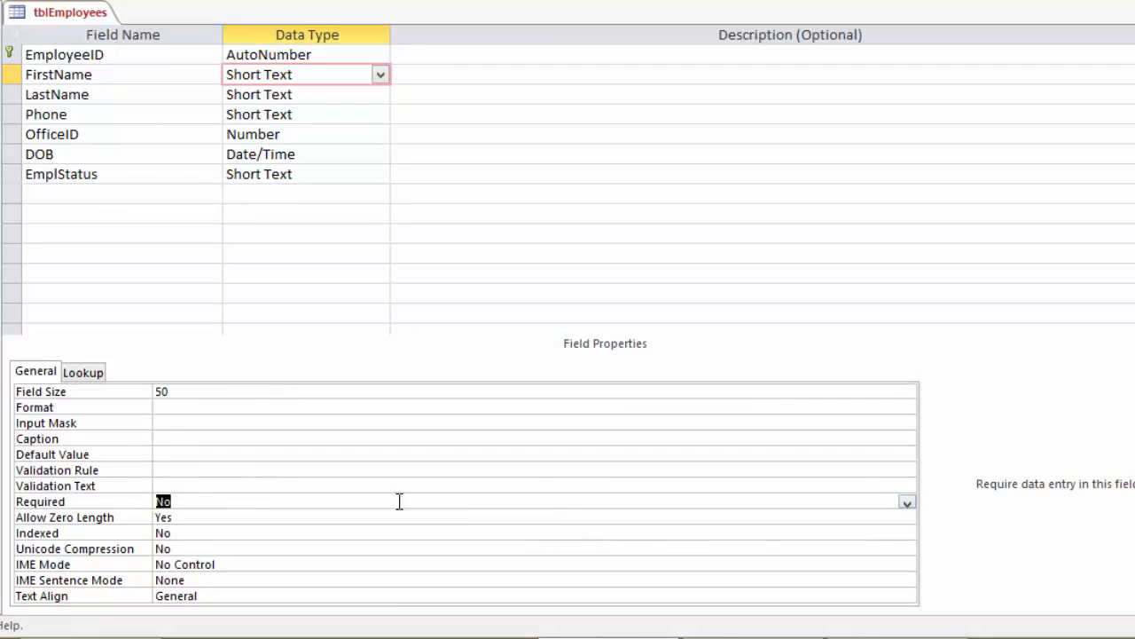
Give FirstName the validation rule Is Not Null and the validation text "Please enter a first name."
click(180, 469)
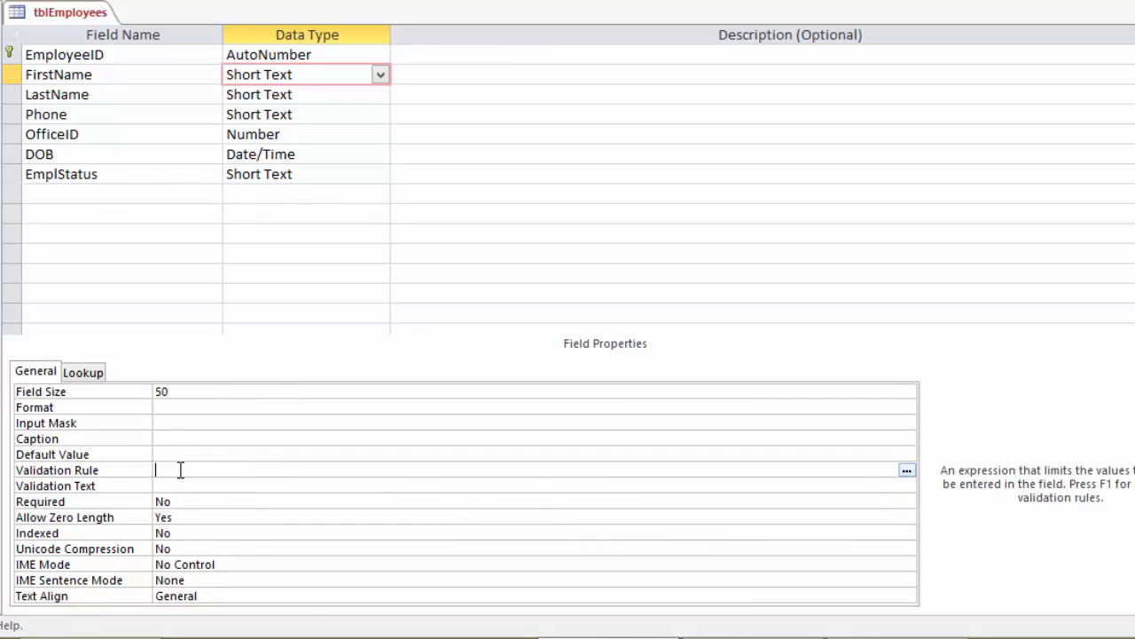
text(IS NOT NULL)
click(297, 485)
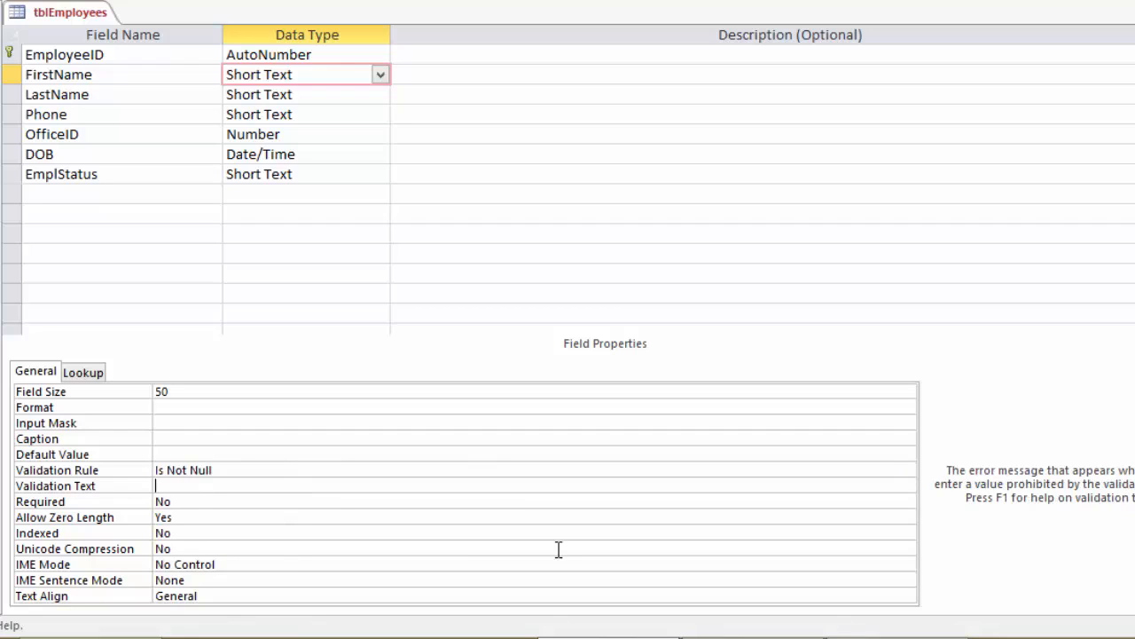
text(Please enter a N)
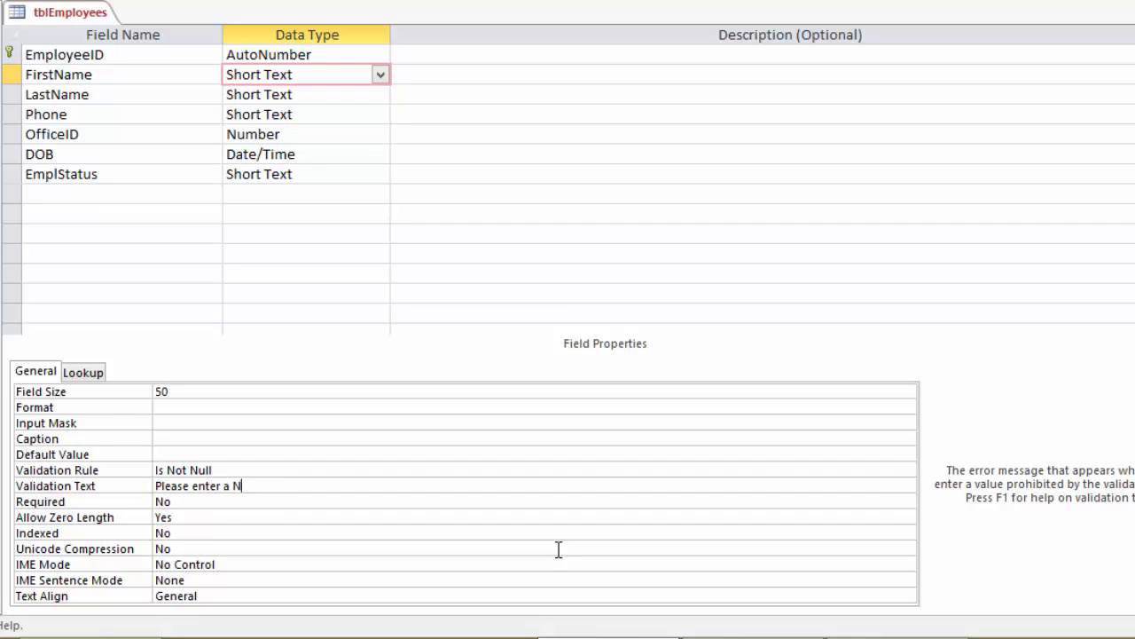
text(afirst name.)
Show tblEmployees in Datasheet View, saving the table and accepting the test of existing data against the FirstName rule
right_click(51, 15)
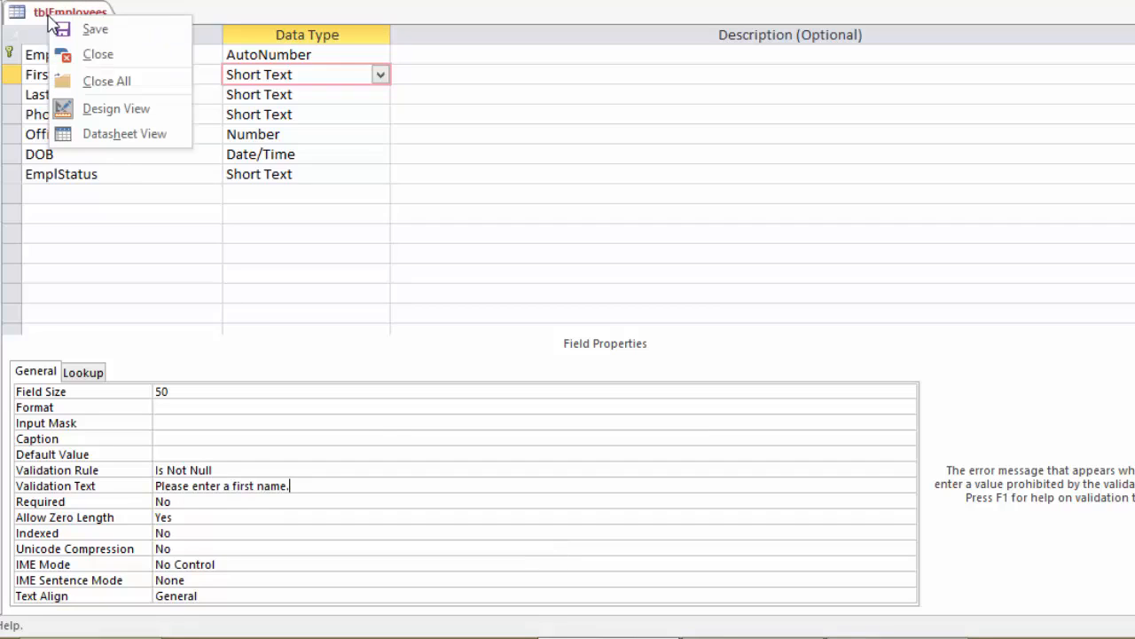
click(111, 135)
click(458, 309)
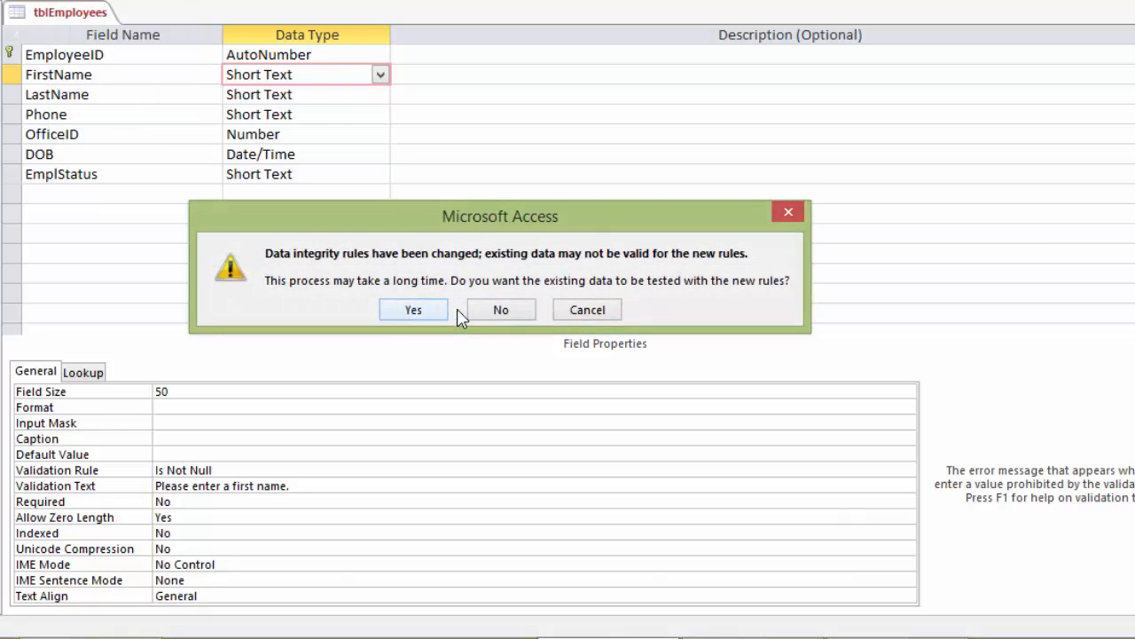
click(416, 311)
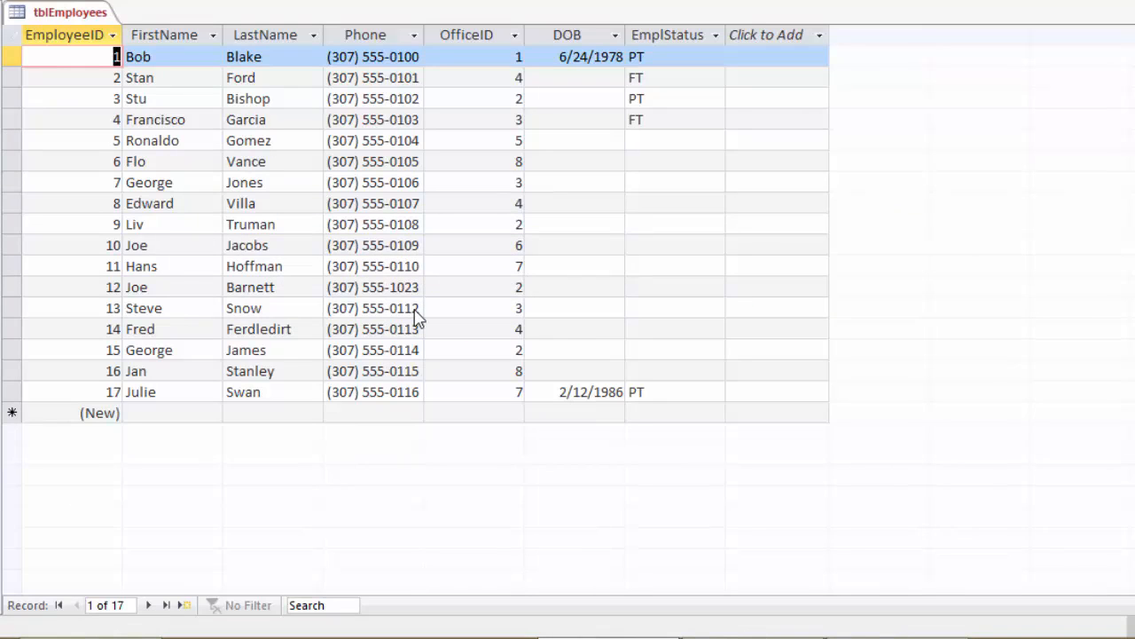
Try to commit a new employee record with FirstName blank, entering the last name, phone number and OfficeID 4, and dismiss the message
click(158, 411)
key(Tab)
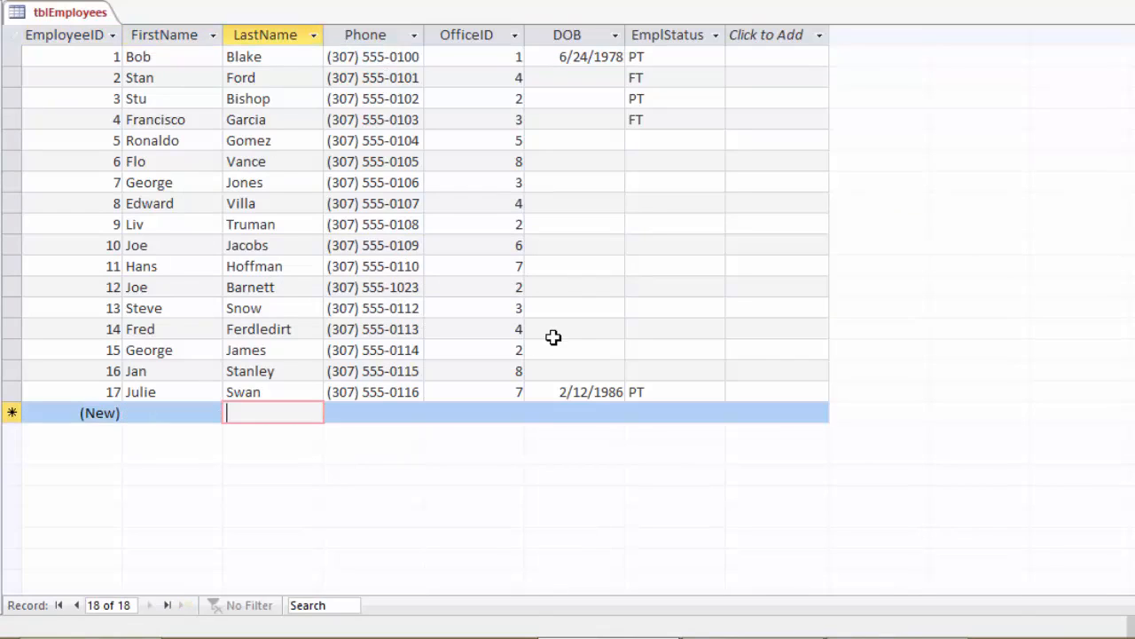
text(swan)
key(Tab)
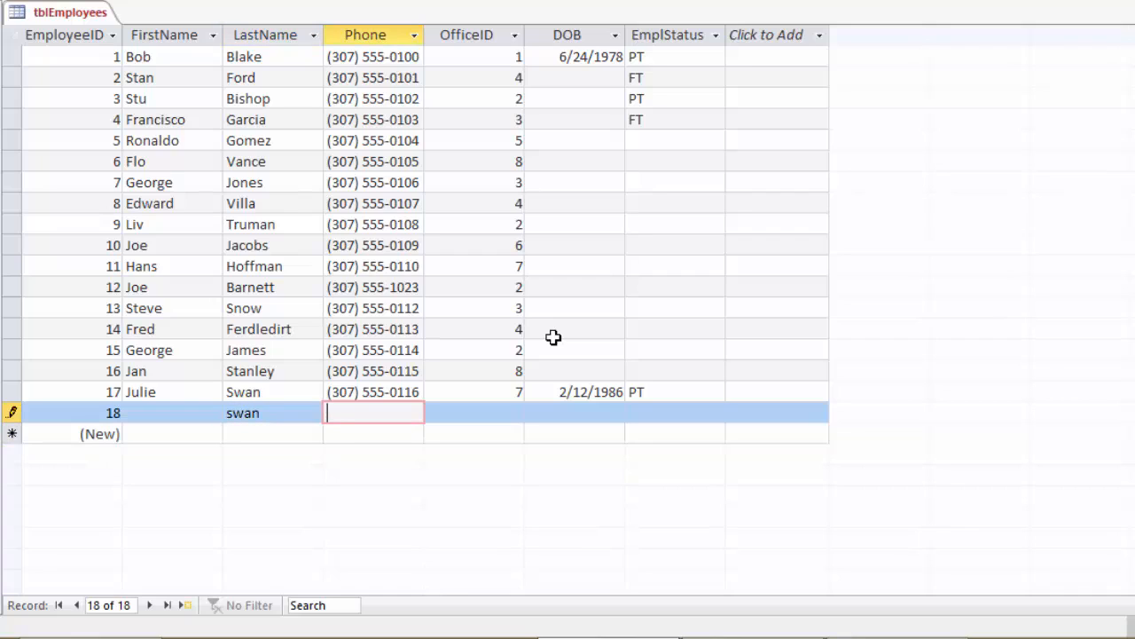
text(307) 555-0117)
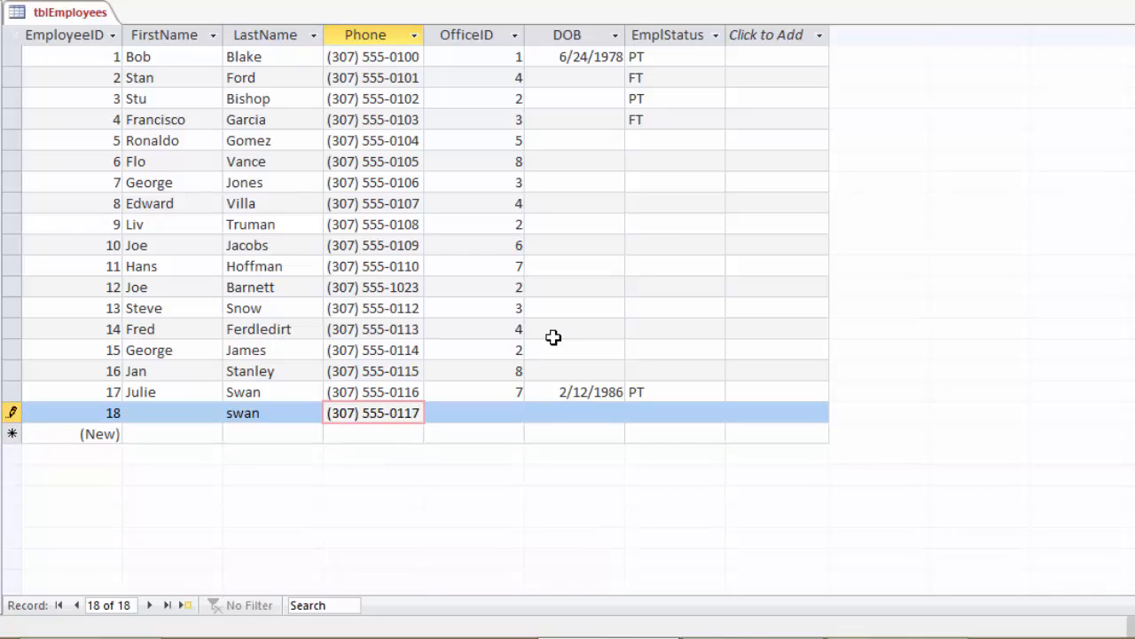
key(Tab)
key(Tab)
key(Tab)
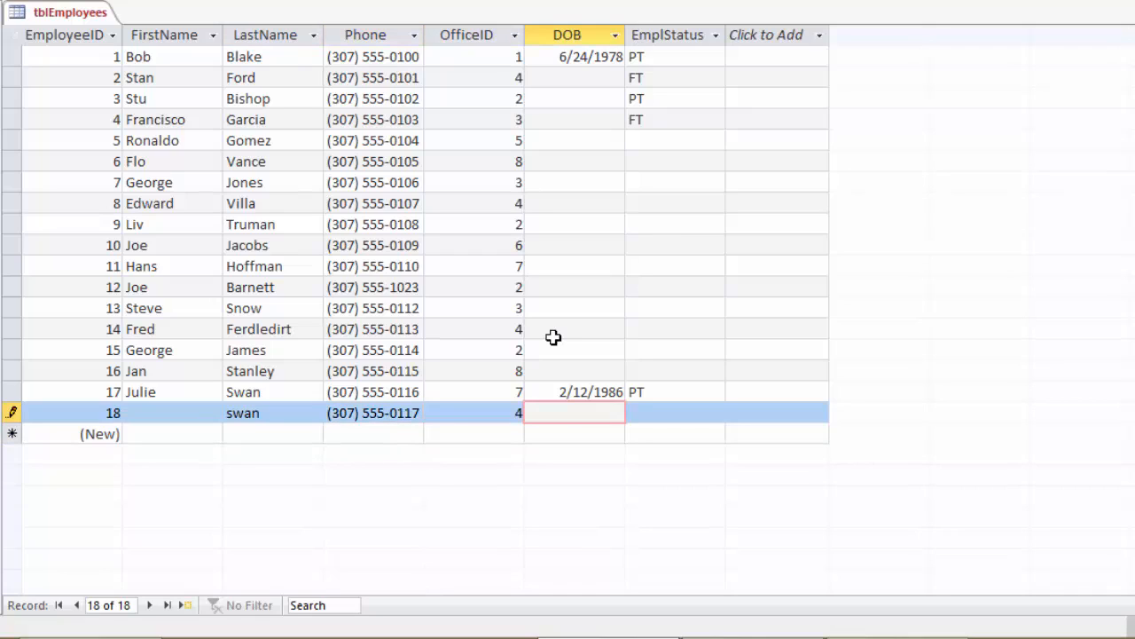
key(Tab)
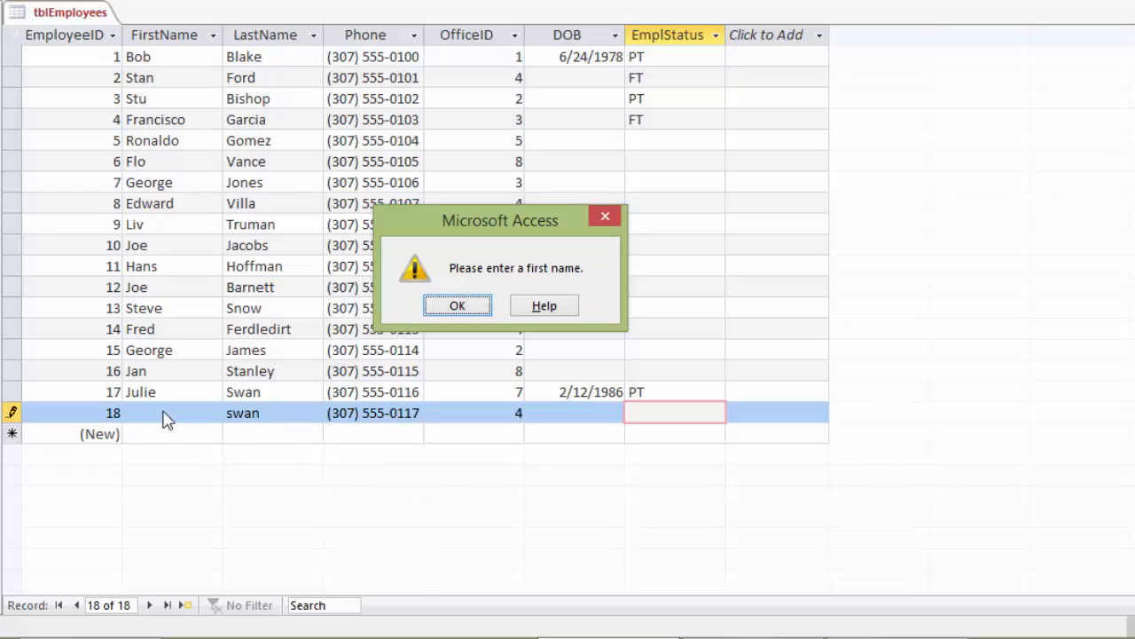
click(446, 305)
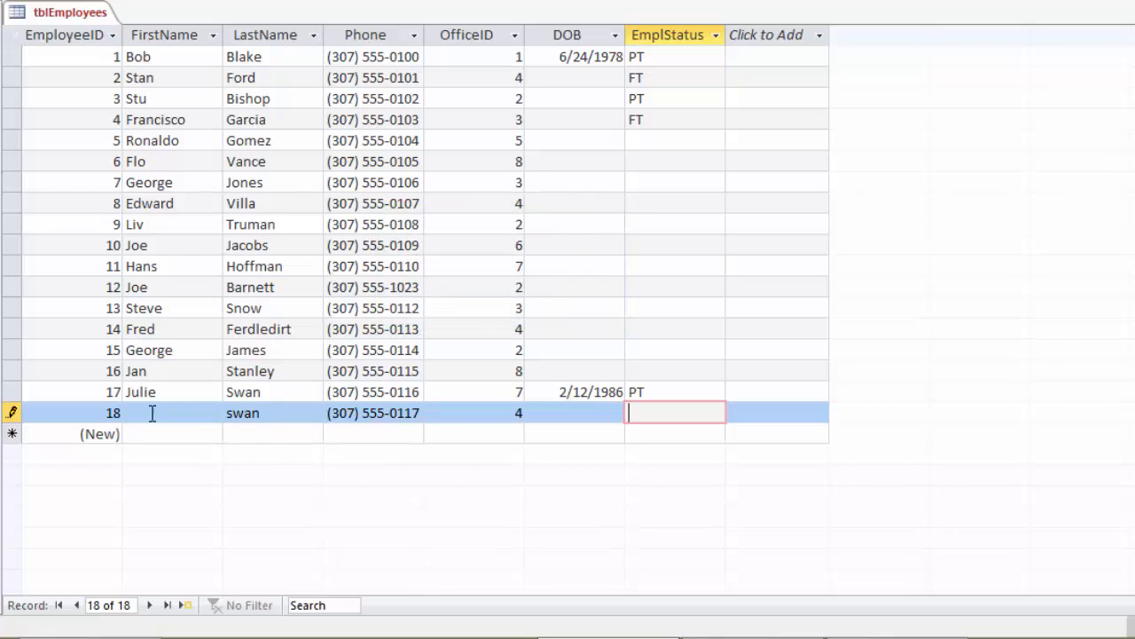
Fill in the first name of the new employee with OfficeID 4 and commit the record
click(153, 411)
text(Julei)
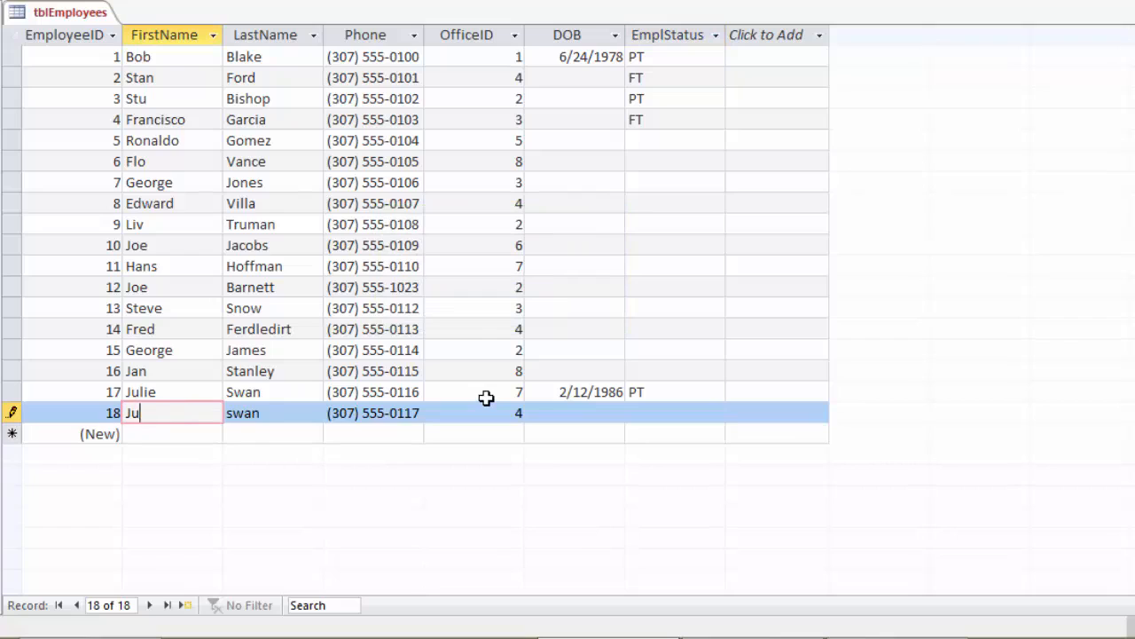
key(BackSpace)
key(BackSpace)
key(Down)
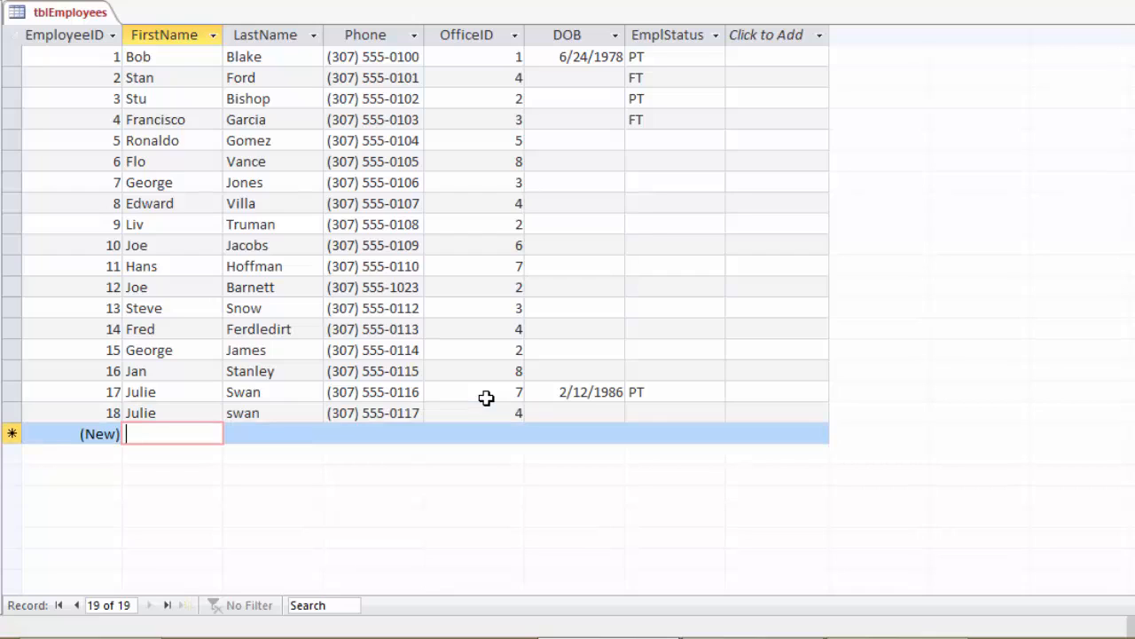
Return tblEmployees to Design View and open the Expression Builder for the DOB field's validation rule
right_click(70, 16)
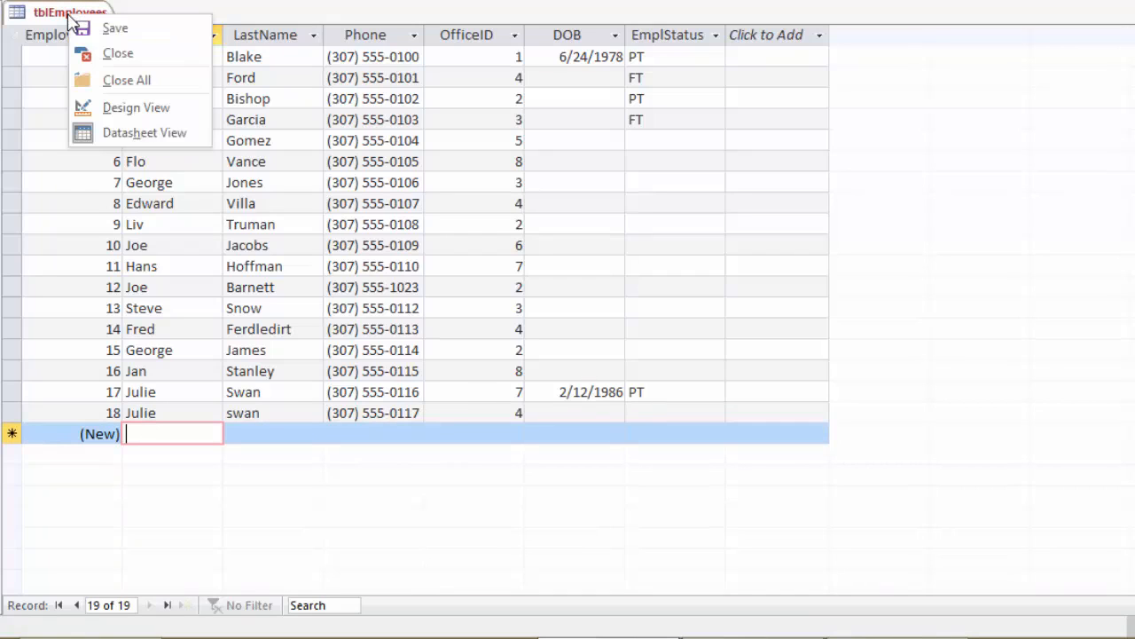
click(132, 110)
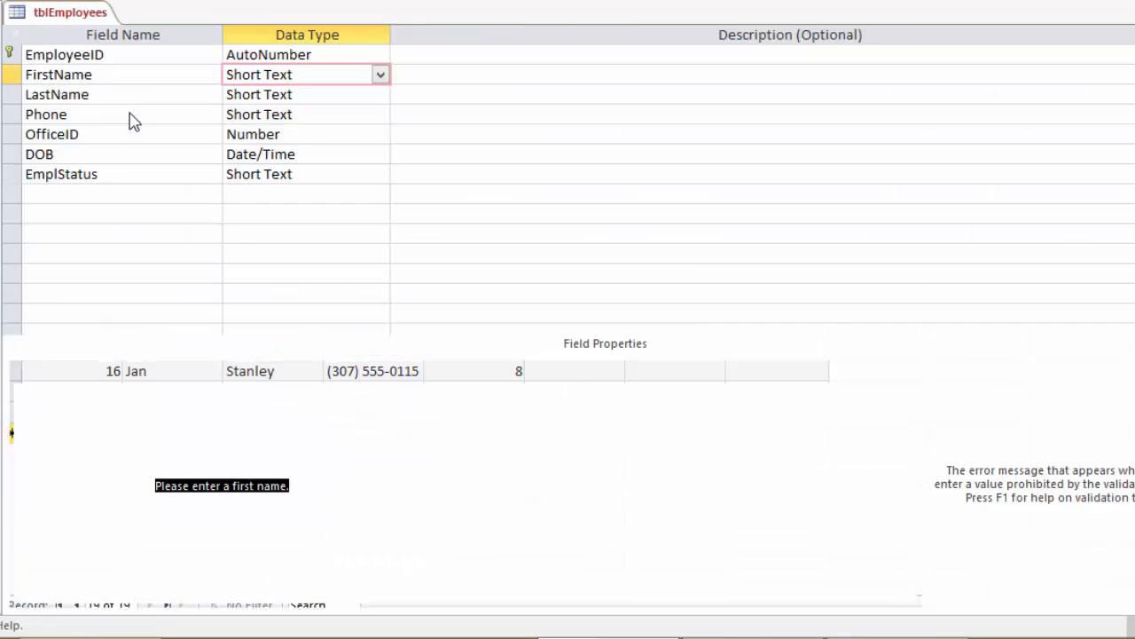
click(325, 155)
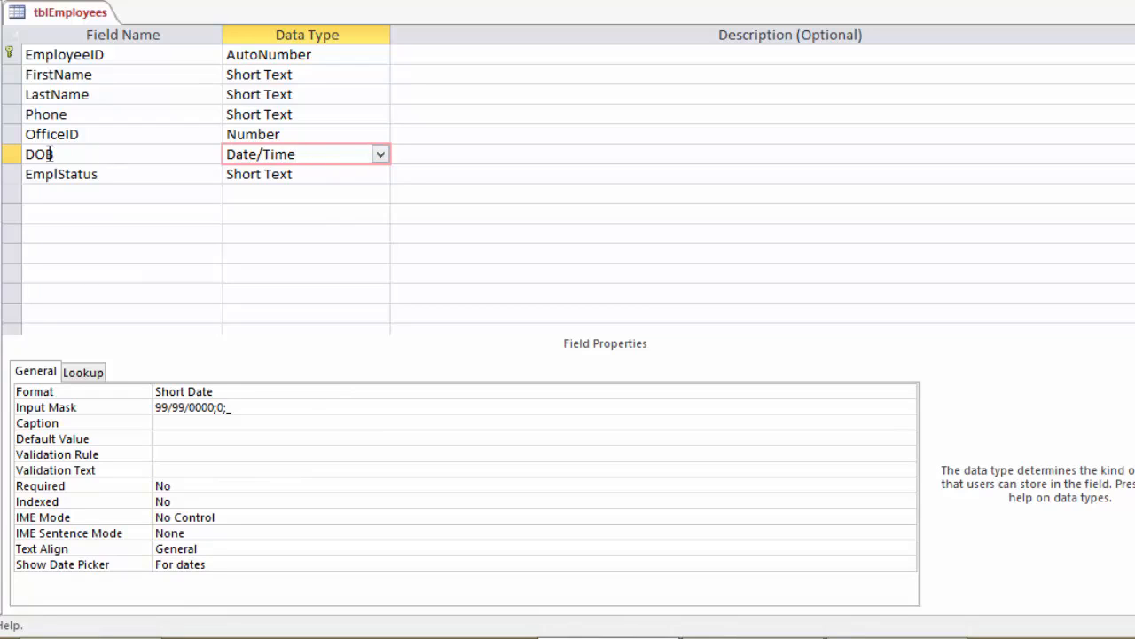
click(186, 455)
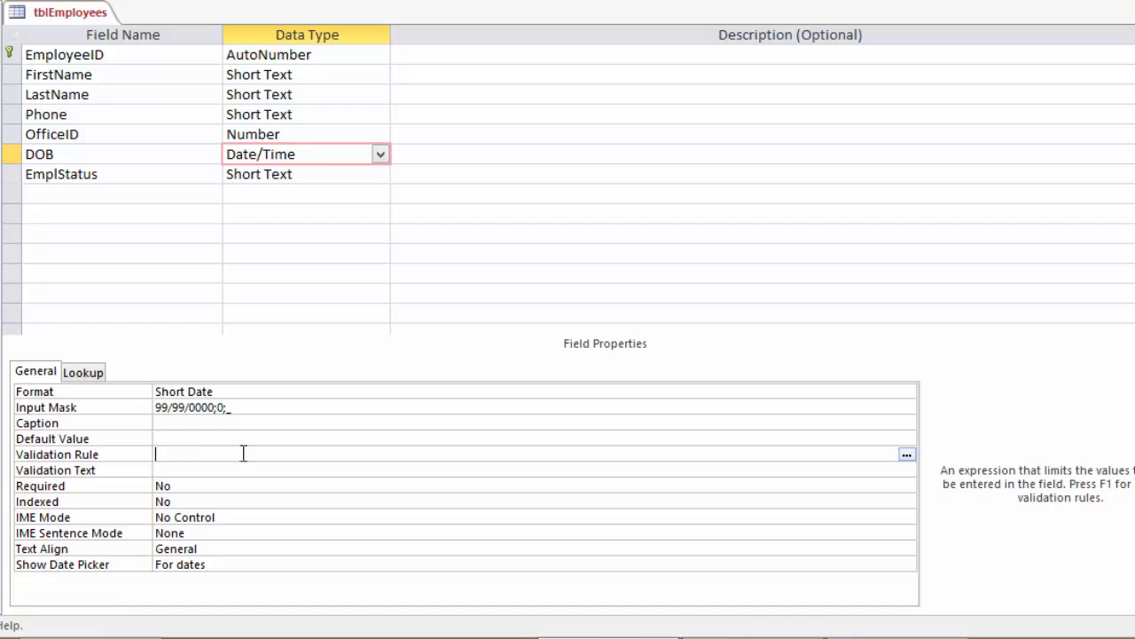
click(907, 456)
drag(555, 2, 502, 58)
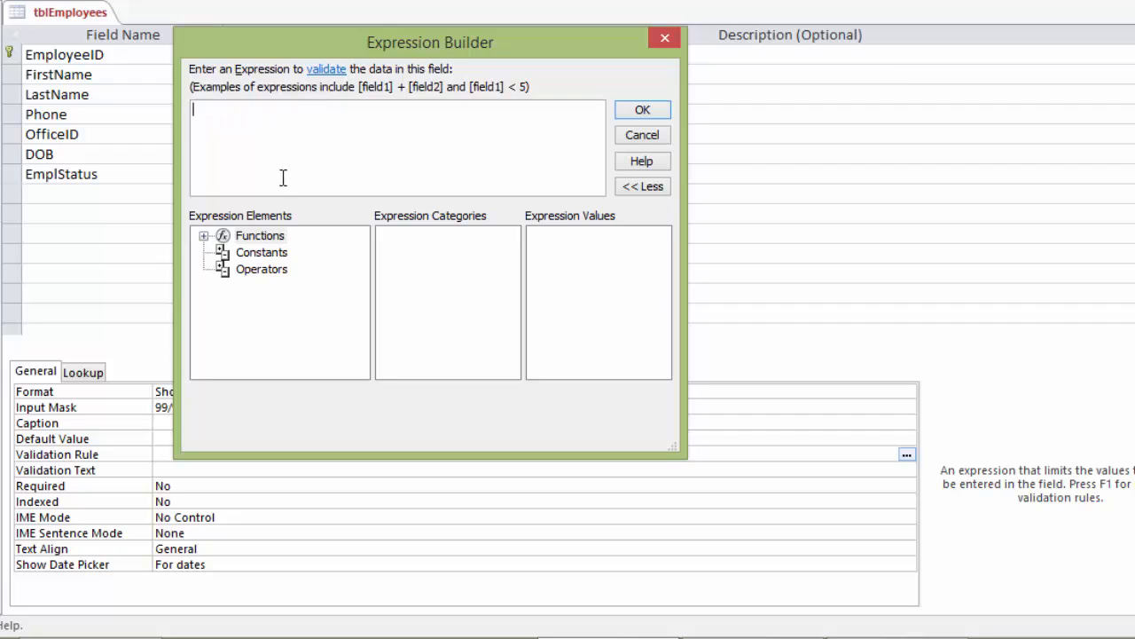
Try inserting the built-in Date function from the Date/Time category into the DOB expression, and clear the expression
click(204, 236)
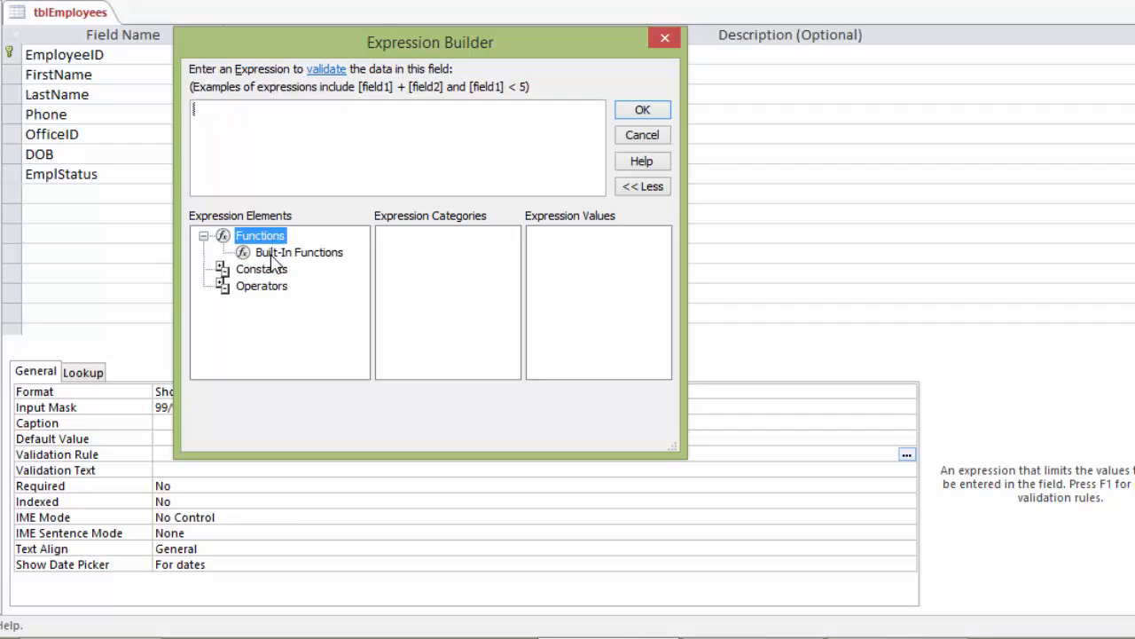
click(273, 255)
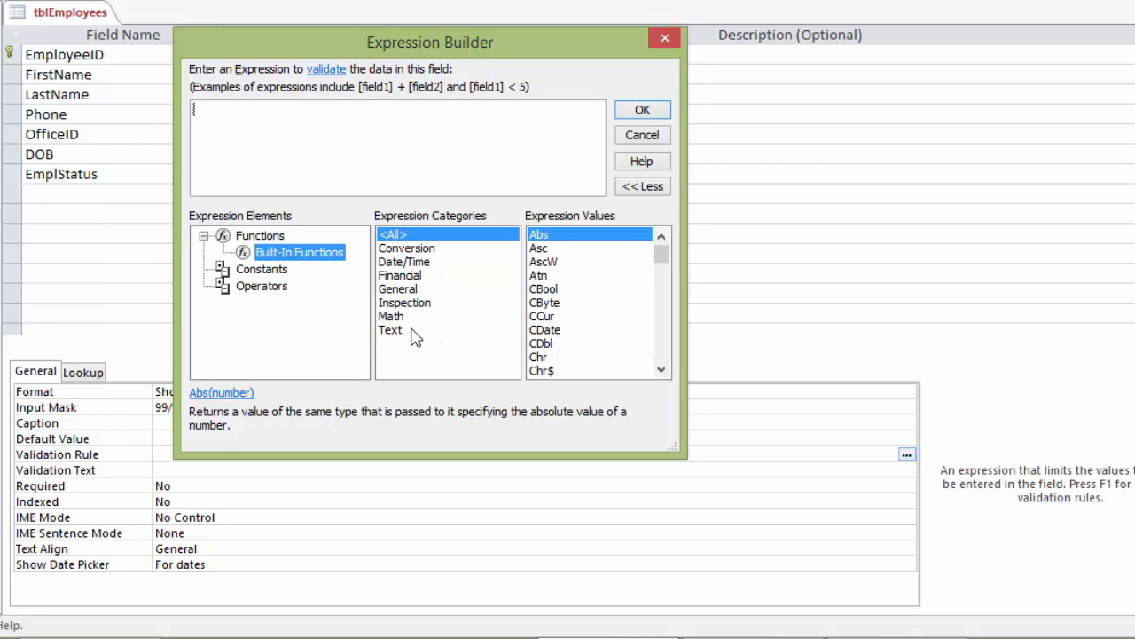
click(400, 262)
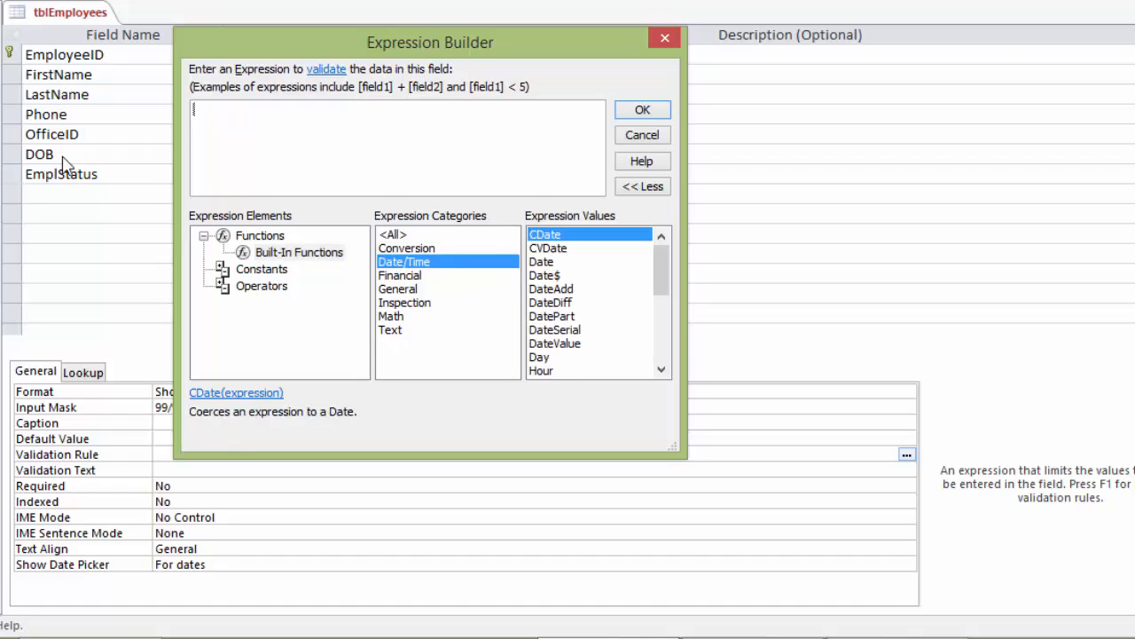
click(545, 263)
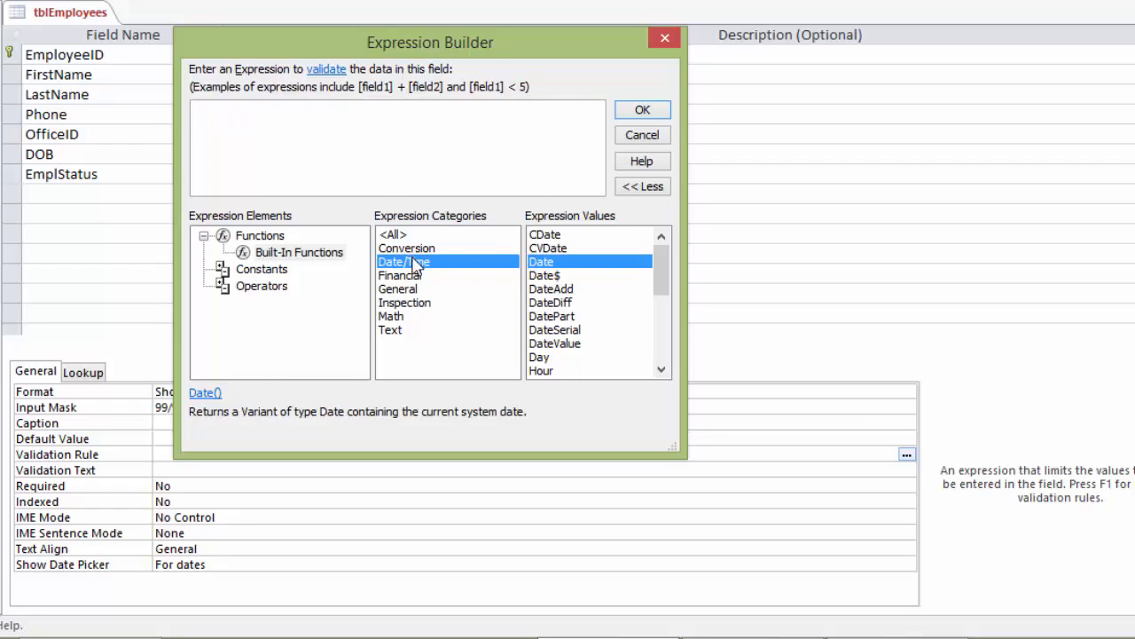
double_click(560, 265)
drag(238, 111, 196, 111)
text(D)
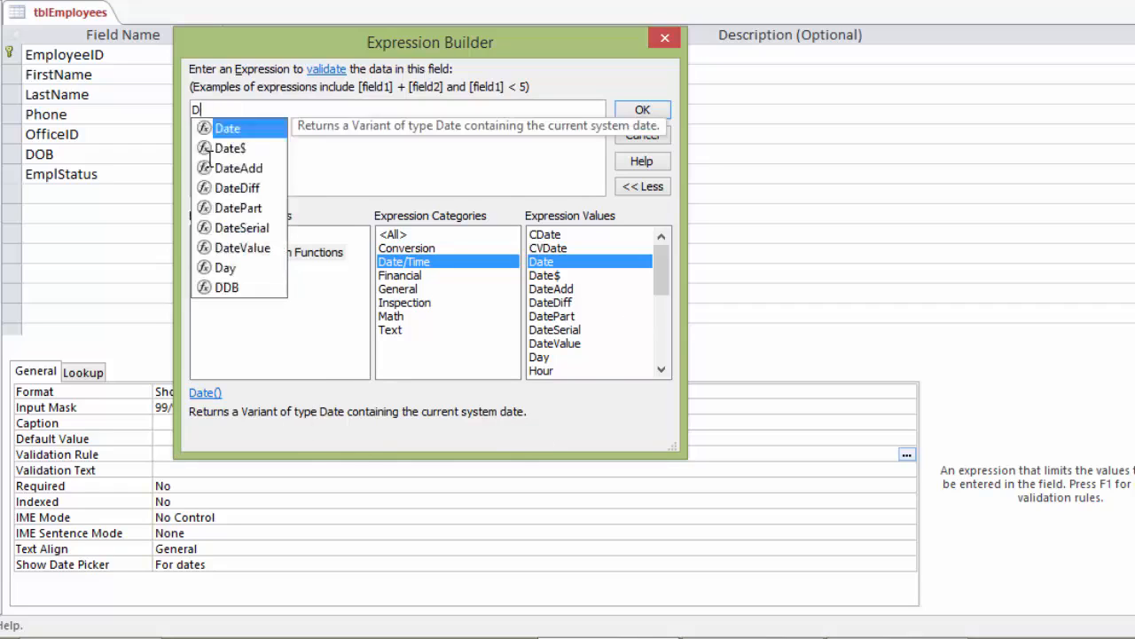
key(BackSpace)
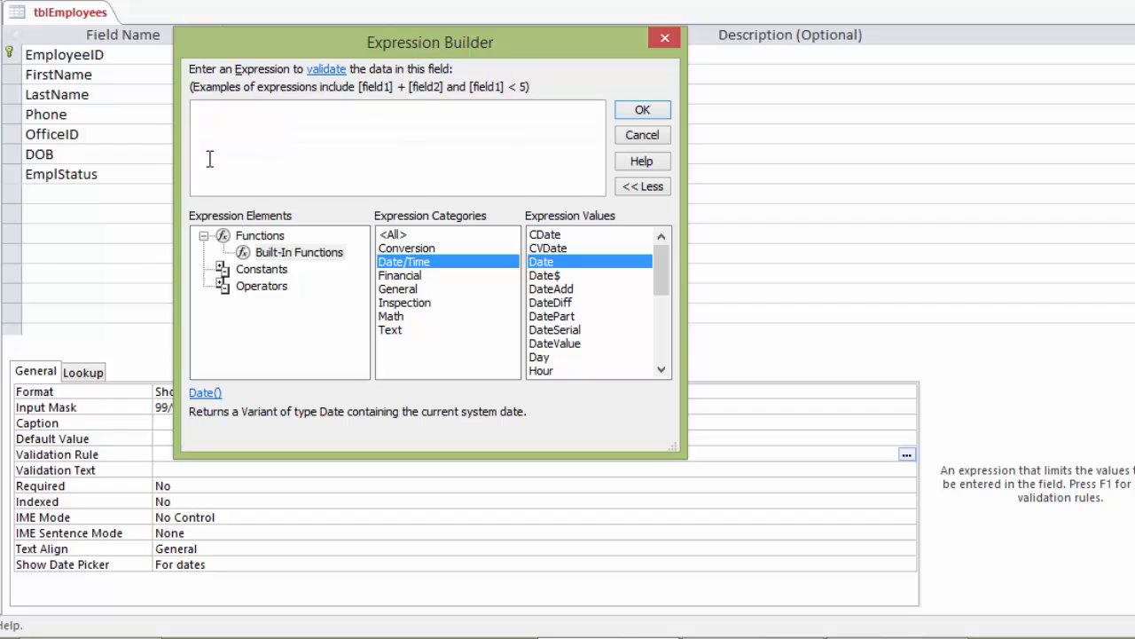
Look at the available constants and begin the DOB validation expression with the comparison operator <
click(254, 271)
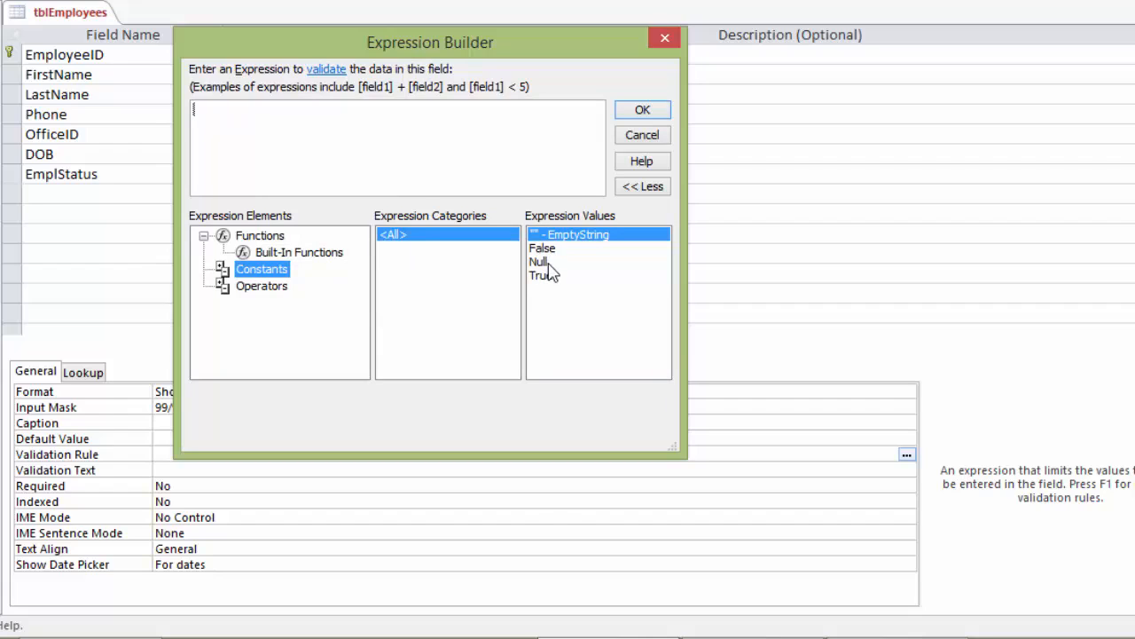
click(260, 286)
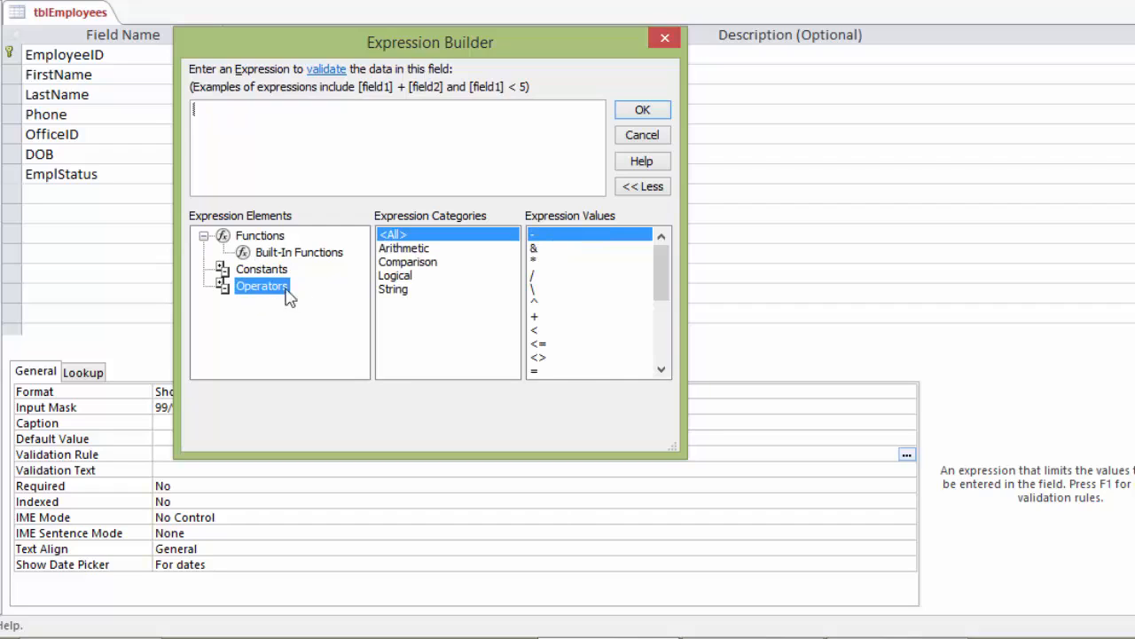
click(420, 266)
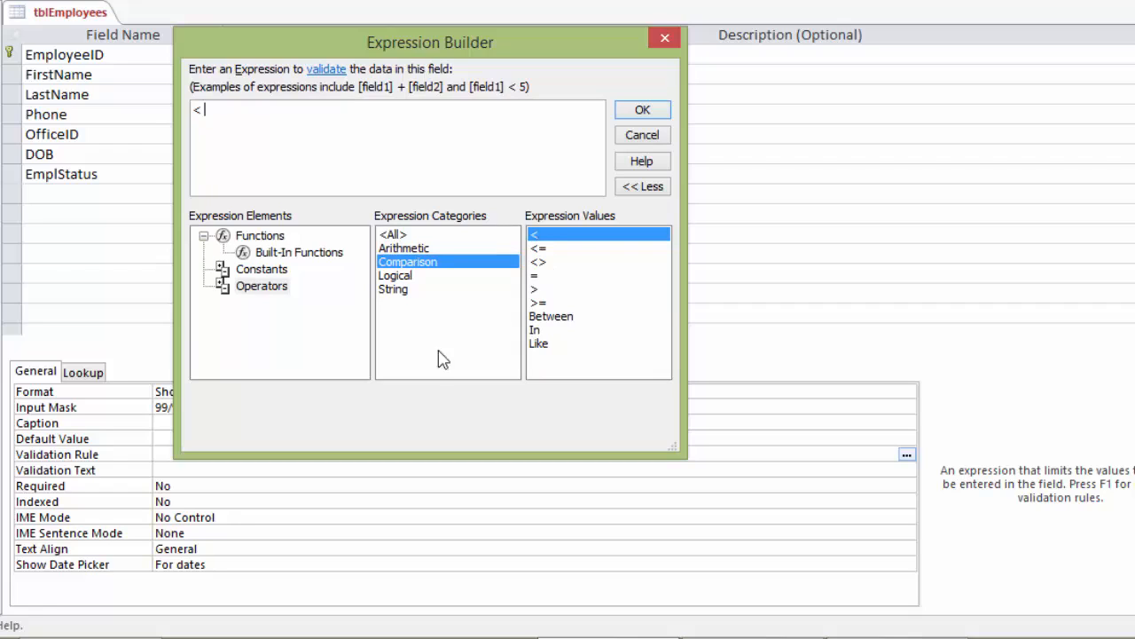
Complete the DOB validation expression with the built-in Date function from the Date/Time category, making the rule < Date()
click(266, 254)
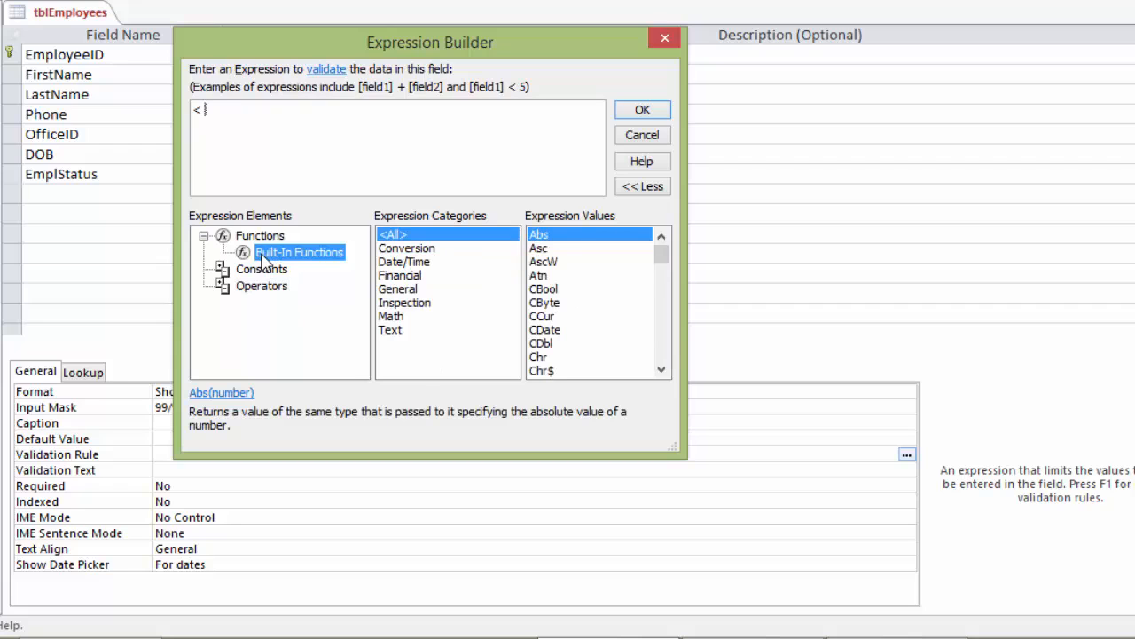
click(405, 263)
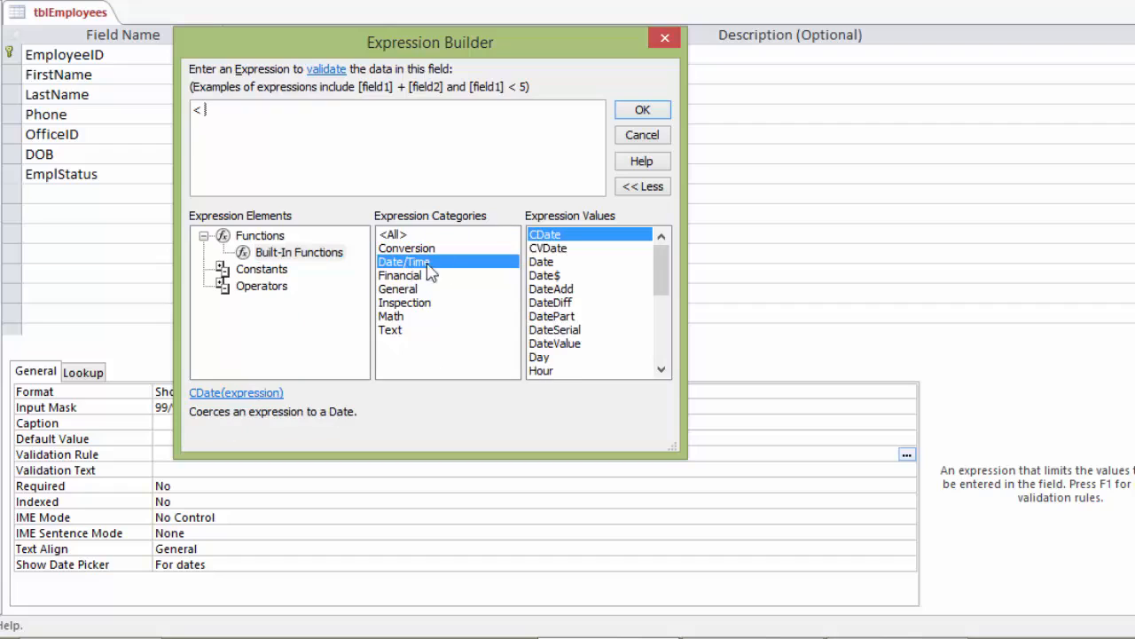
double_click(543, 262)
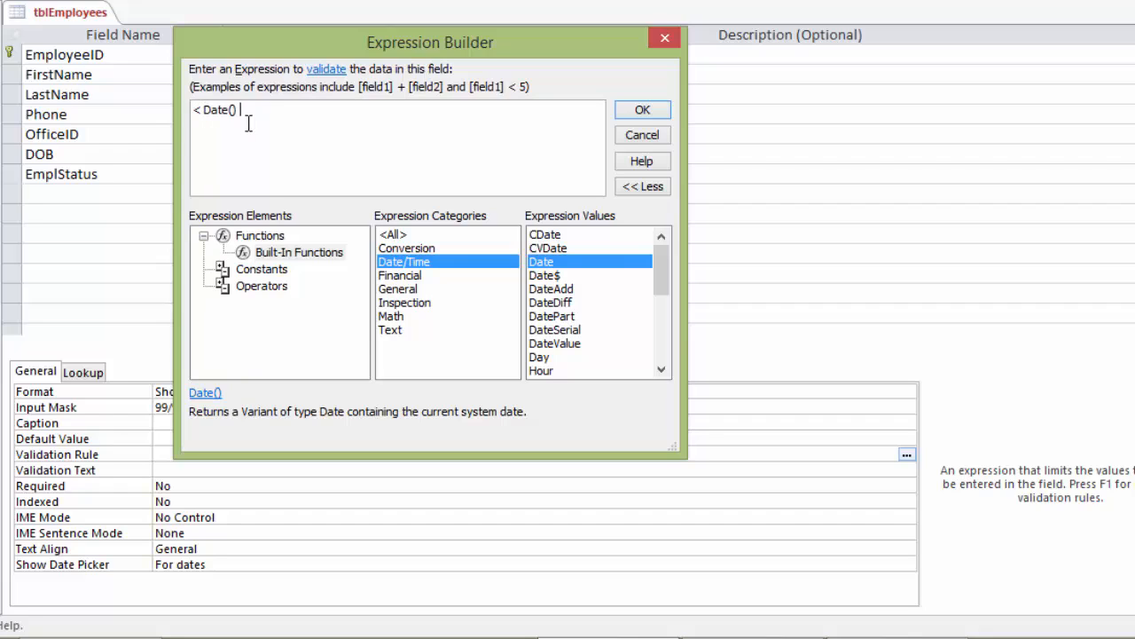
click(643, 112)
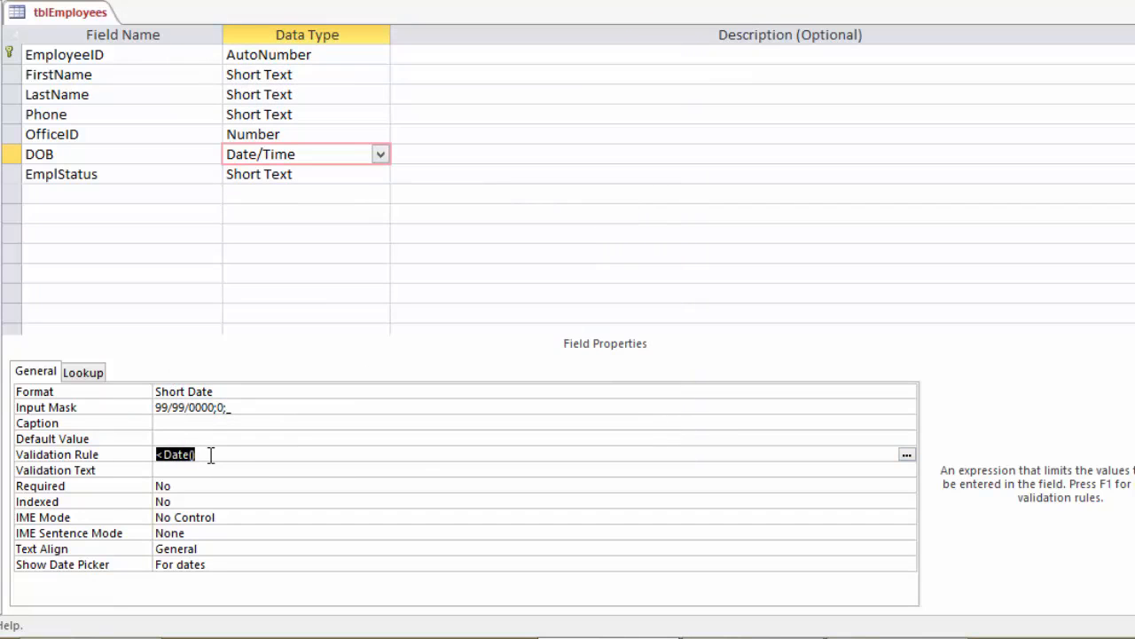
Switch tblEmployees to Datasheet View, saving the table, testing existing data against the new rules and keeping the new DOB setting
right_click(50, 17)
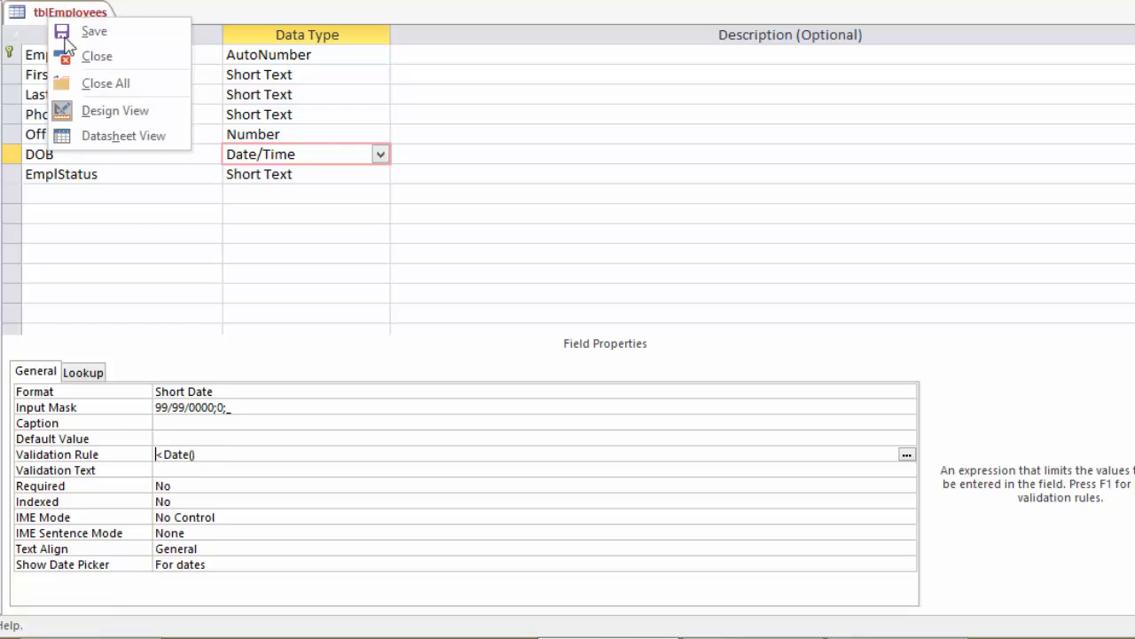
click(123, 138)
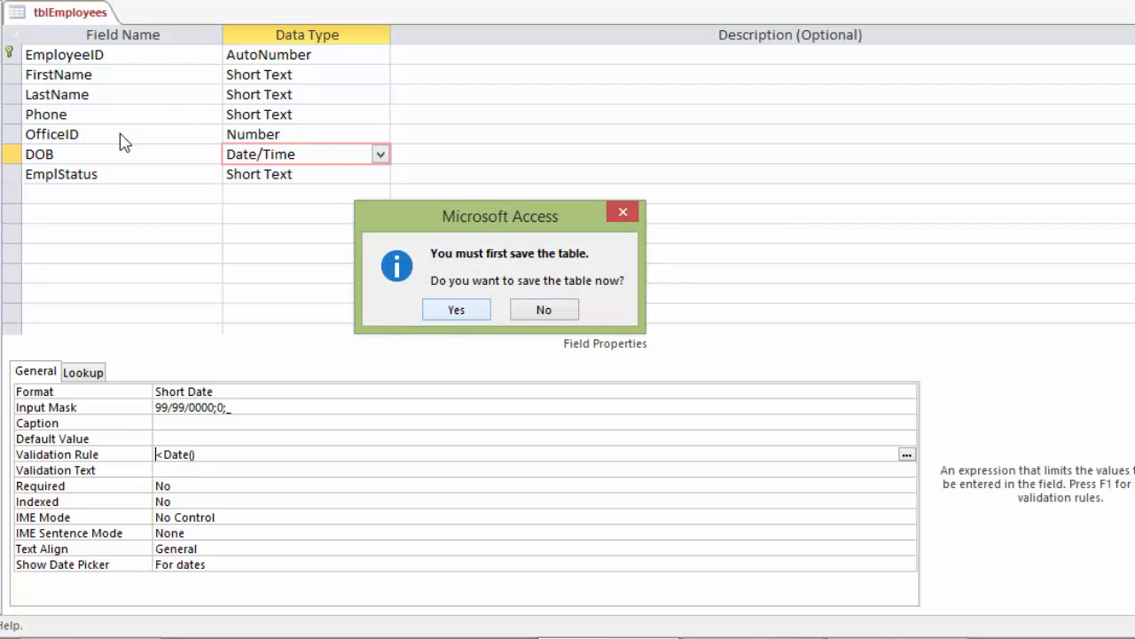
click(457, 310)
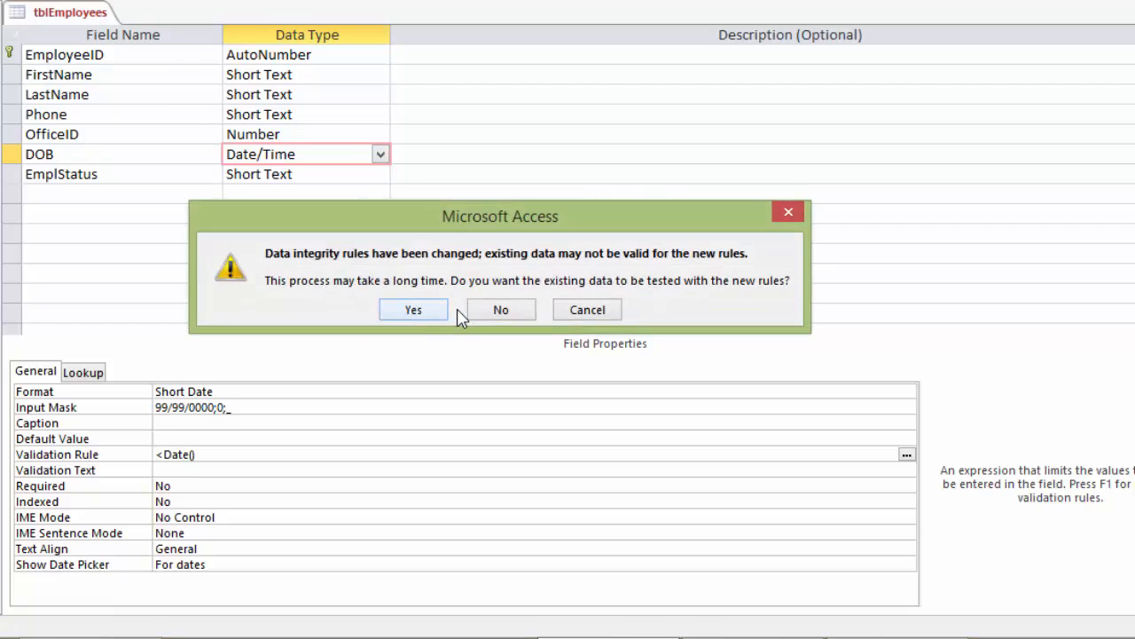
click(416, 312)
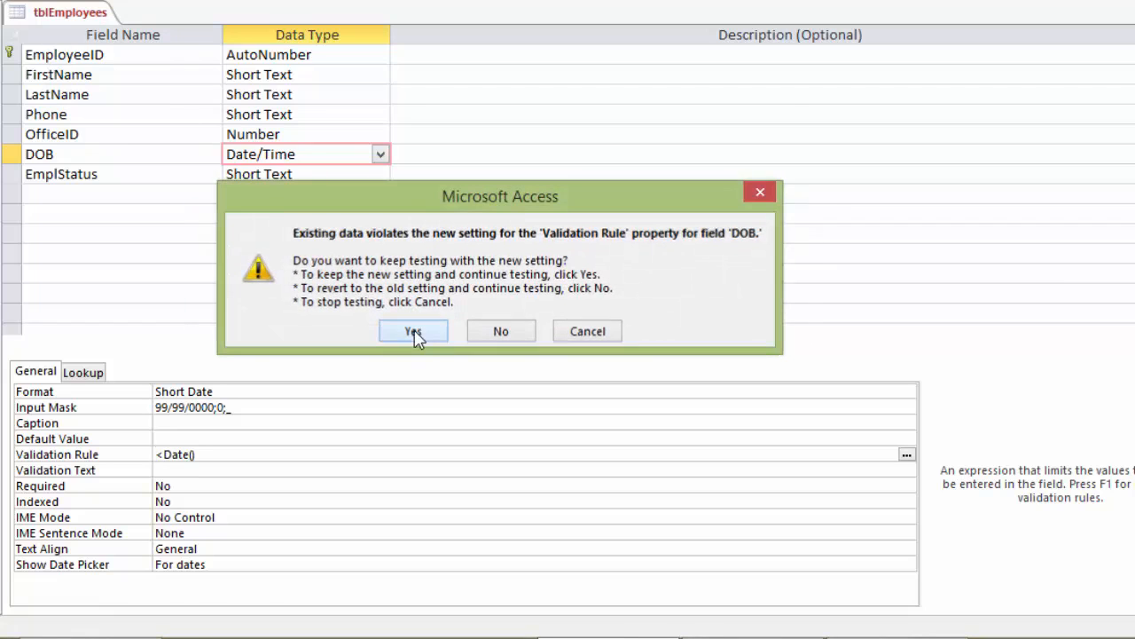
click(414, 330)
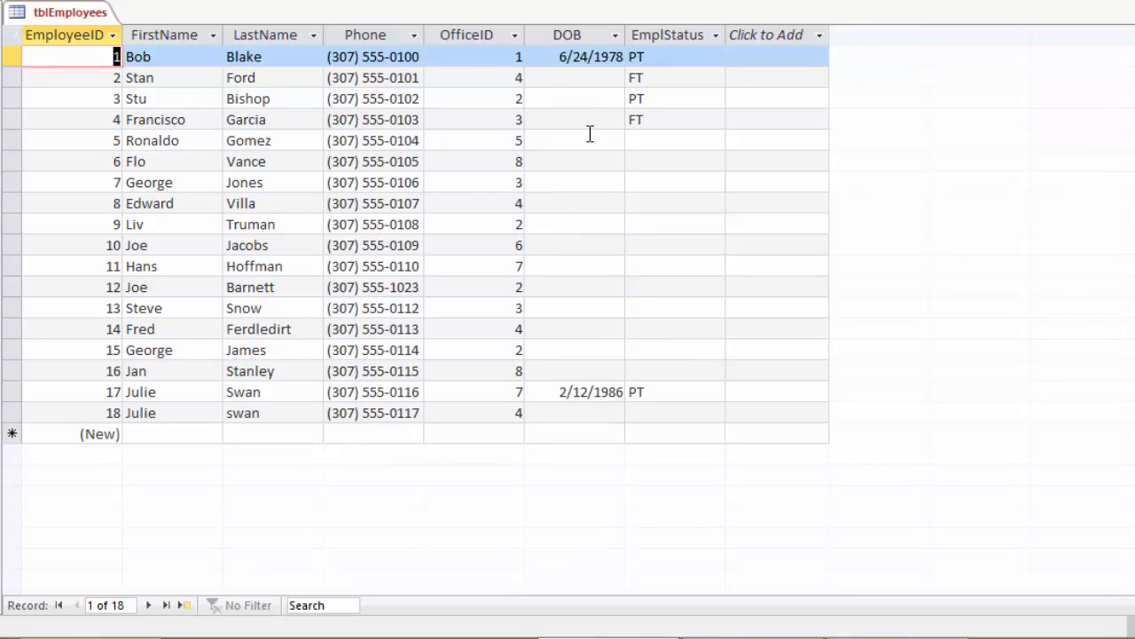
Test the DOB rule by trying to enter a date that is not before today for EmployeeID 2
click(584, 77)
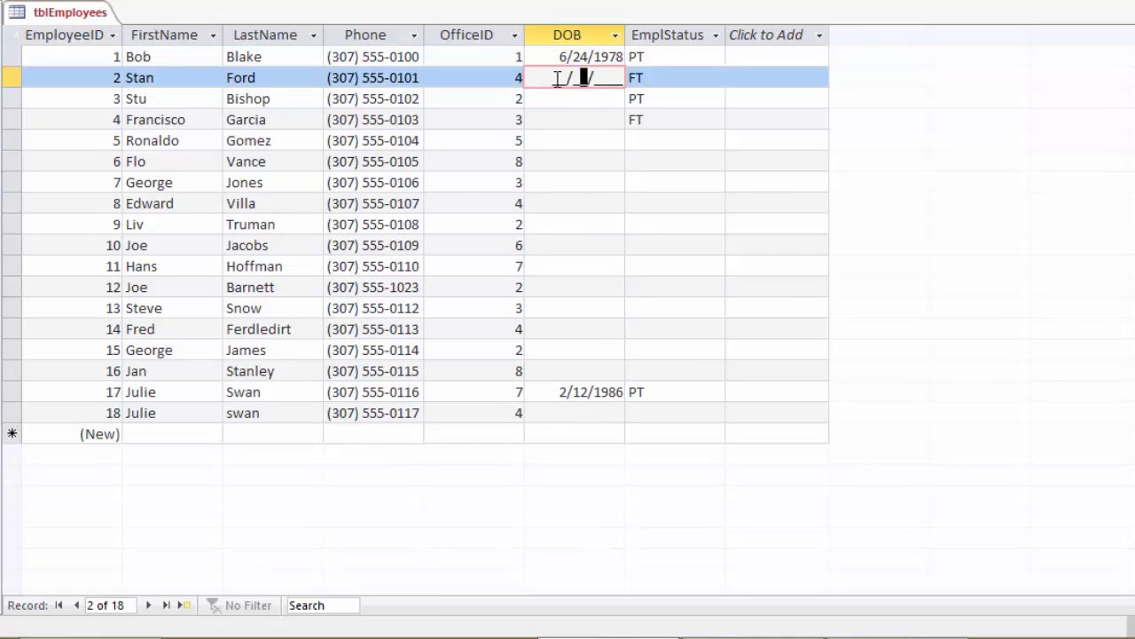
key(Home)
text(03/22/2017)
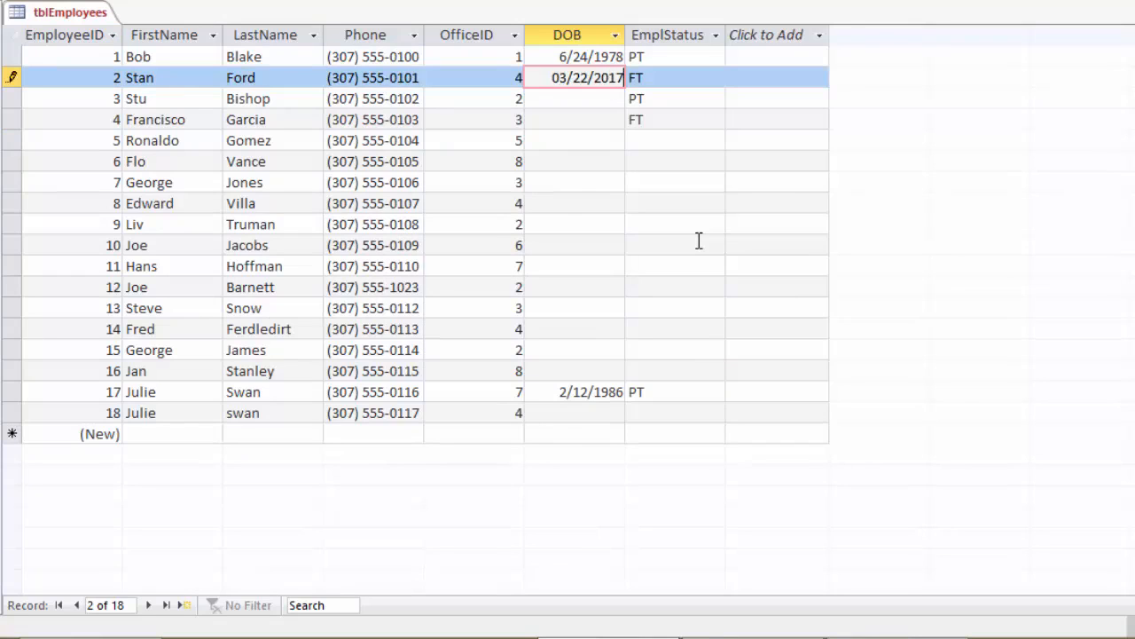
key(Tab)
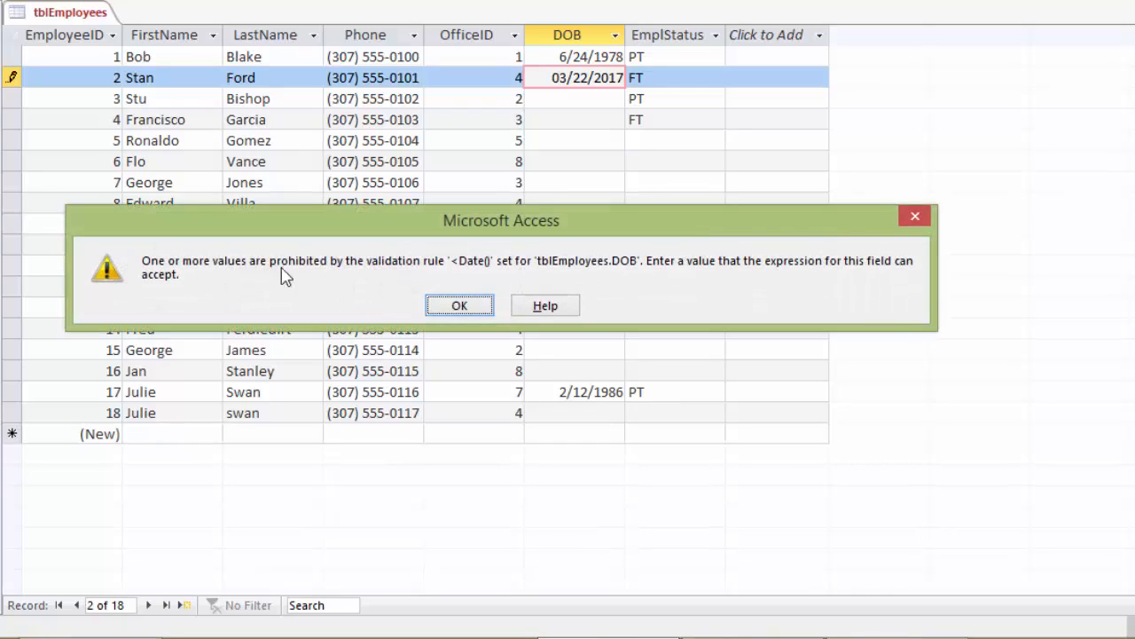
click(451, 309)
Correct the day in EmployeeID 2's DOB to one before today and commit the record
drag(594, 76, 581, 77)
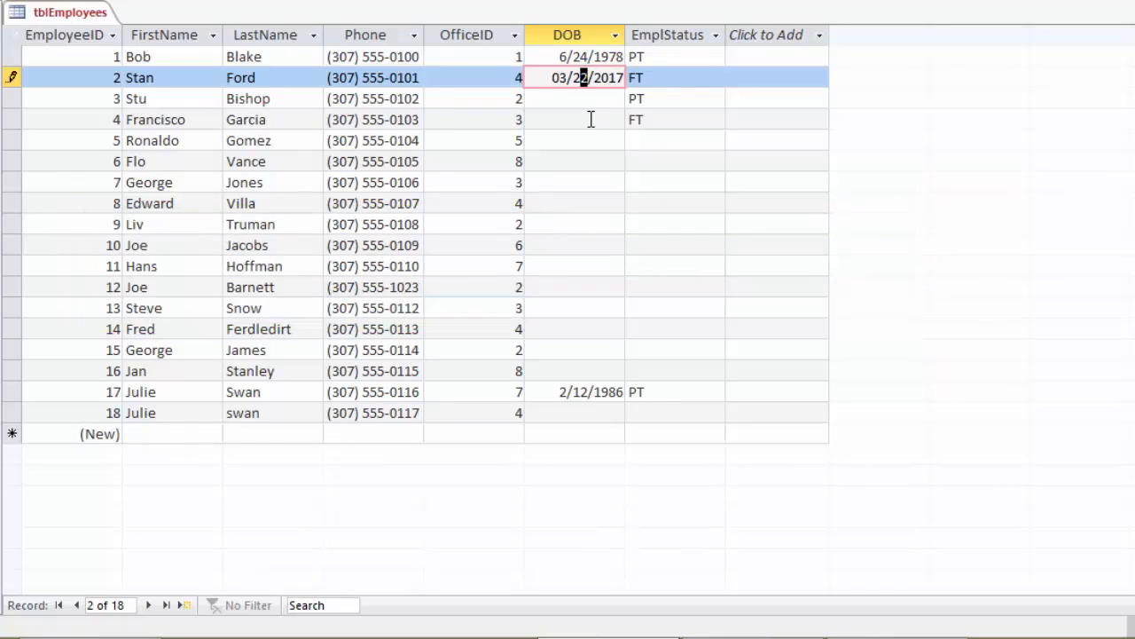
text(0)
key(Down)
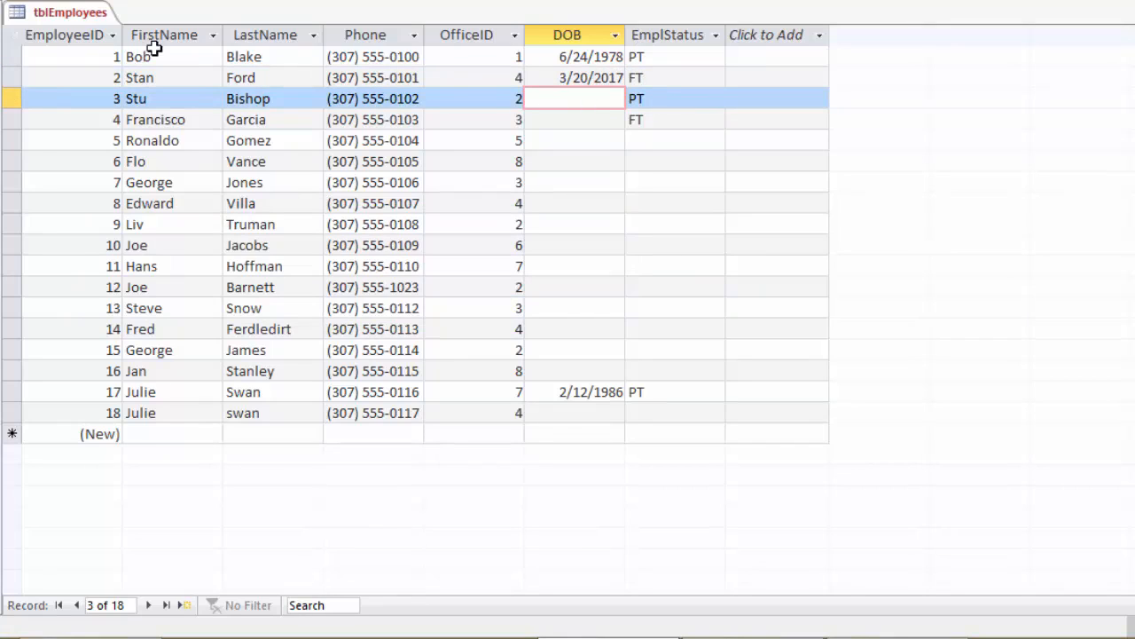
Return tblEmployees to Design View and set the DOB field's validation text to "Please enter a date before today's date."
right_click(49, 13)
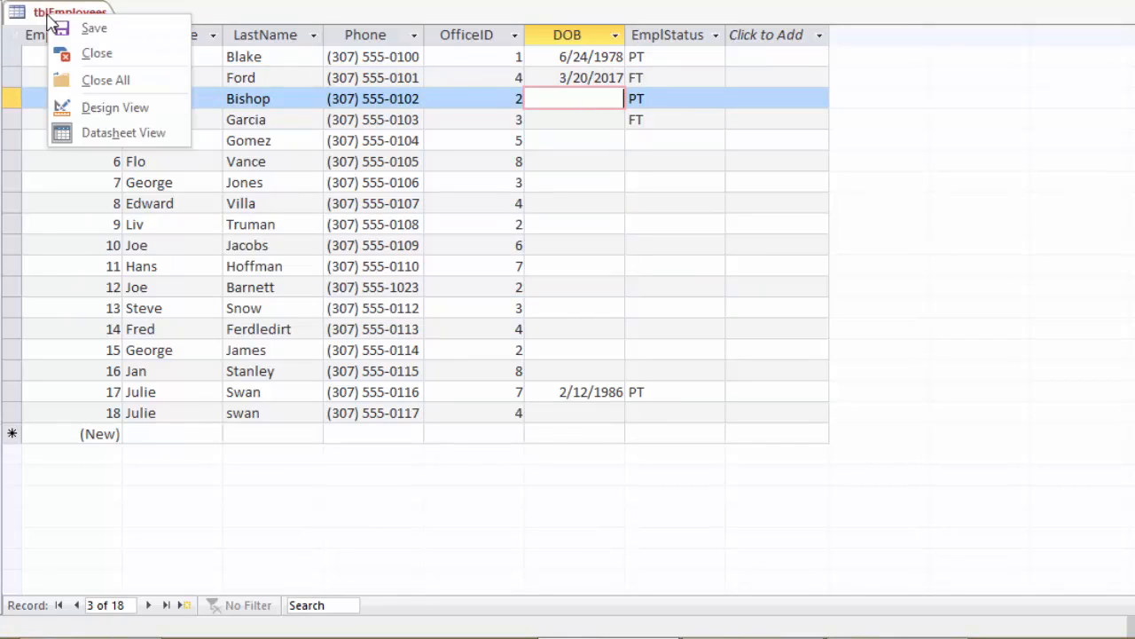
click(116, 107)
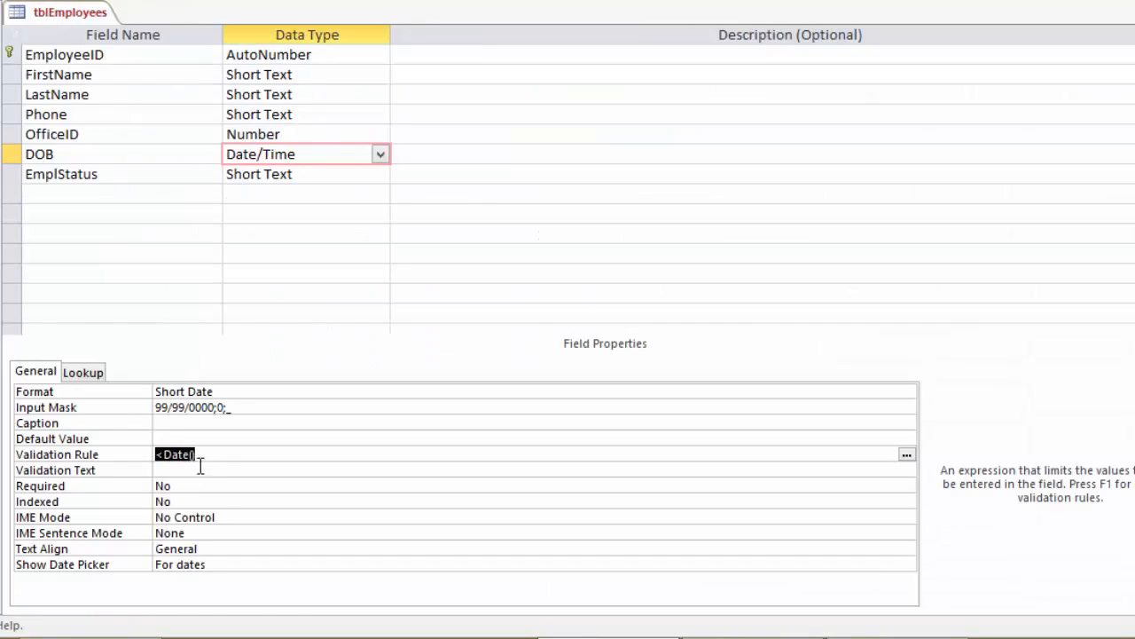
click(198, 470)
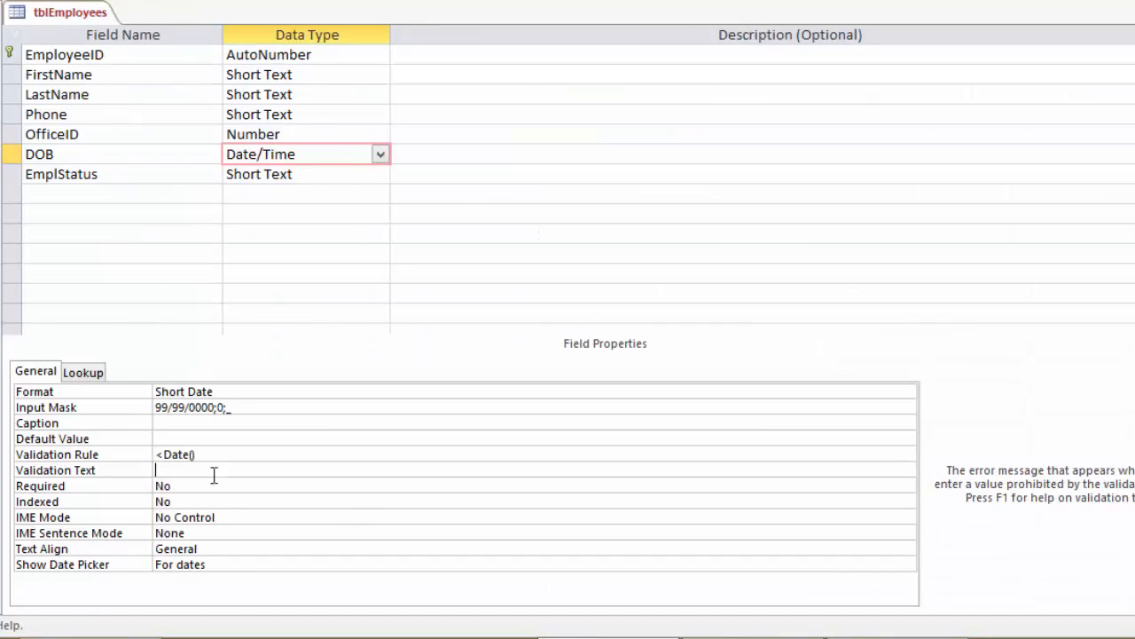
text(Pleass)
text( enter a date before today)
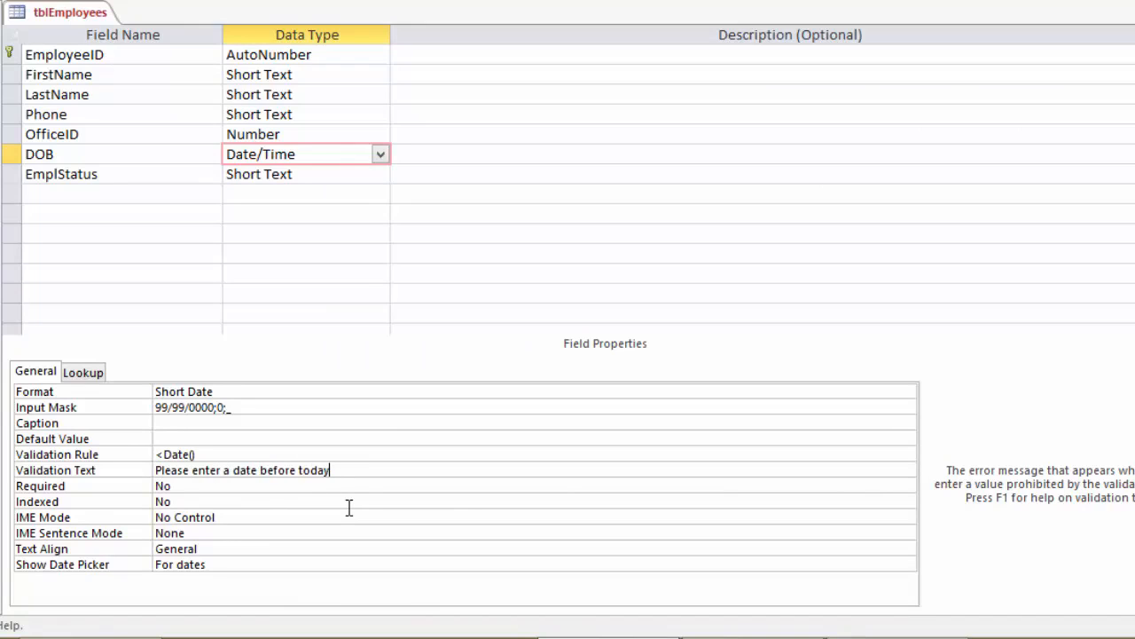
text('s date.)
Review the DOB validation rule in the Expression Builder and close it without making changes
click(382, 455)
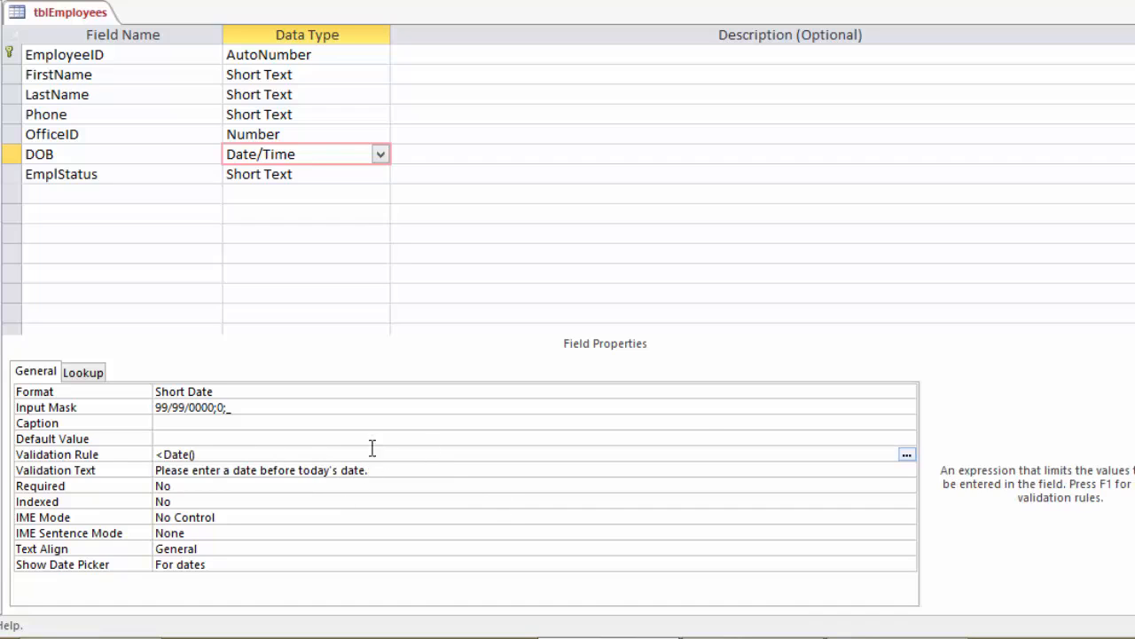
click(907, 454)
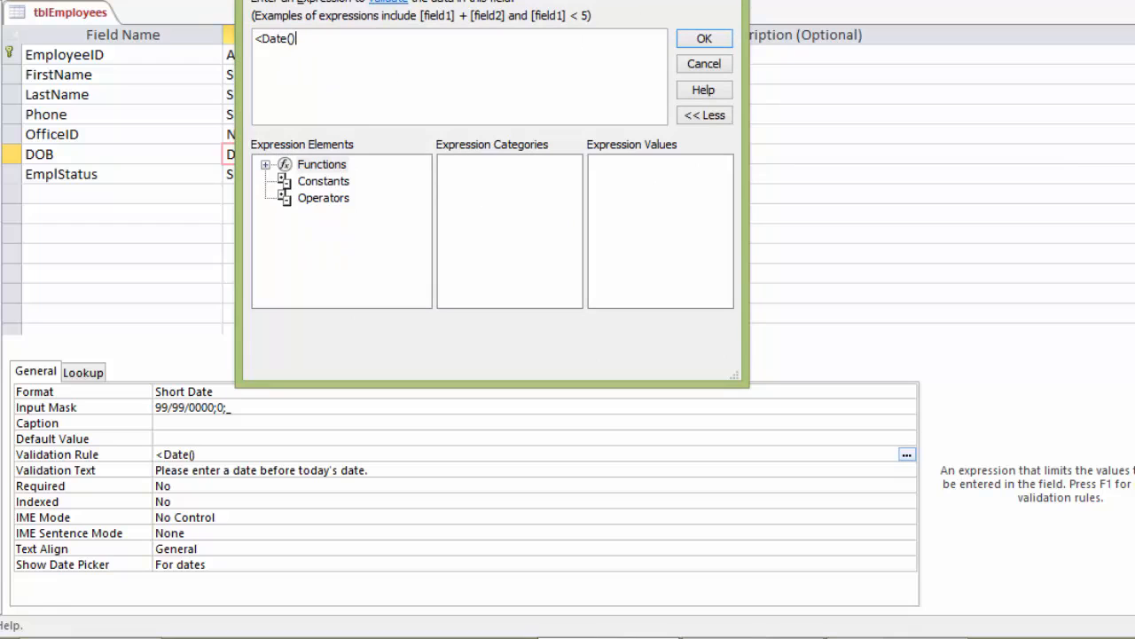
click(704, 65)
click(250, 454)
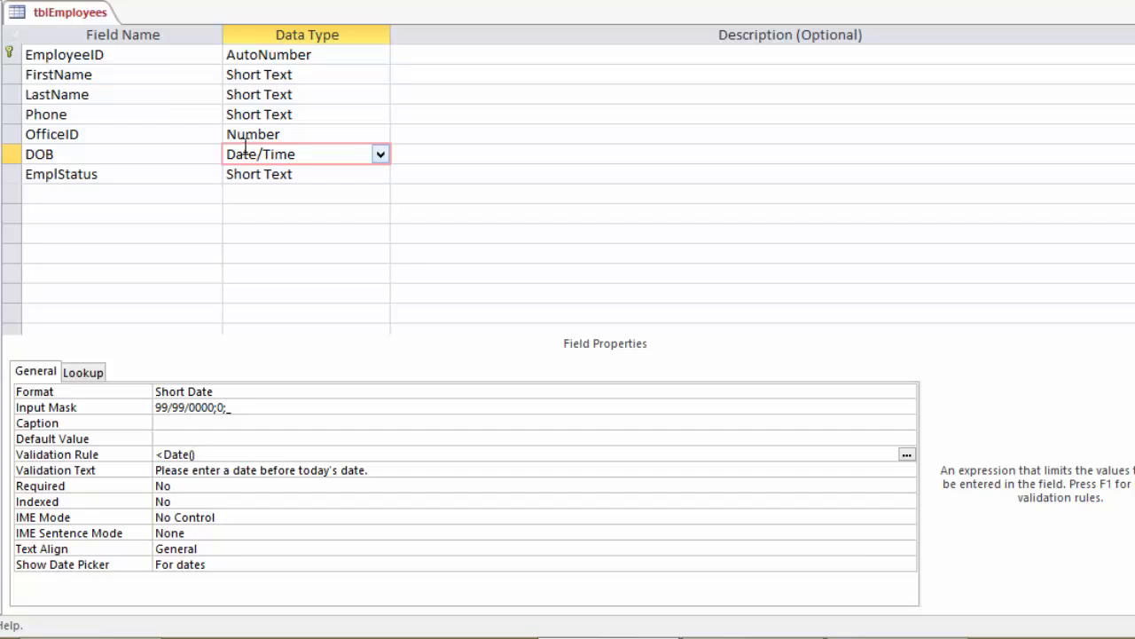
Set the LastName field's Indexed property to Yes (Duplicates OK)
click(266, 94)
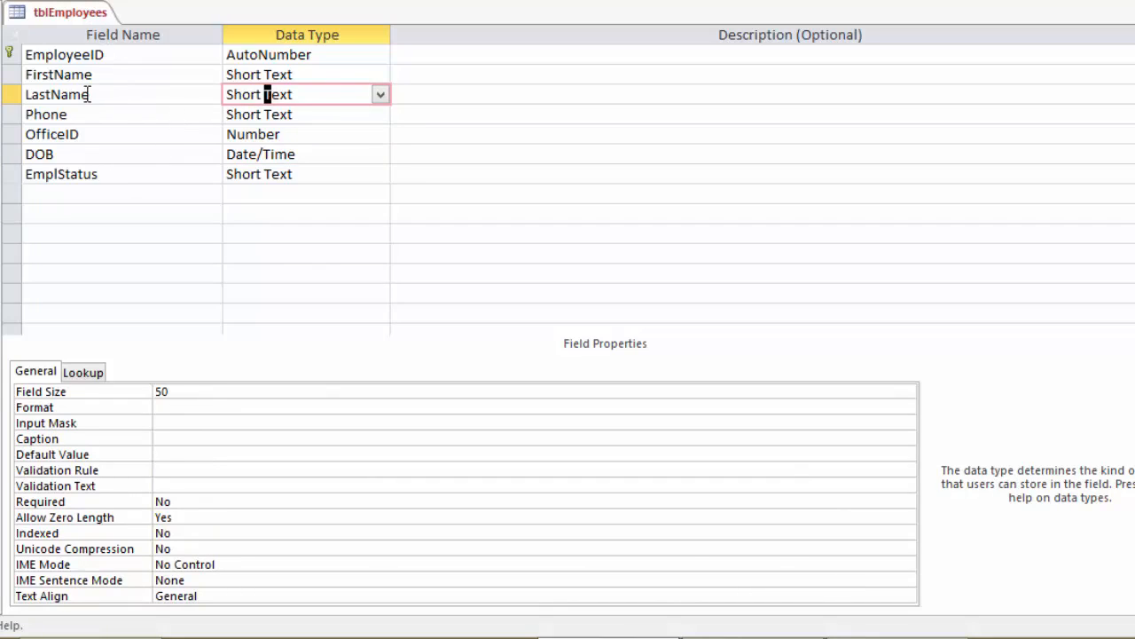
click(298, 532)
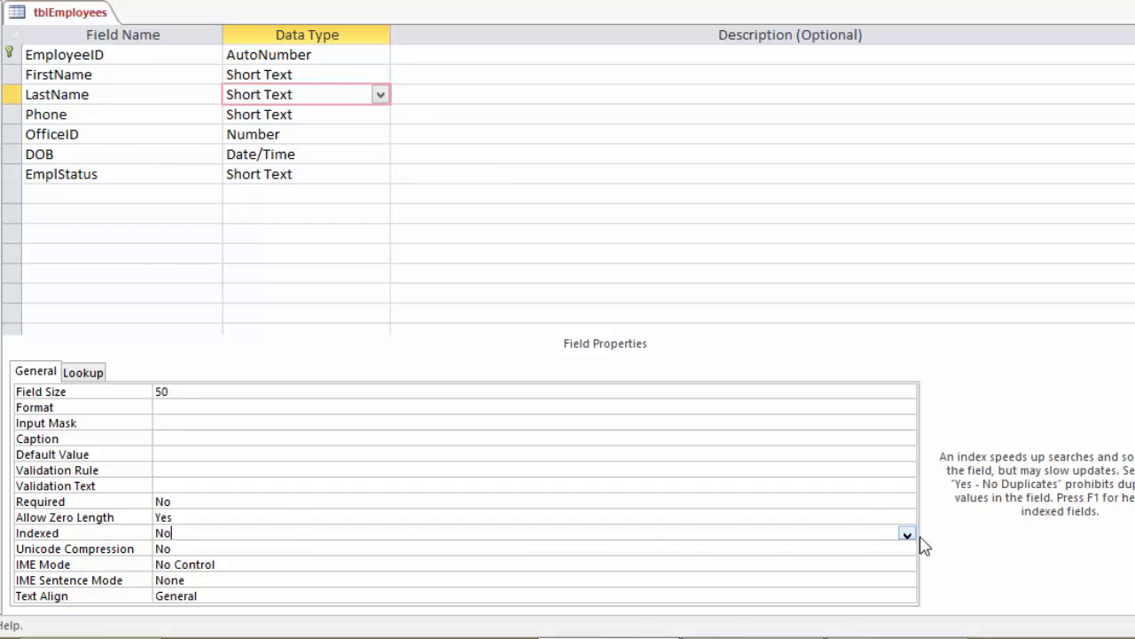
click(907, 534)
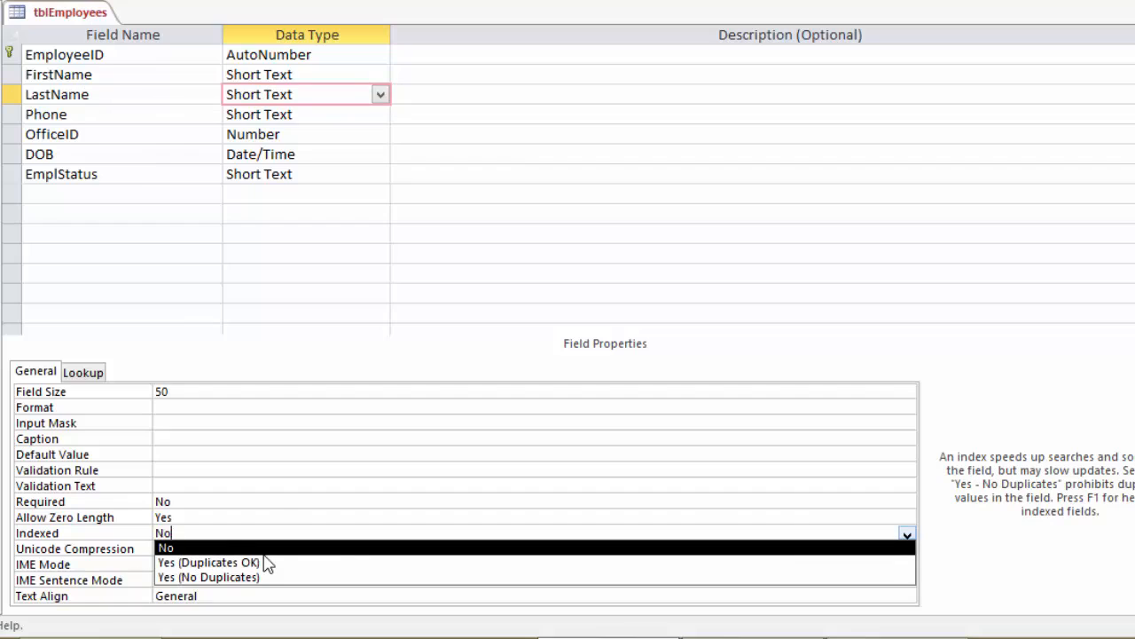
click(200, 564)
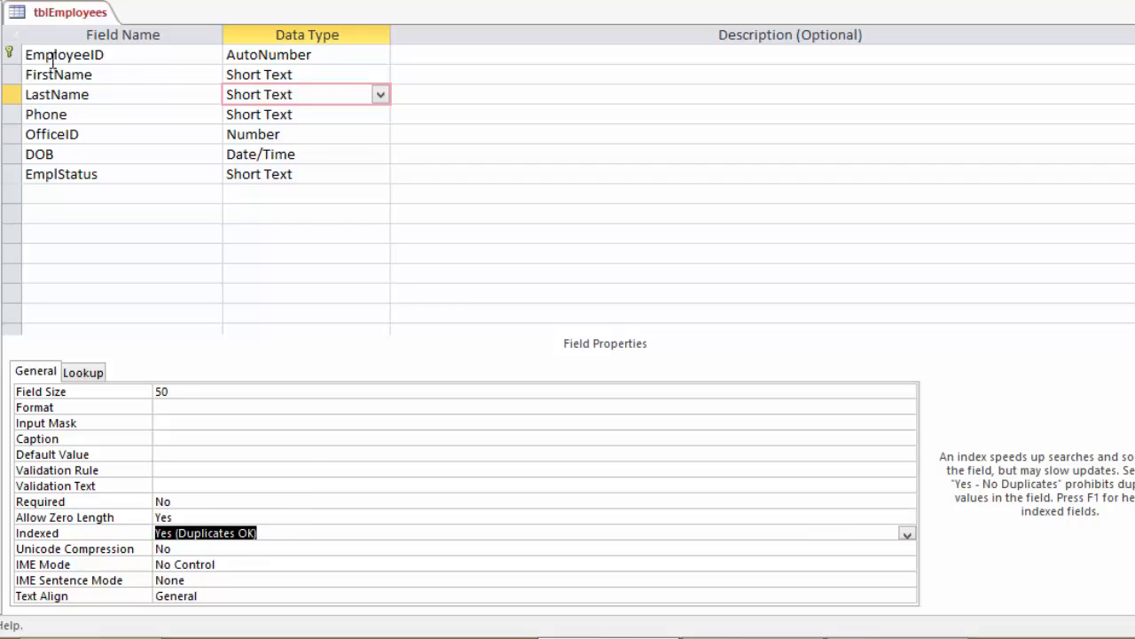
Compare the Indexed property of the EmployeeID, LastName, Phone and OfficeID fields
click(325, 53)
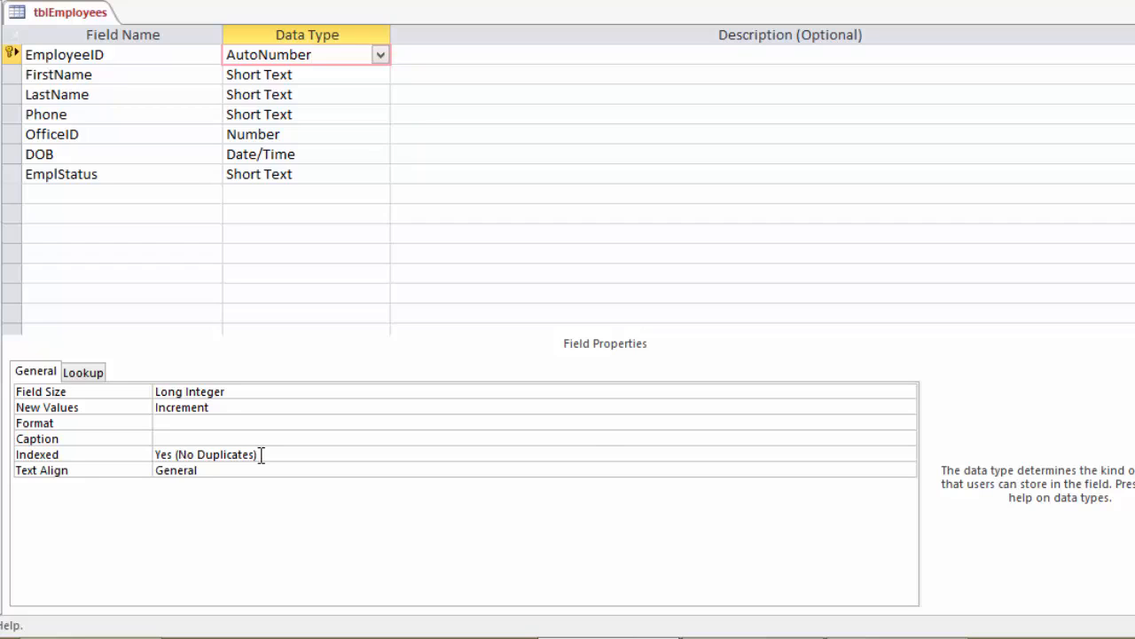
click(318, 94)
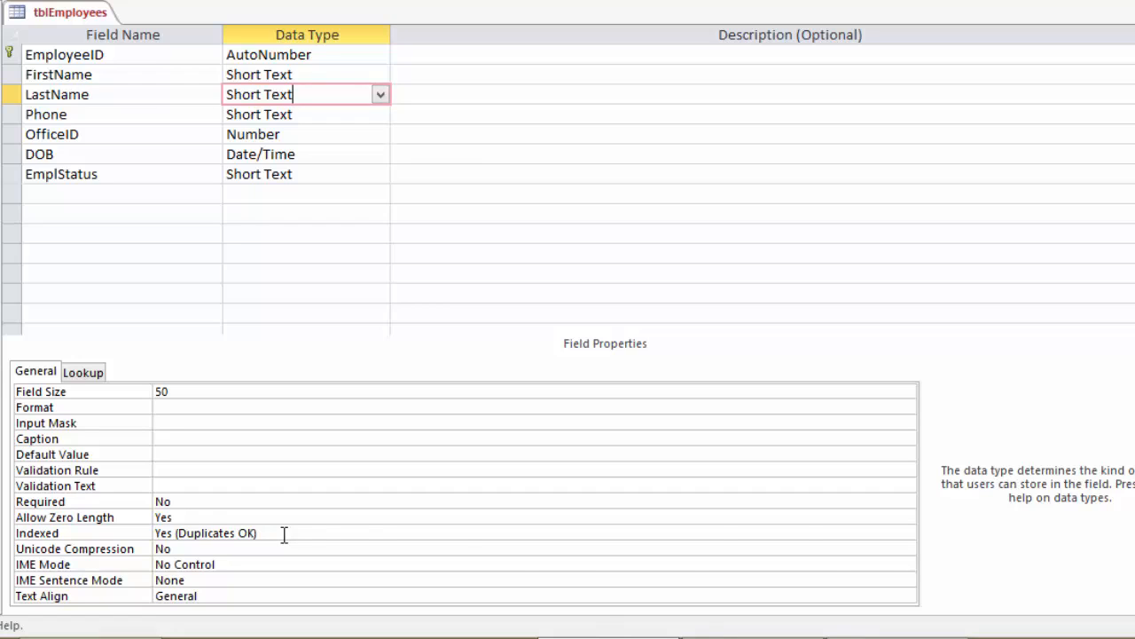
click(297, 114)
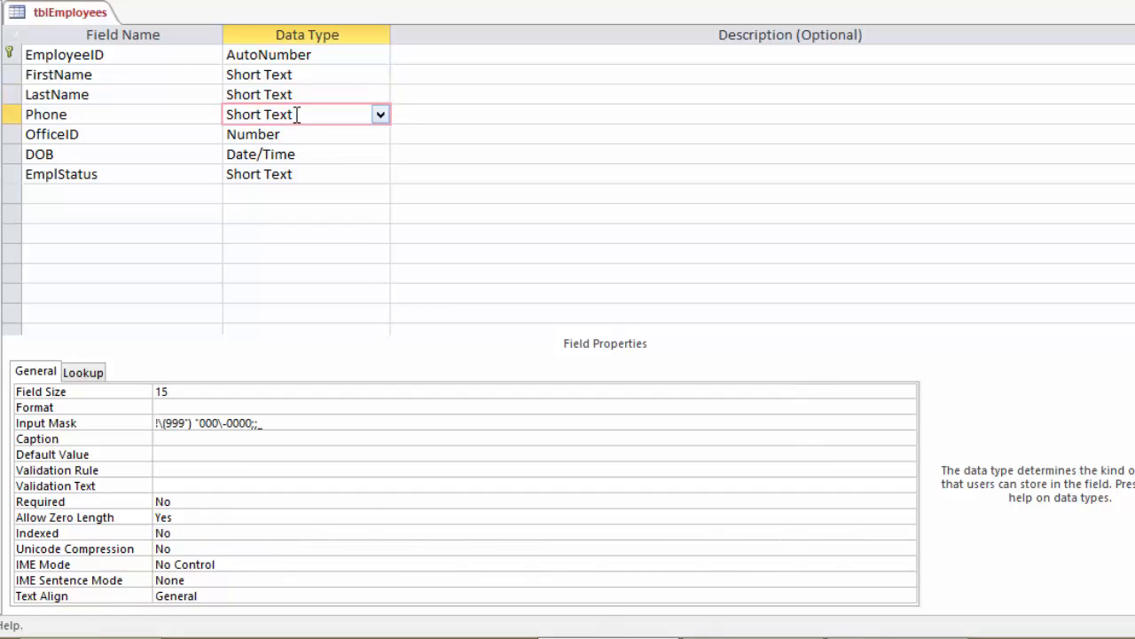
click(295, 134)
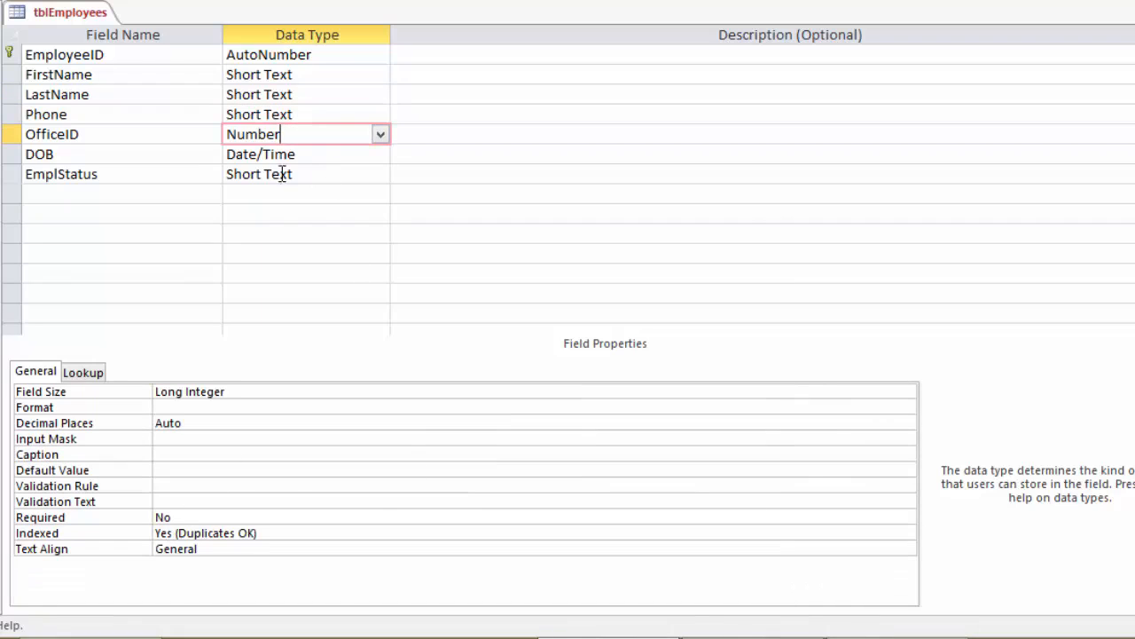
click(297, 115)
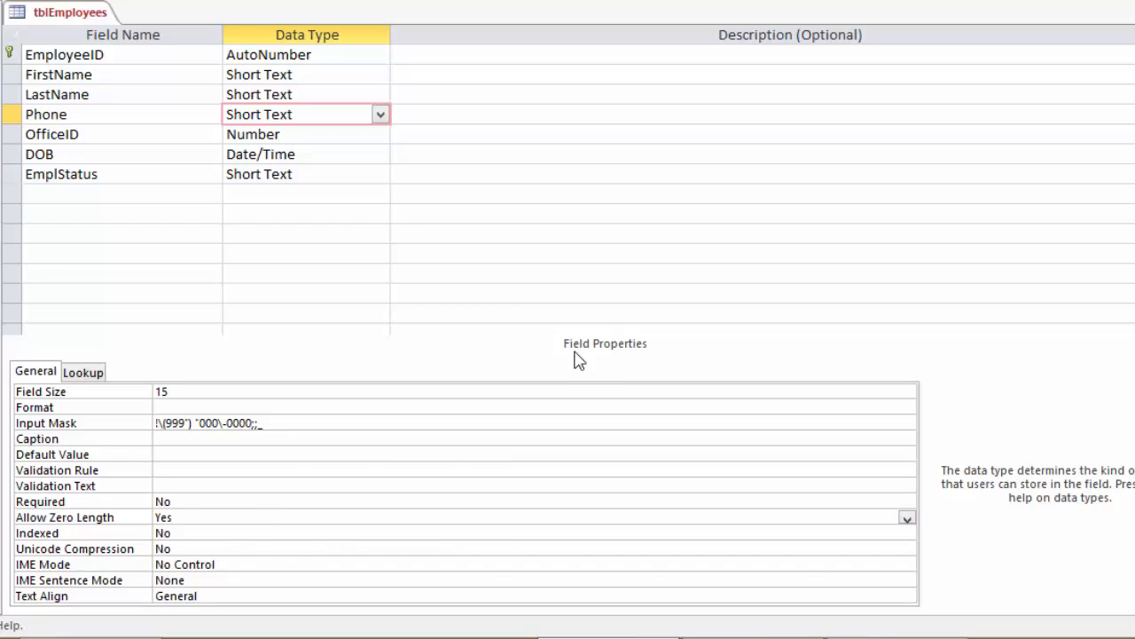
Switch tblEmployees to Datasheet View with the LastName index applied
right_click(55, 18)
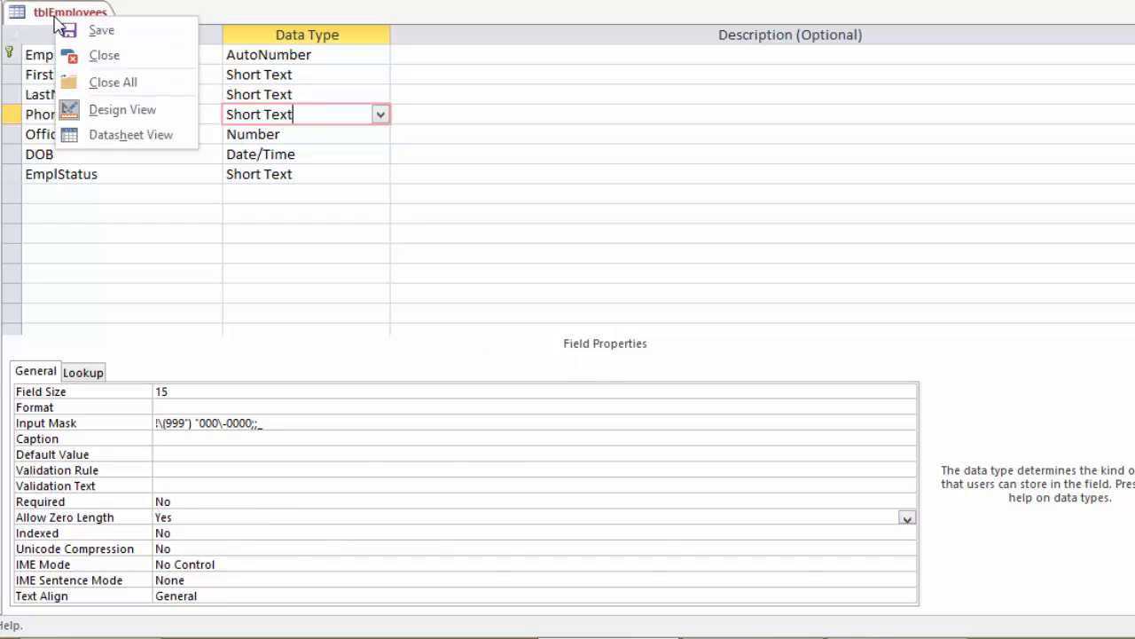
click(132, 134)
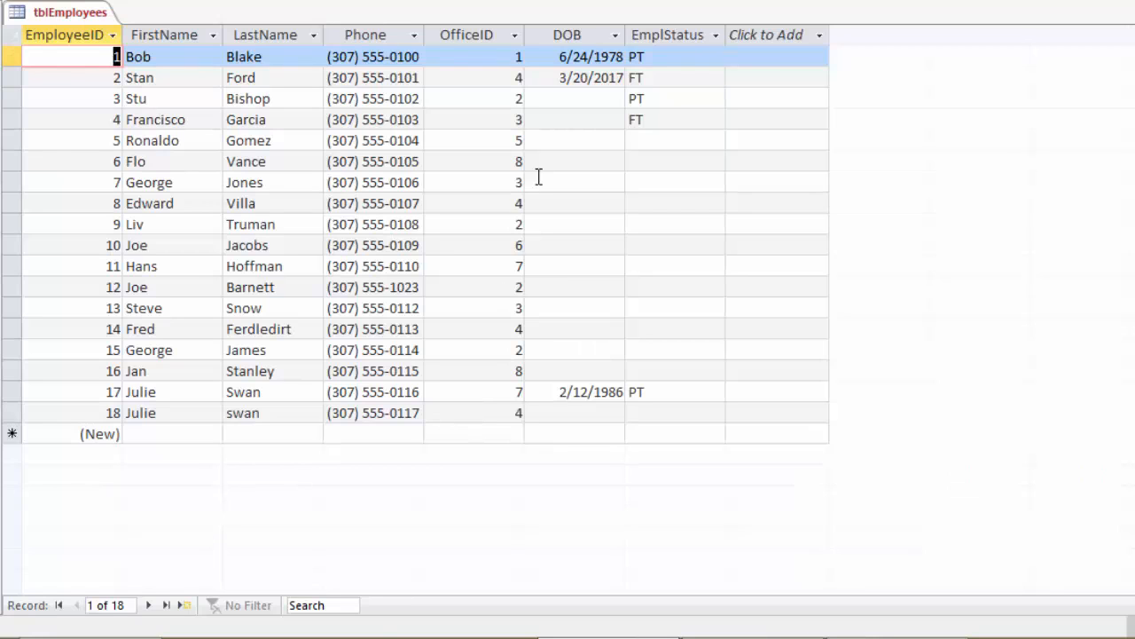